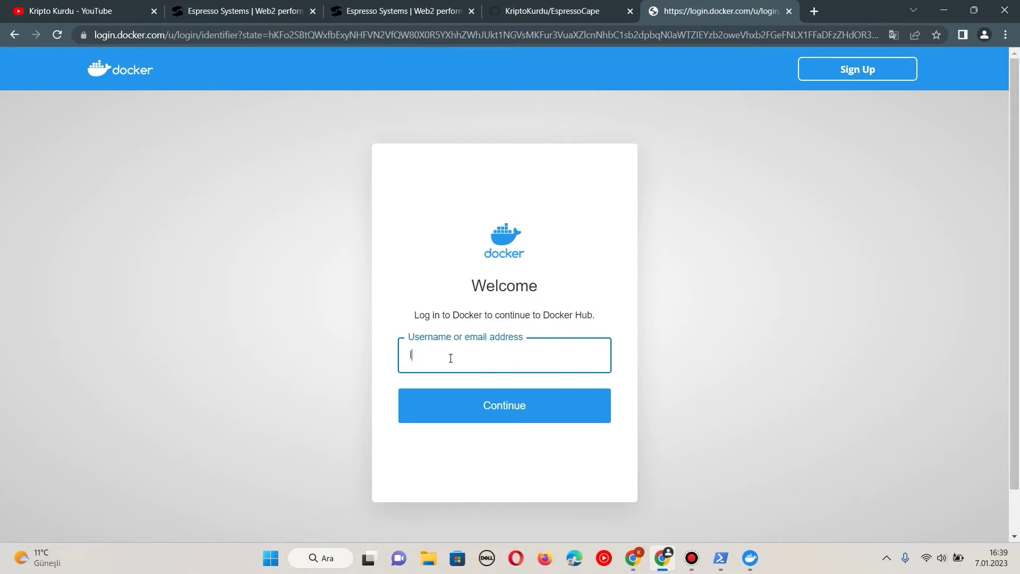
# Step: Sign in to Docker Hub with the account email and password
pyautogui.press('Return')
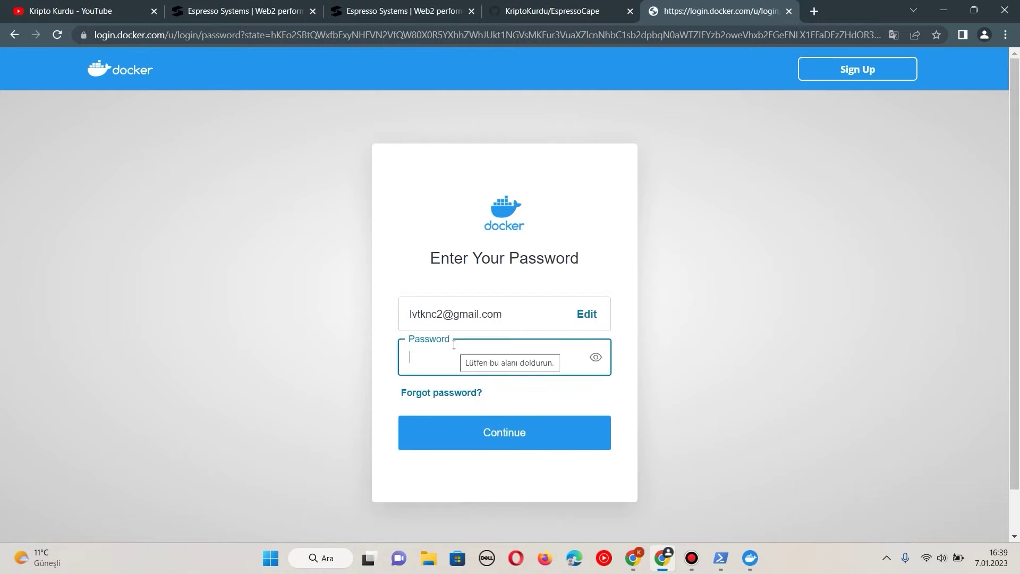
pyautogui.hotkey('ctrl', 'v')
pyautogui.press('Return')
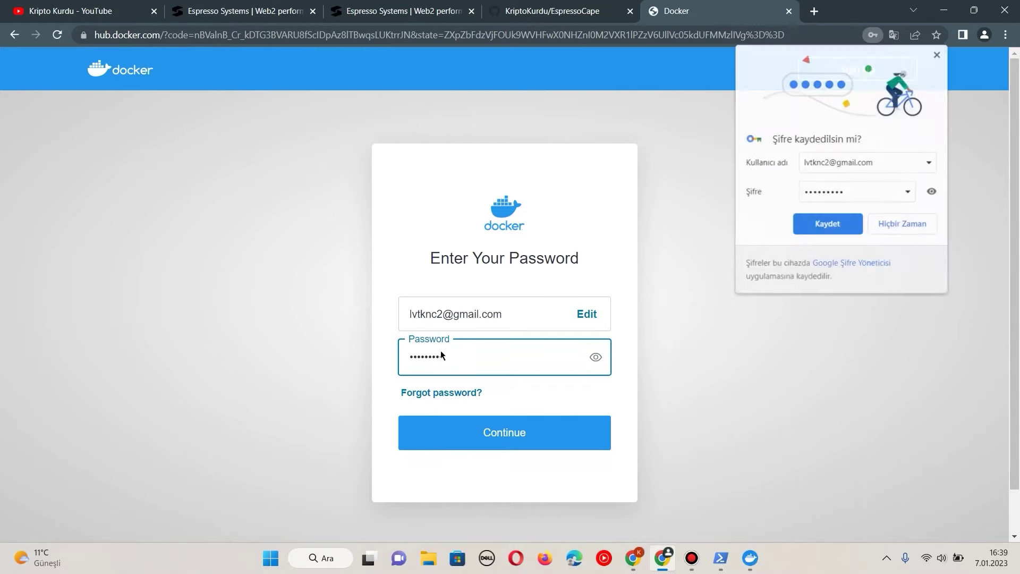
# Step: Continue on the free Personal plan and reload to check email verification
pyautogui.scroll(-4, 121, 263)
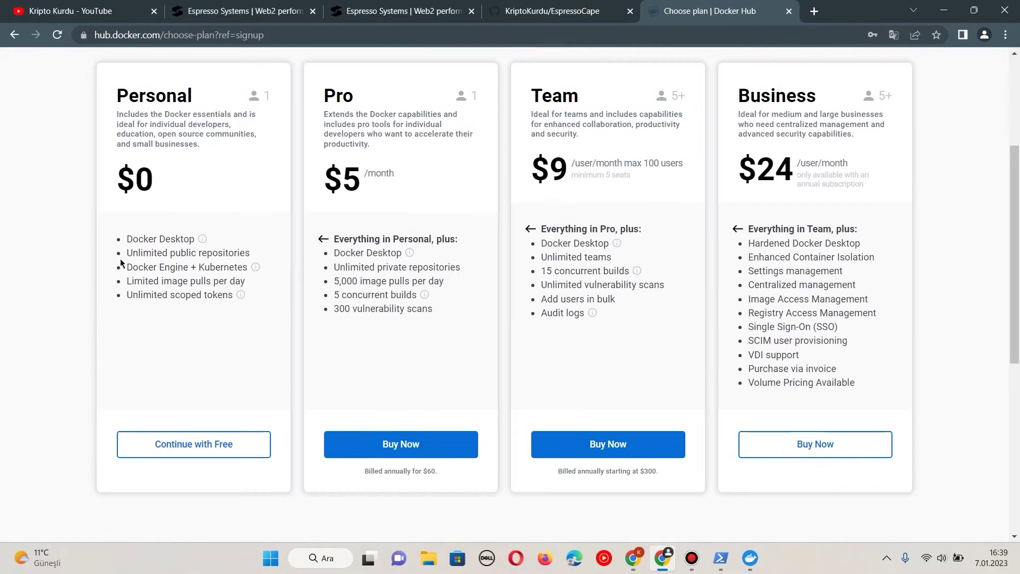
pyautogui.click(202, 456)
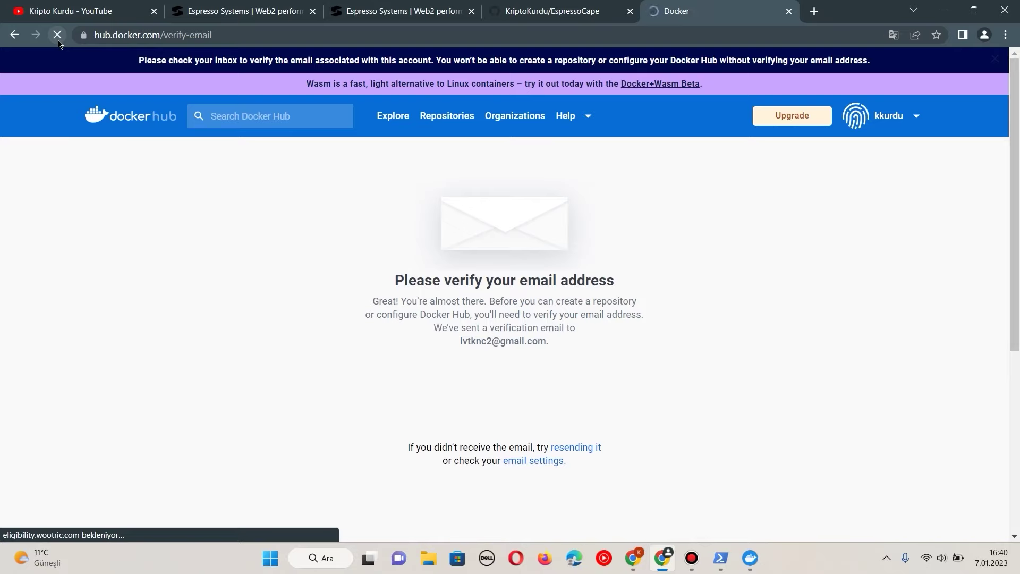
pyautogui.click(57, 35)
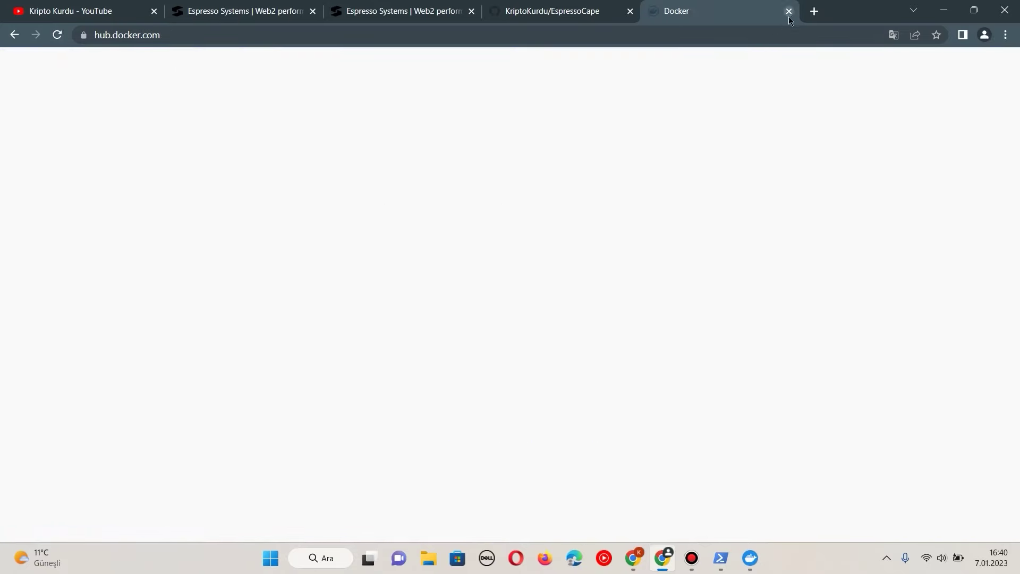
# Step: Enter the WSL Linux shell from PowerShell using the copied wsl command
pyautogui.click(788, 10)
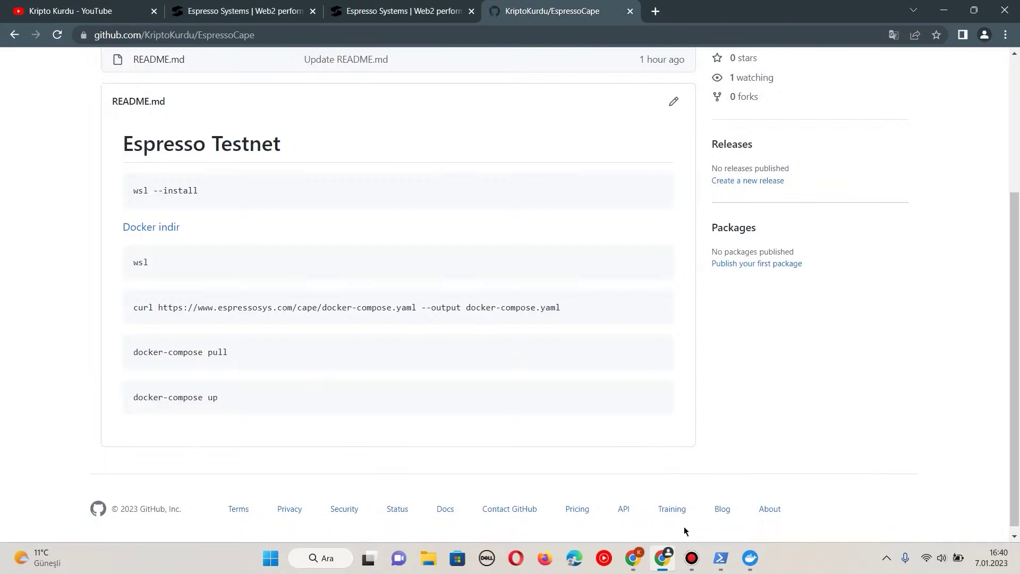
pyautogui.click(750, 558)
pyautogui.click(749, 558)
pyautogui.click(658, 265)
pyautogui.click(720, 558)
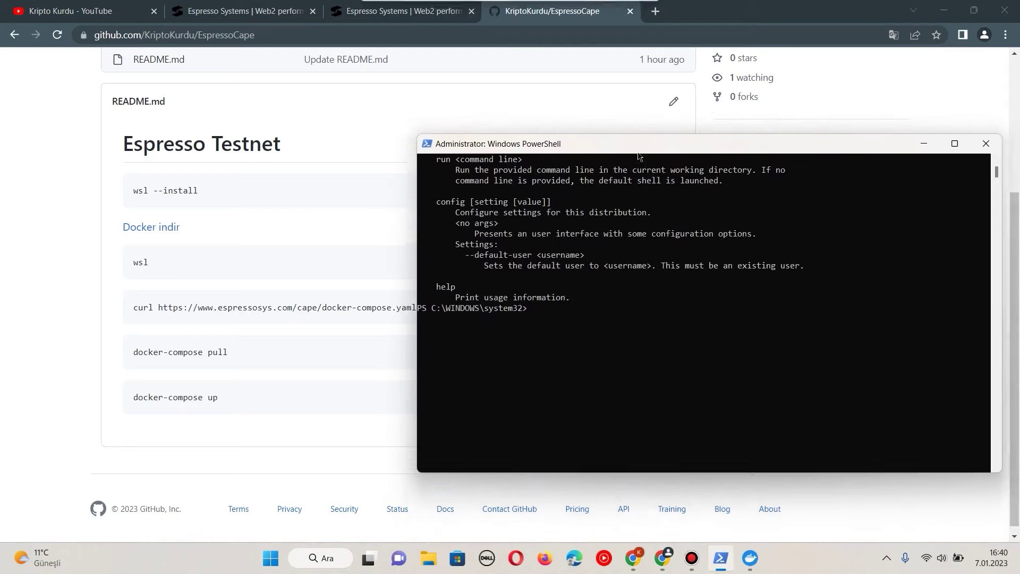
pyautogui.press('Return')
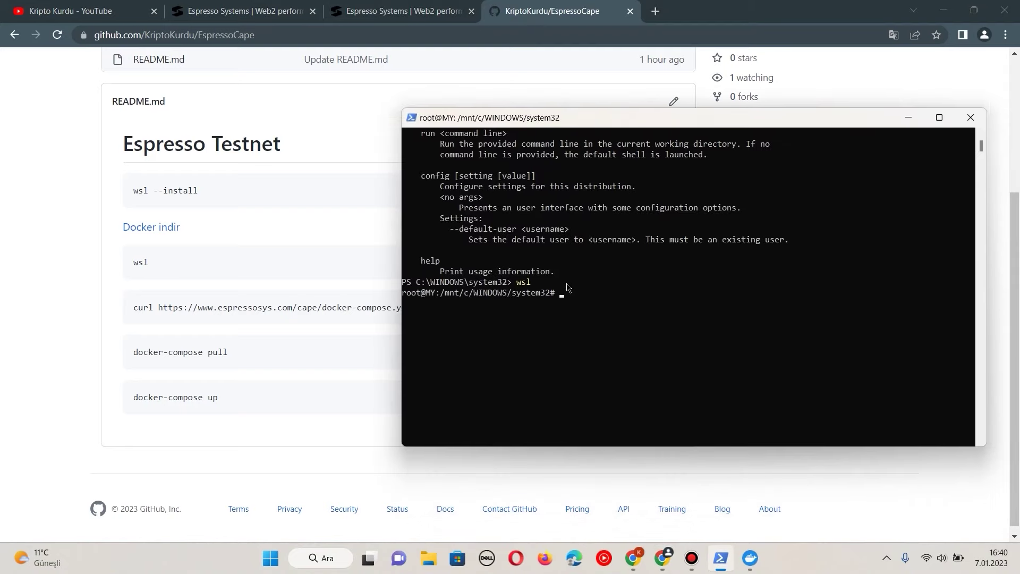
# Step: Copy the curl command from the repository page and run it to download the docker-compose file
pyautogui.click(186, 292)
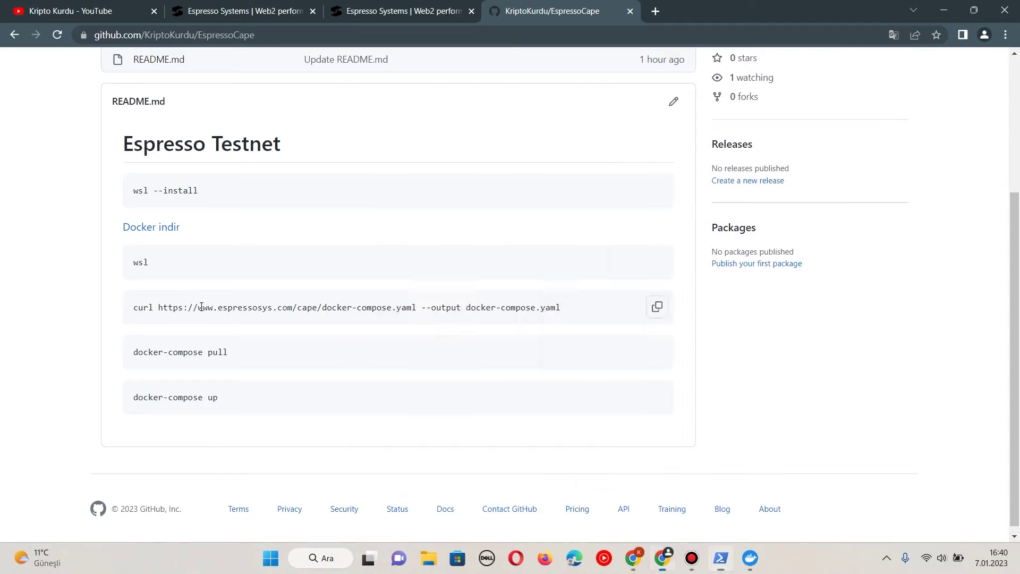
pyautogui.tripleClick(198, 307)
pyautogui.rightClick(198, 308)
pyautogui.click(279, 319)
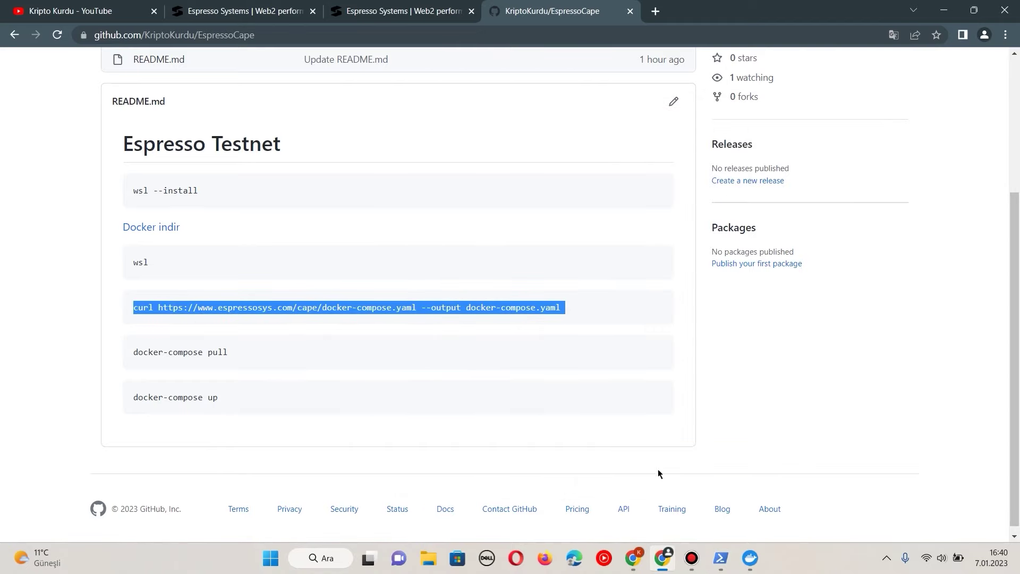
pyautogui.click(750, 558)
pyautogui.click(749, 558)
pyautogui.click(721, 559)
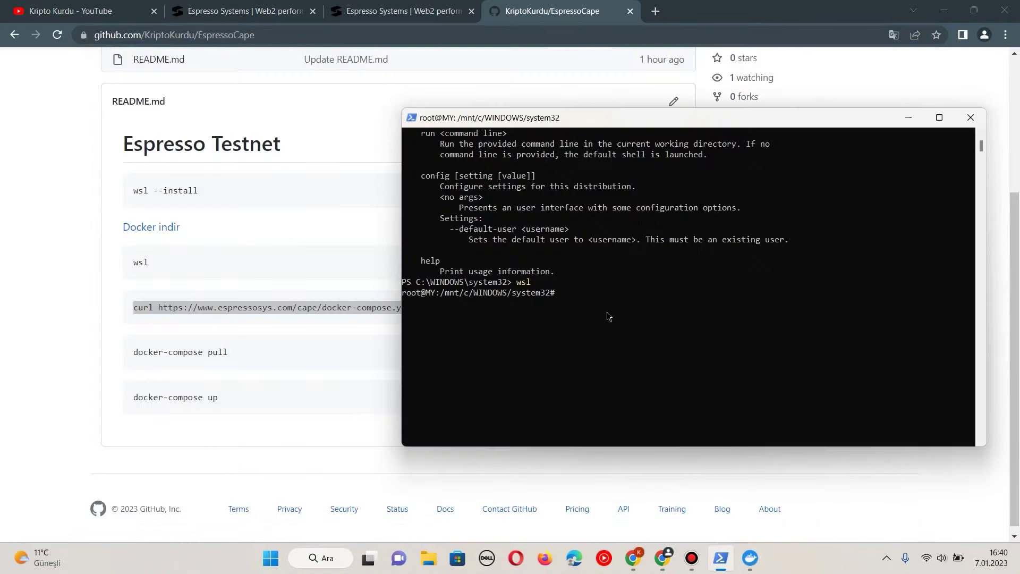
pyautogui.rightClick(614, 314)
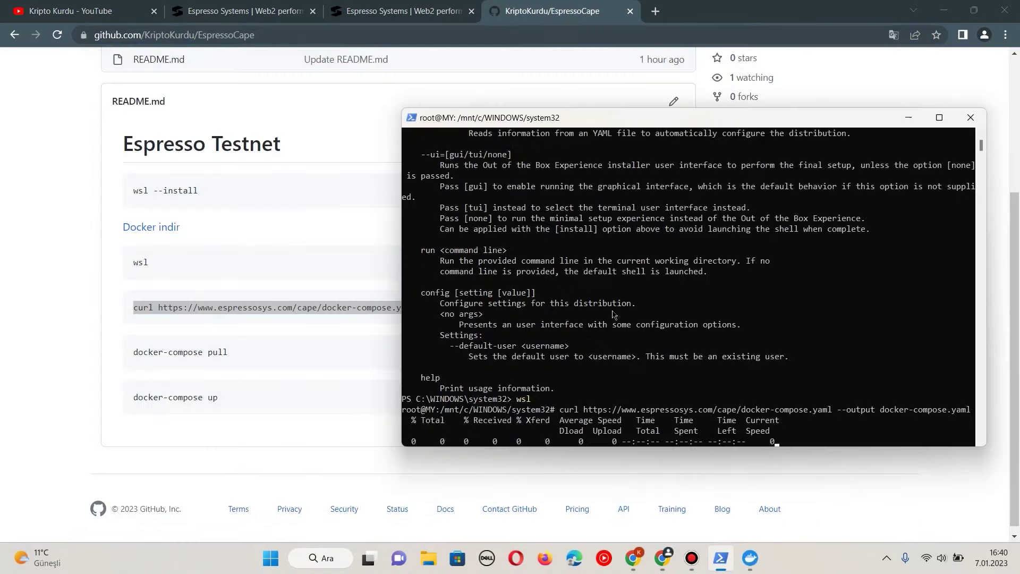
# Step: Run docker-compose pull to download the wallet-api and wallet images
pyautogui.click(248, 335)
pyautogui.tripleClick(216, 351)
pyautogui.rightClick(216, 350)
pyautogui.click(248, 364)
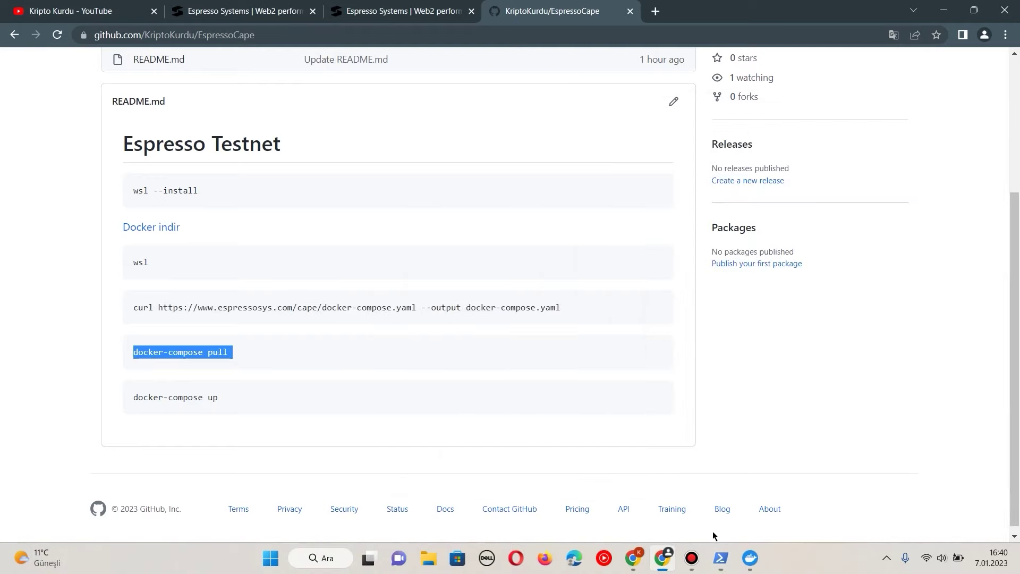
pyautogui.click(721, 558)
pyautogui.rightClick(639, 423)
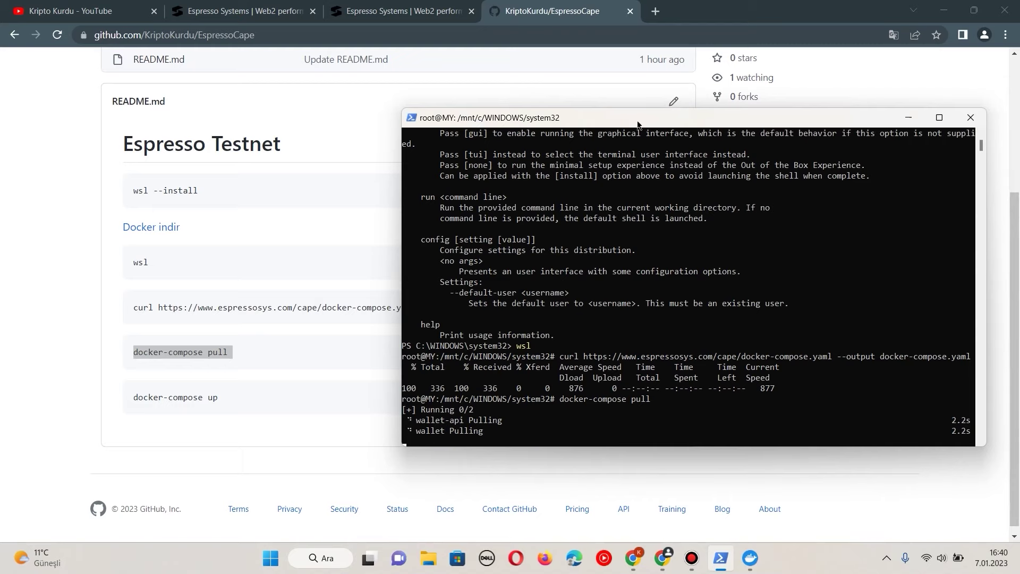
pyautogui.moveTo(638, 123); pyautogui.dragTo(663, 109)
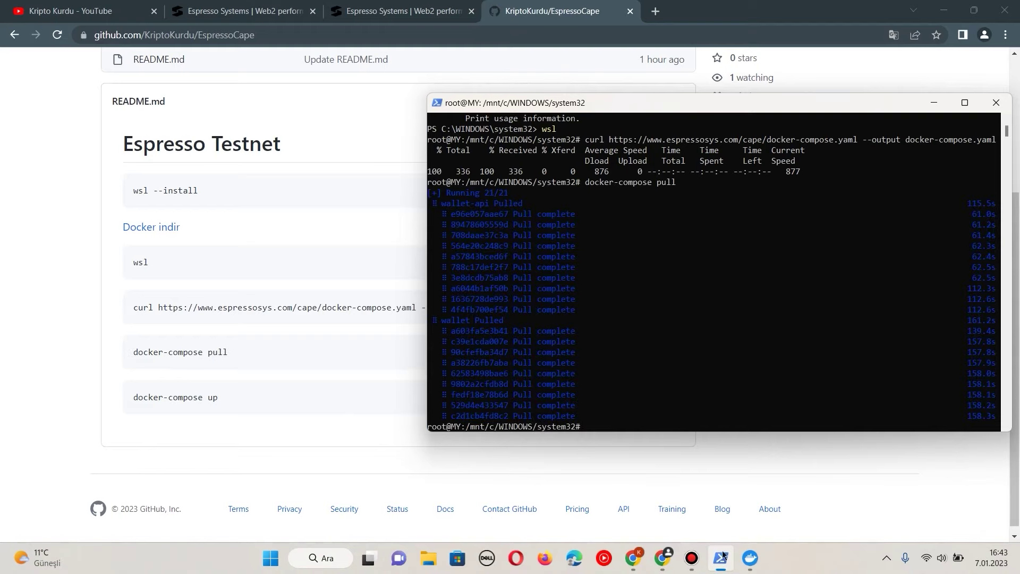
# Step: Run docker-compose up and allow Docker Desktop Backend through the firewall
pyautogui.click(203, 399)
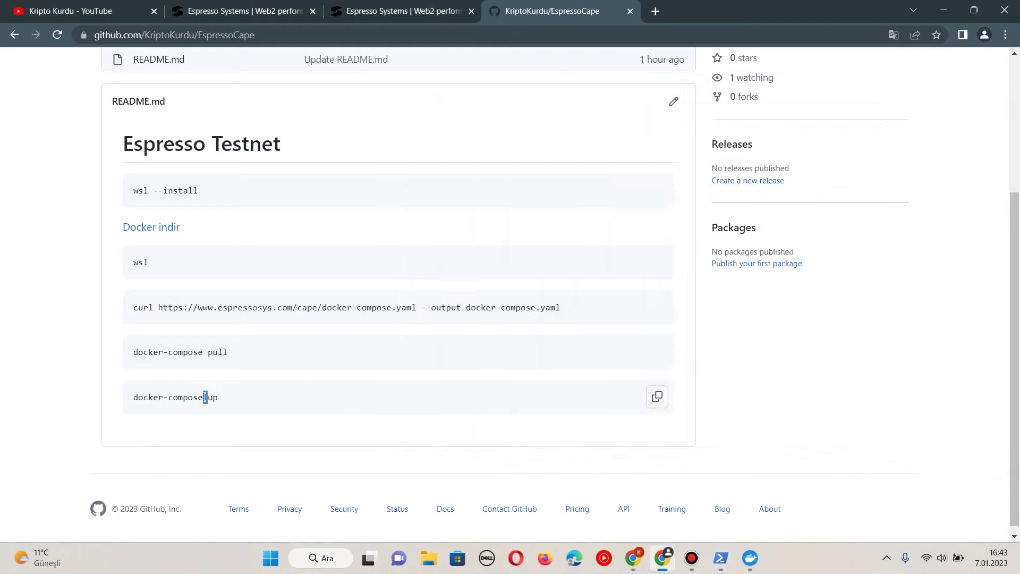
pyautogui.tripleClick(207, 397)
pyautogui.rightClick(208, 397)
pyautogui.click(226, 413)
pyautogui.click(721, 558)
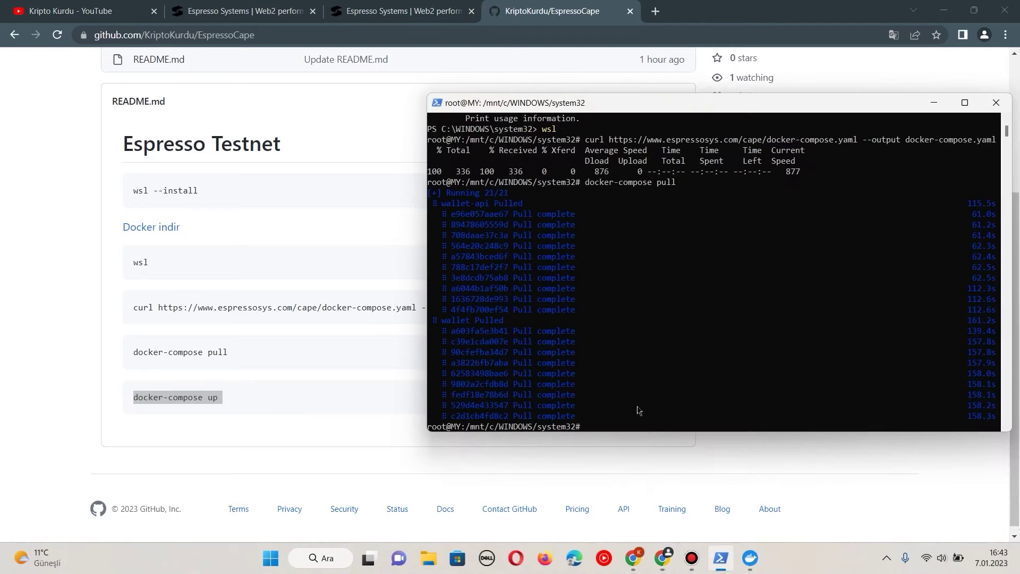
pyautogui.rightClick(638, 410)
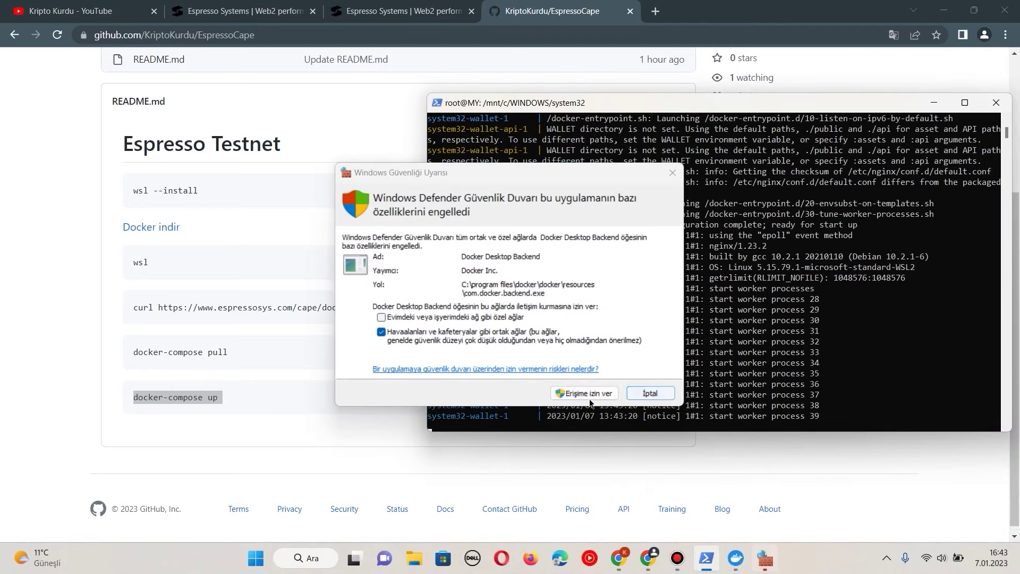
pyautogui.click(586, 398)
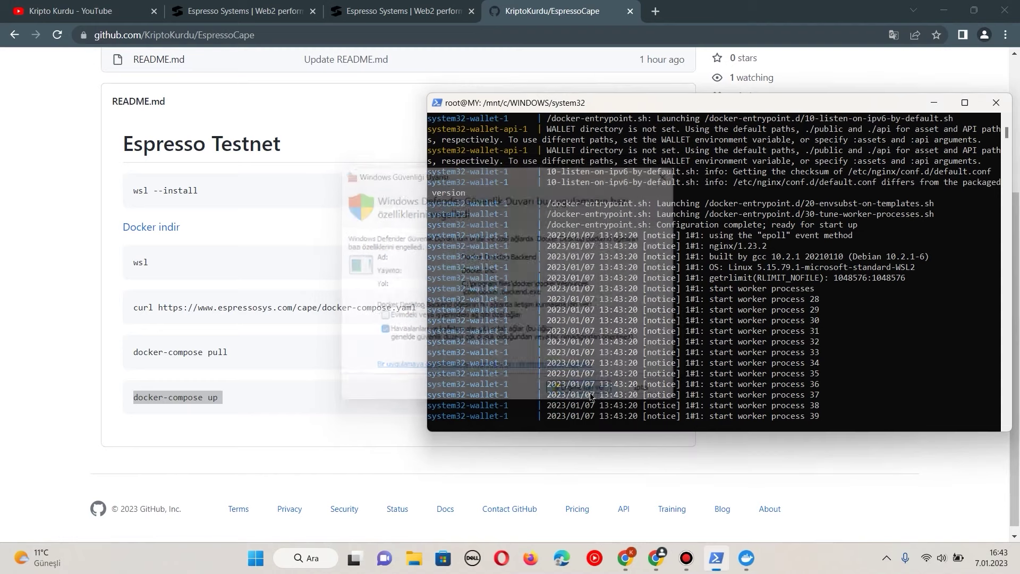
pyautogui.click(655, 10)
# Step: Load the CAPE wallet at localhost and start setting up a new wallet
pyautogui.write('lo')
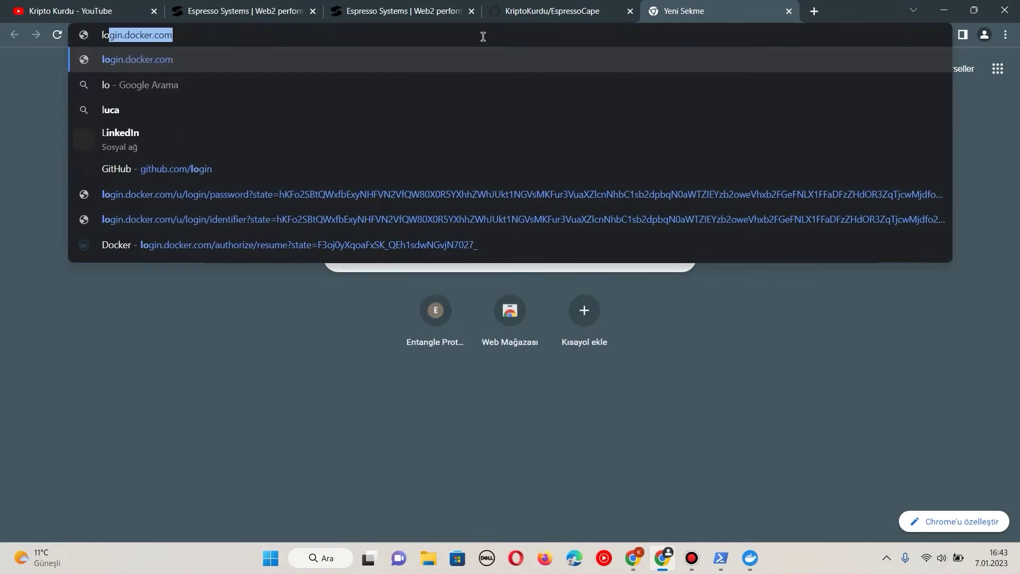
pyautogui.write('calhost')
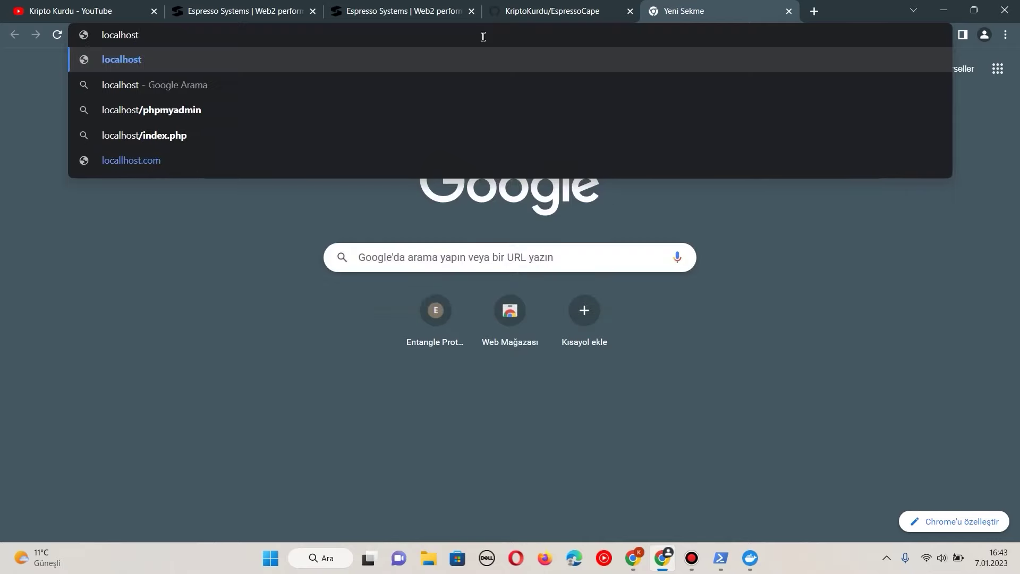
pyautogui.press('Return')
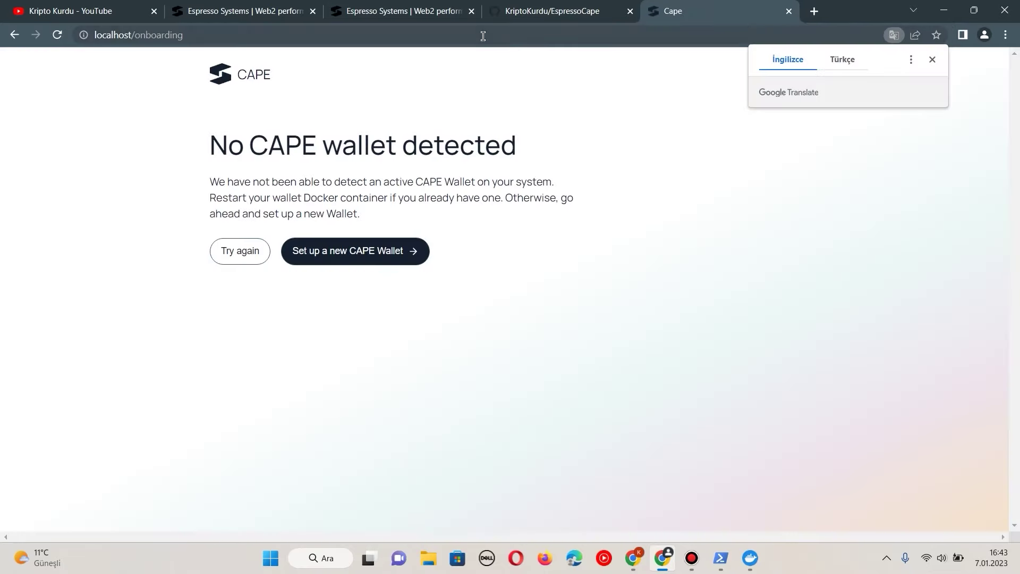
pyautogui.click(933, 59)
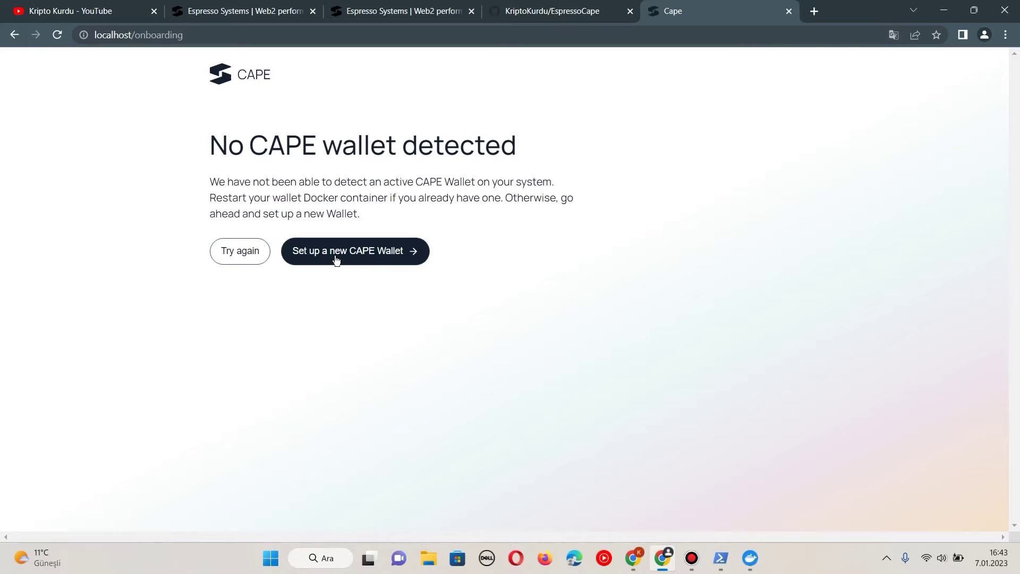
pyautogui.click(372, 251)
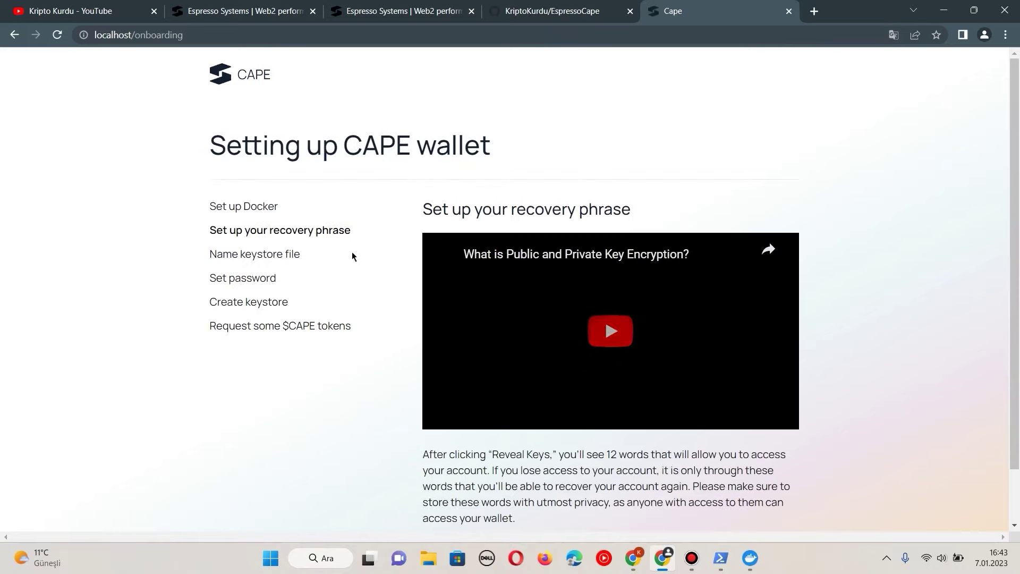
# Step: Reveal and copy the recovery phrase, then confirm the words in order
pyautogui.scroll(-2, 442, 383)
pyautogui.click(500, 502)
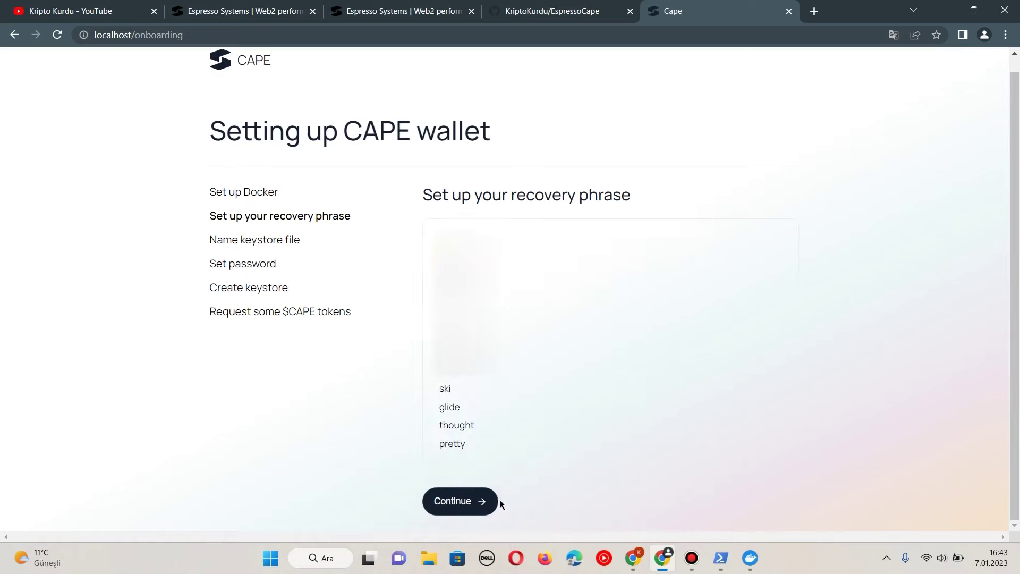
pyautogui.moveTo(436, 234); pyautogui.dragTo(476, 447)
pyautogui.rightClick(443, 319)
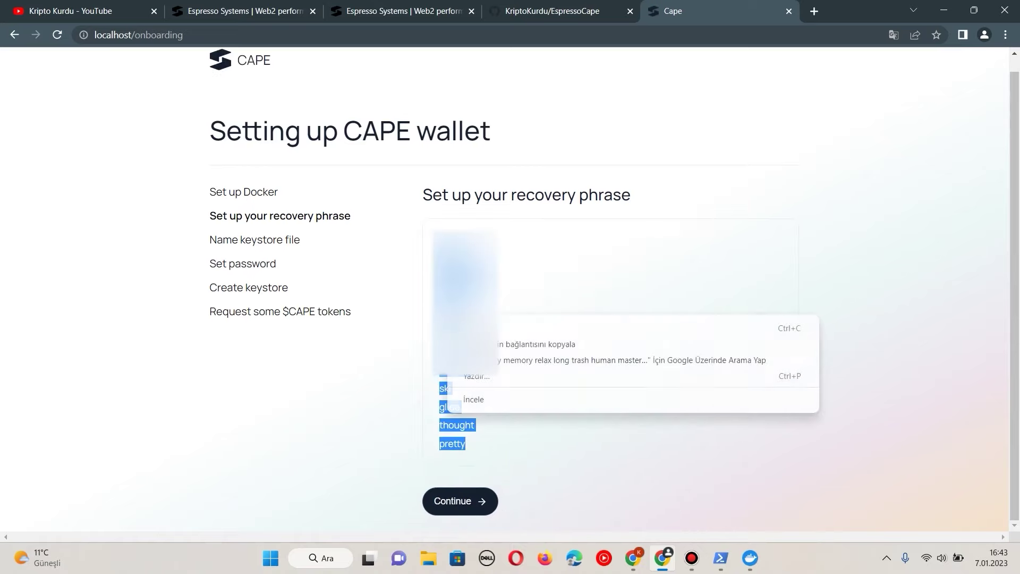
pyautogui.click(478, 327)
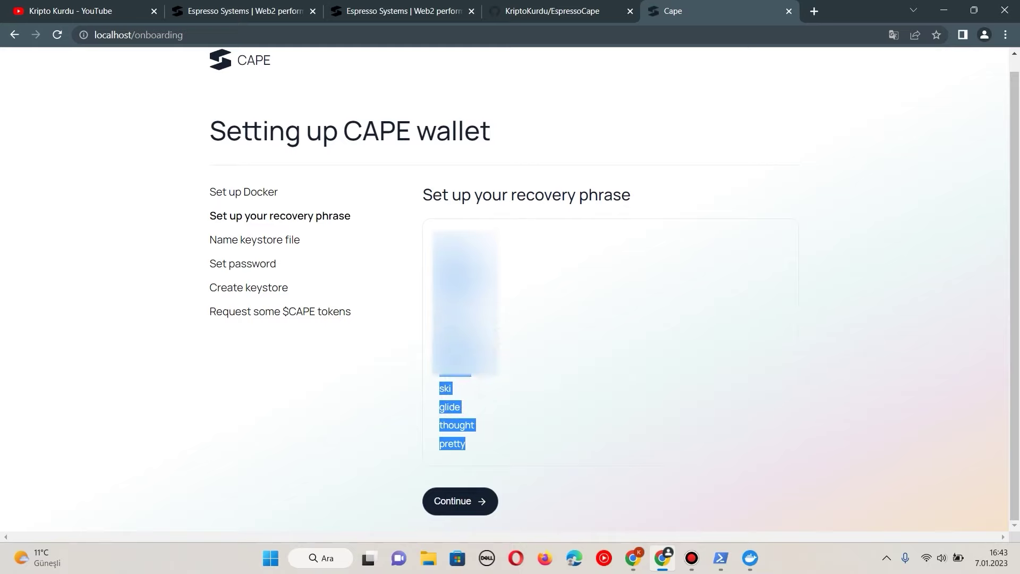
pyautogui.click(461, 502)
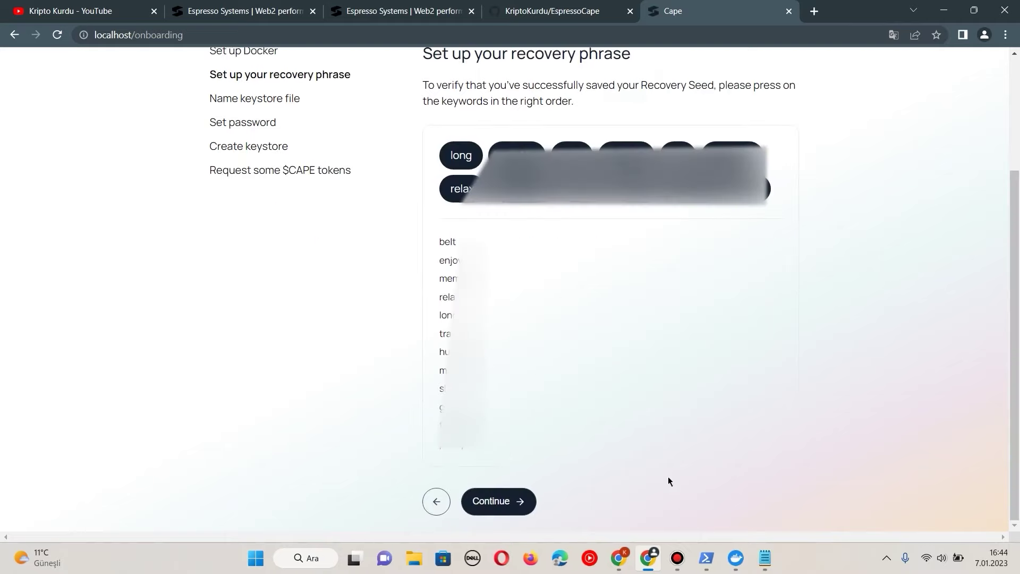
pyautogui.click(509, 494)
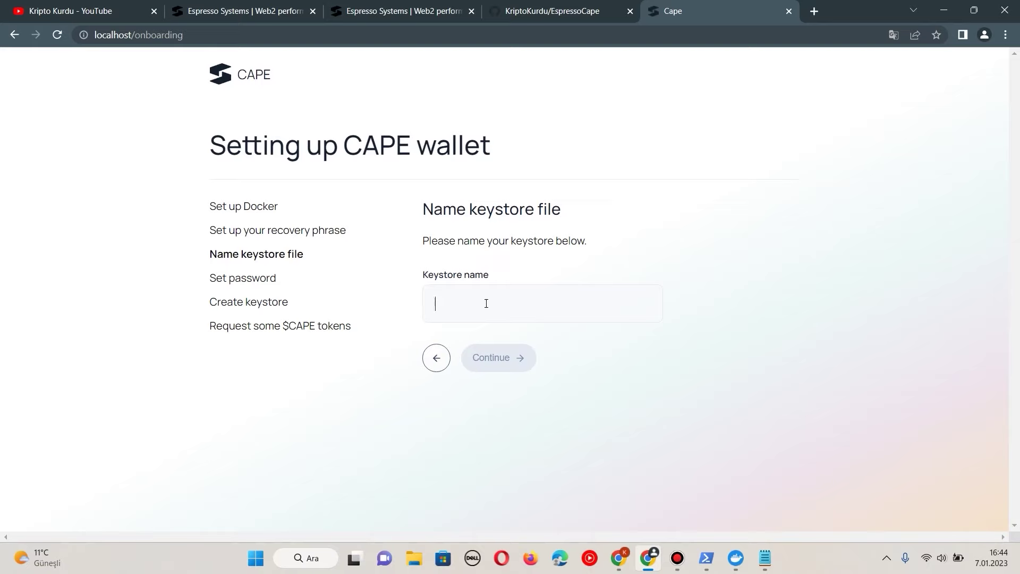
# Step: Name the keystore 'kriptokurdu', confirm the password and create the wallet keystore
pyautogui.write('krip')
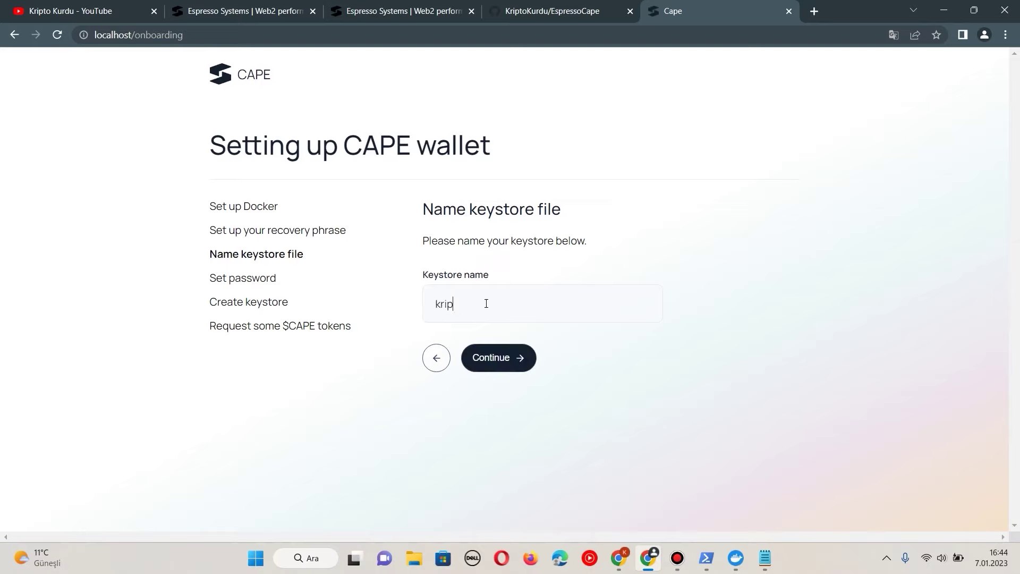
pyautogui.write('tokurdu')
pyautogui.press('Return')
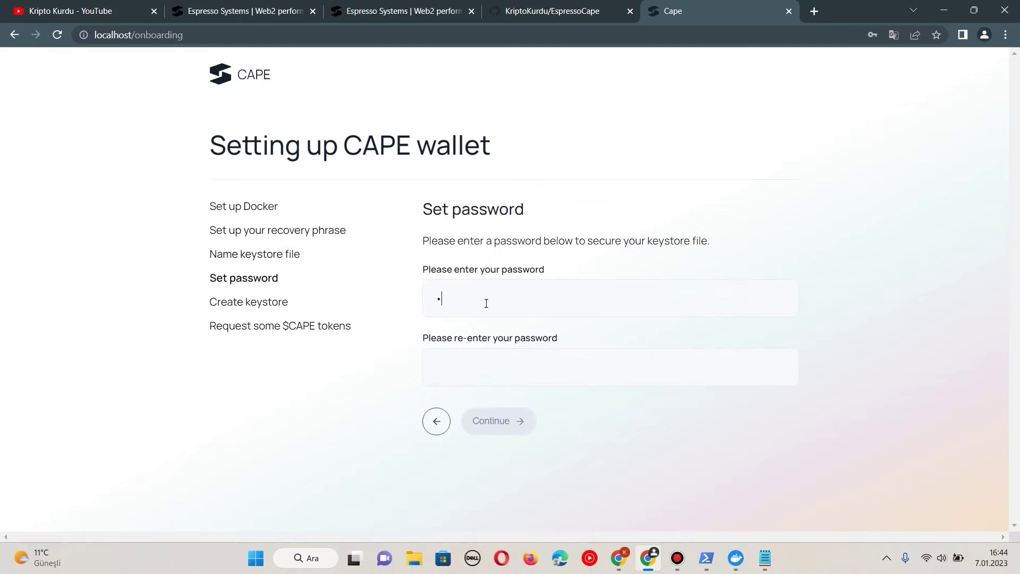
pyautogui.click(528, 424)
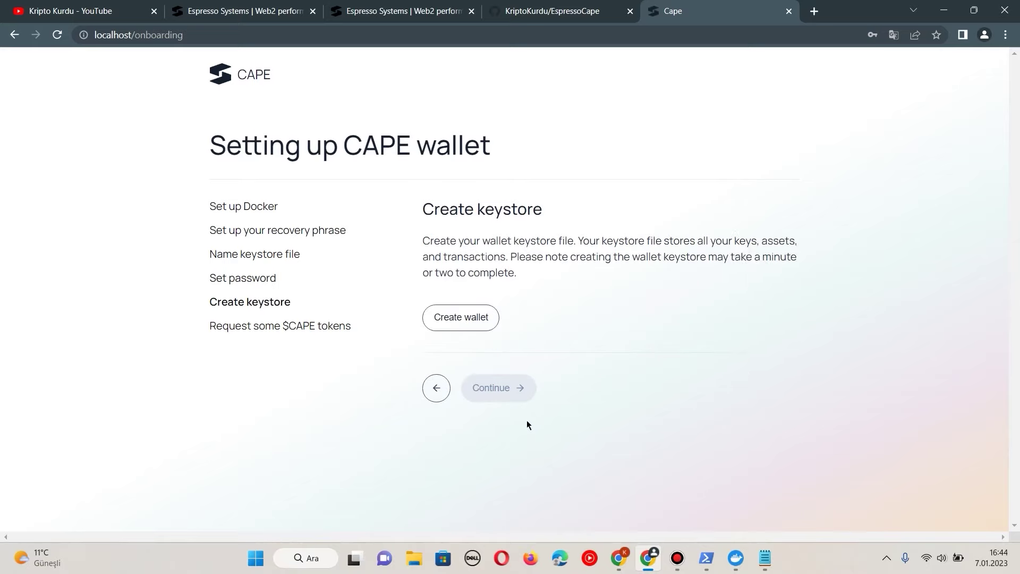
pyautogui.click(388, 322)
pyautogui.click(459, 314)
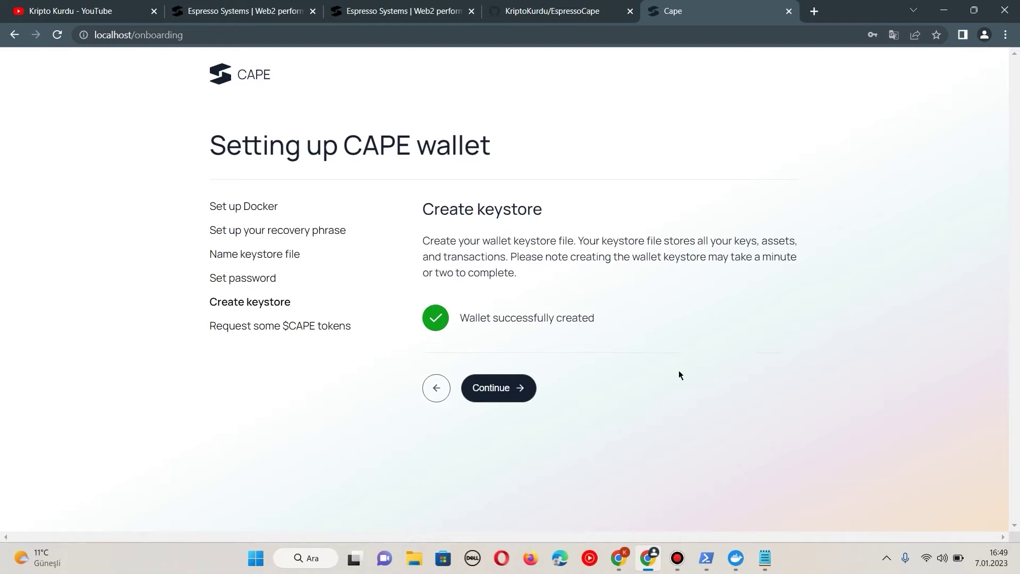
# Step: Request testnet $CAPE from the faucet and go to the My Wallet dashboard
pyautogui.click(507, 384)
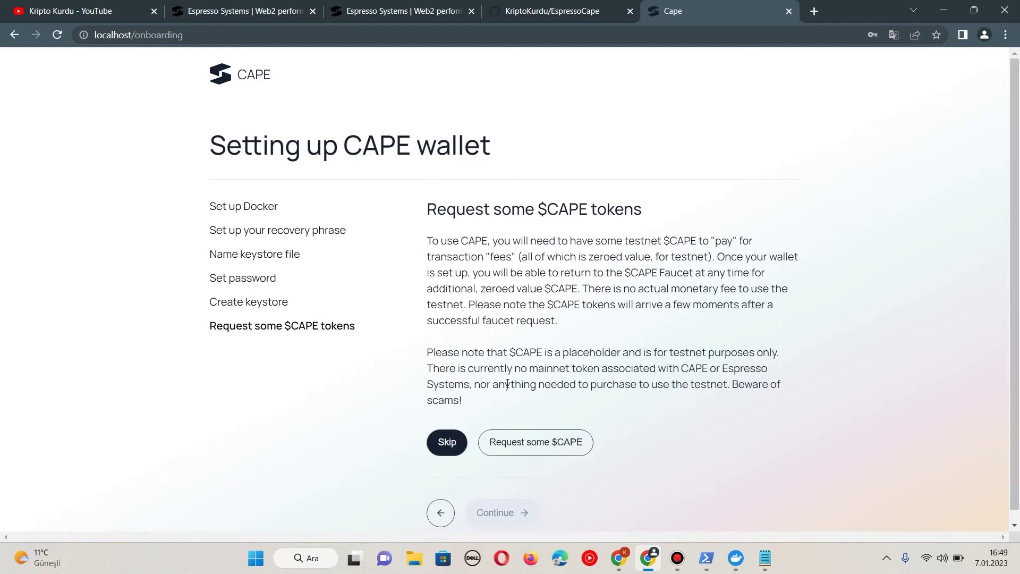
pyautogui.click(541, 443)
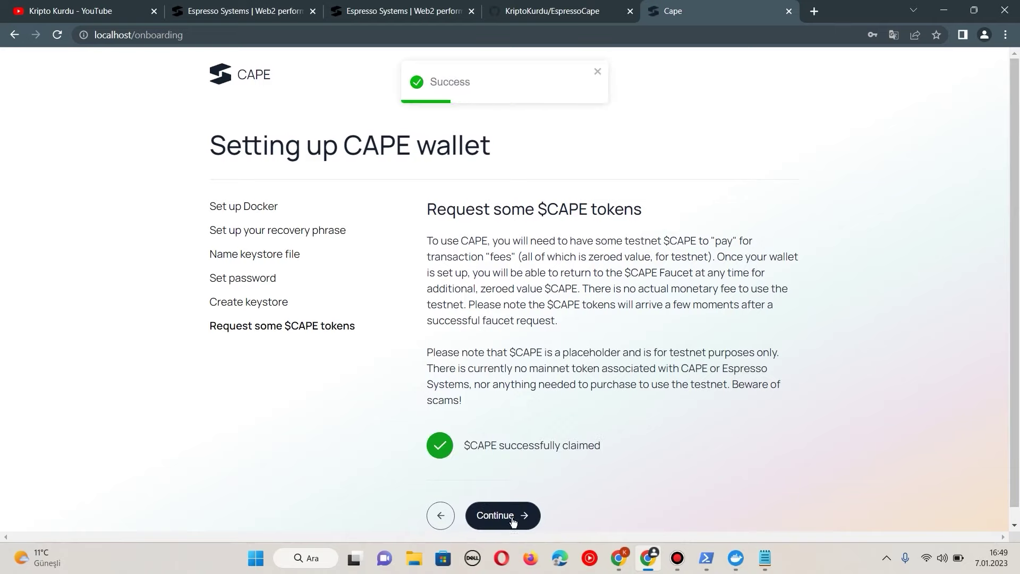
pyautogui.click(512, 518)
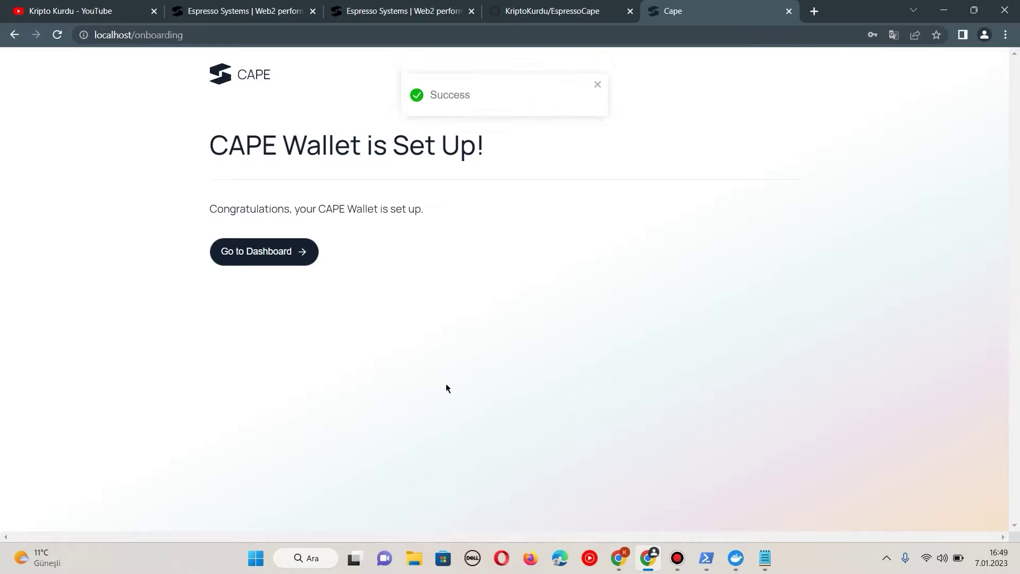
pyautogui.click(278, 253)
# Step: Connect MetaMask to CAPE Wallet and approve the account connection in MetaMask
pyautogui.scroll(-1, 587, 241)
pyautogui.scroll(-2, 576, 276)
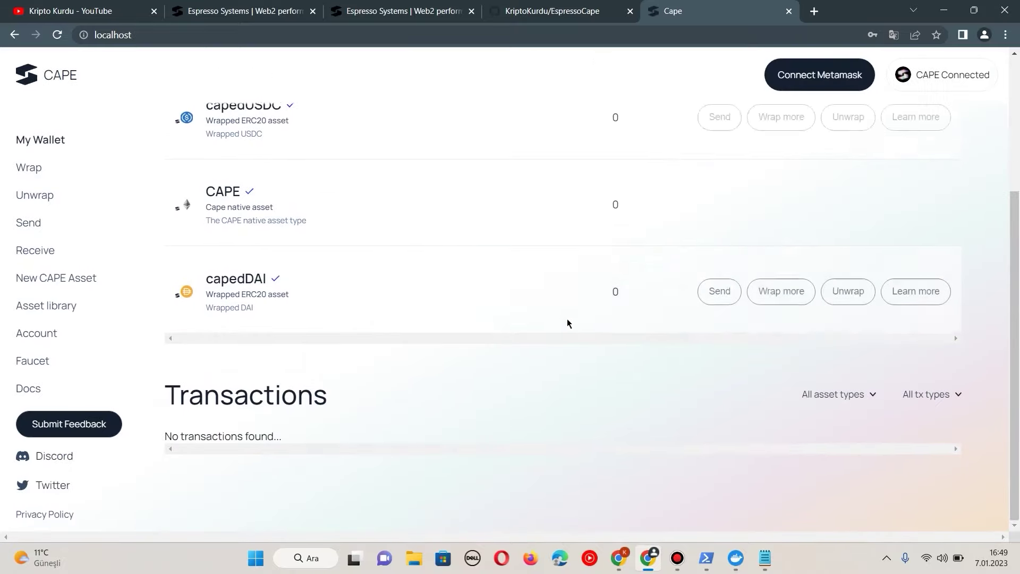
pyautogui.scroll(4, 537, 341)
pyautogui.scroll(-2, 612, 309)
pyautogui.scroll(2, 606, 340)
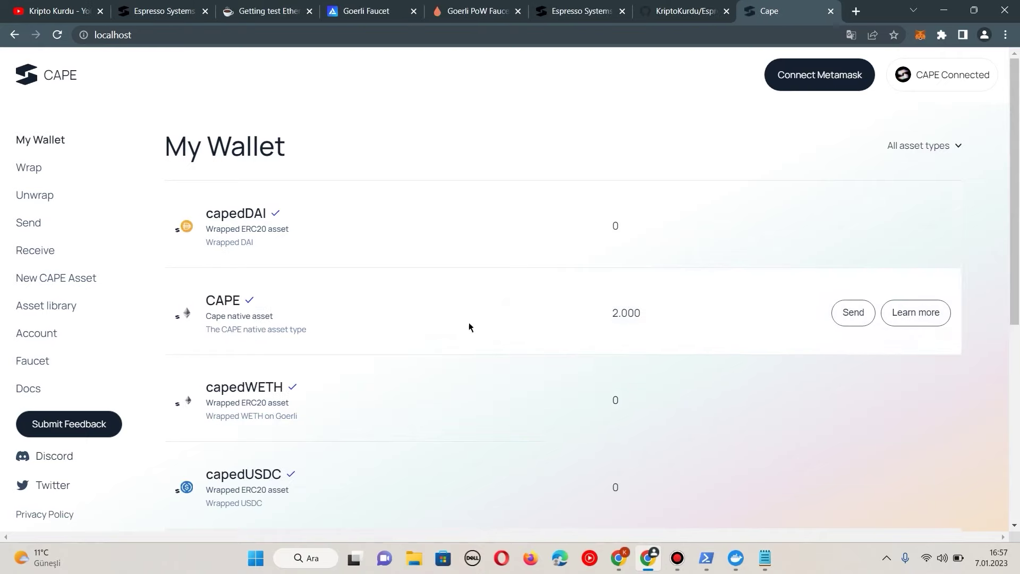
pyautogui.click(792, 84)
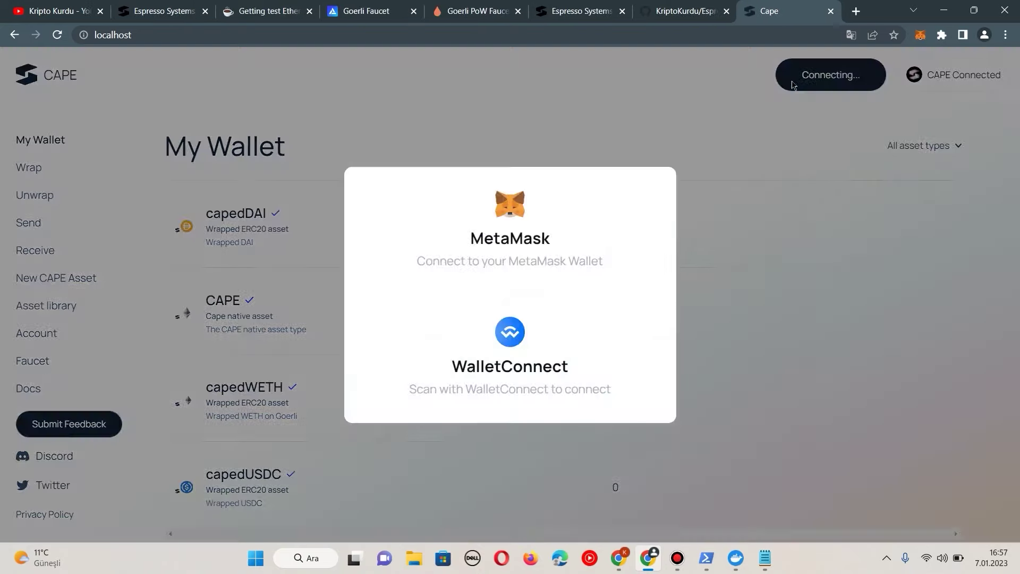
pyautogui.click(528, 228)
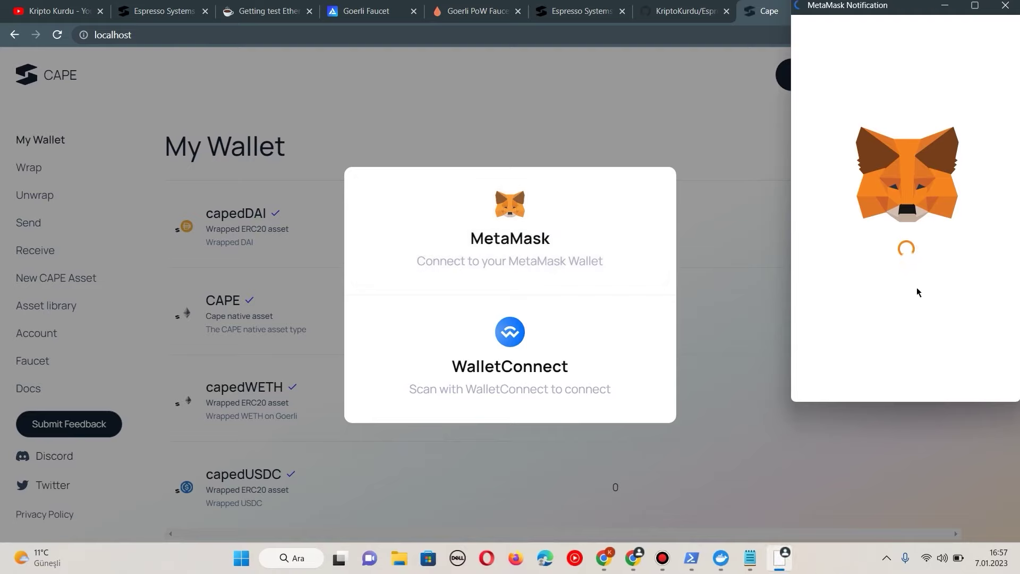
pyautogui.click(965, 379)
pyautogui.click(965, 380)
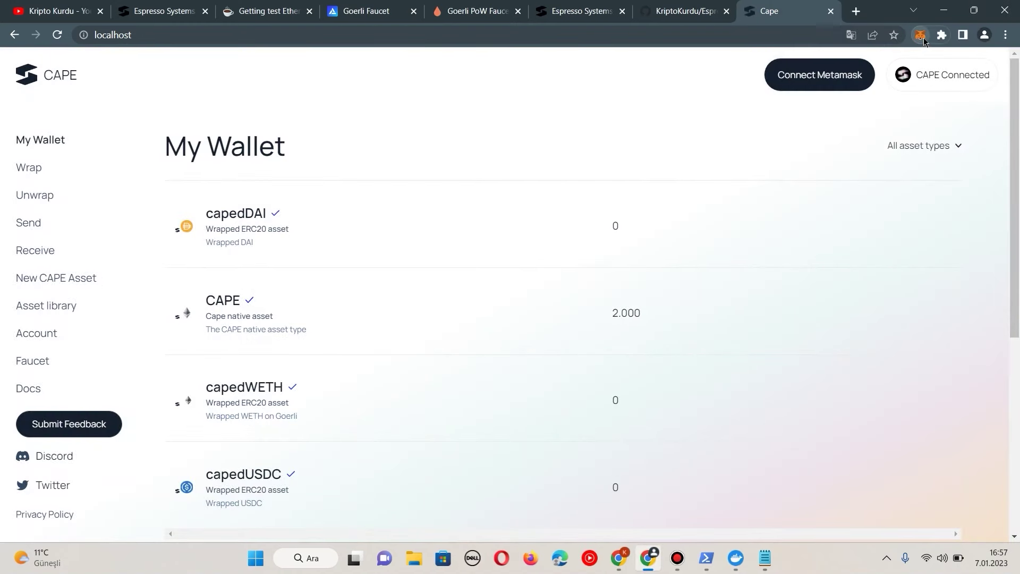
# Step: Turn on 'Test ağlarında Dönüşümü göster' in MetaMask's advanced settings
pyautogui.click(924, 37)
pyautogui.click(904, 71)
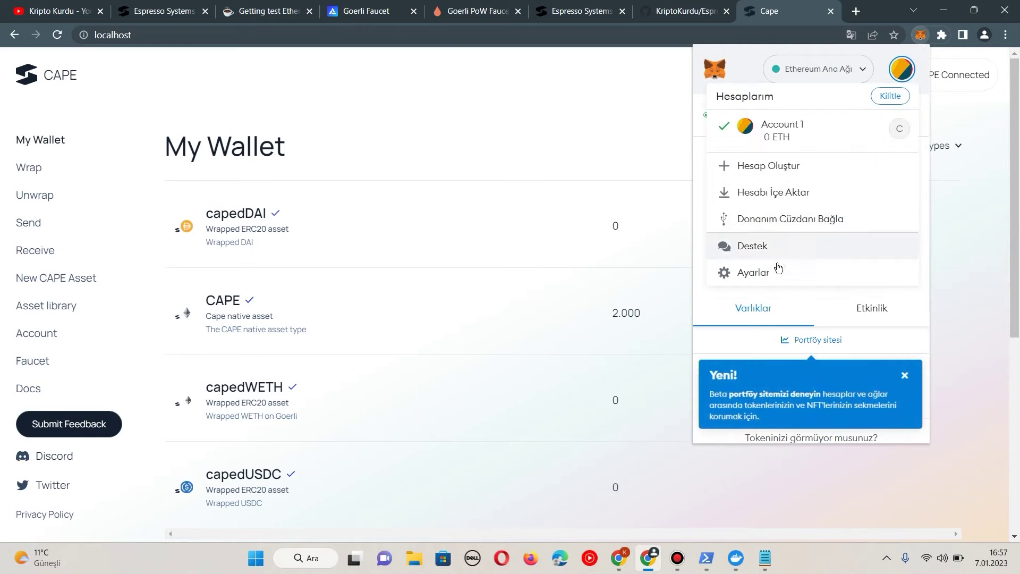
pyautogui.click(755, 273)
pyautogui.click(776, 234)
pyautogui.scroll(-7, 814, 264)
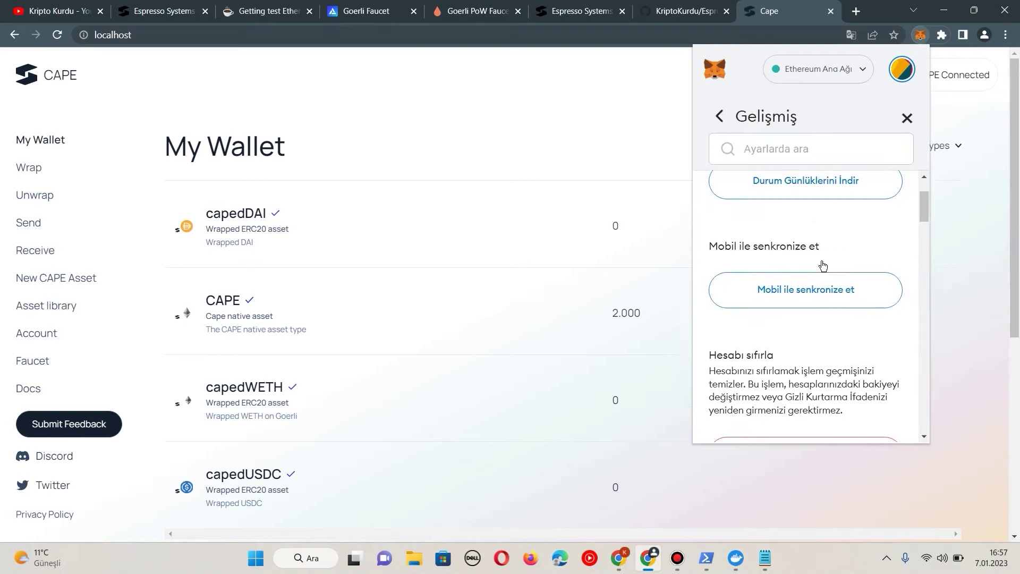
pyautogui.scroll(-6, 815, 264)
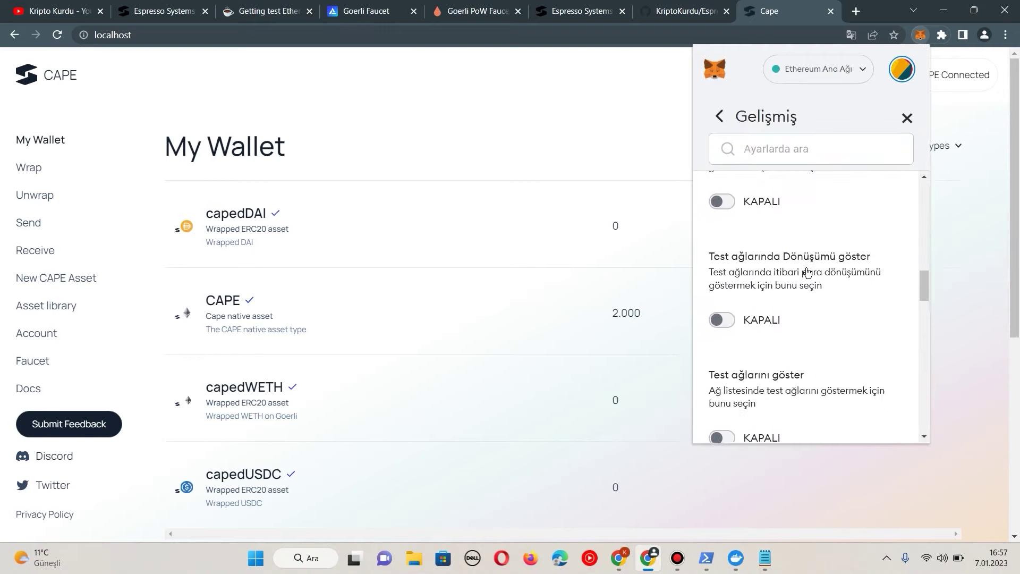
pyautogui.click(732, 321)
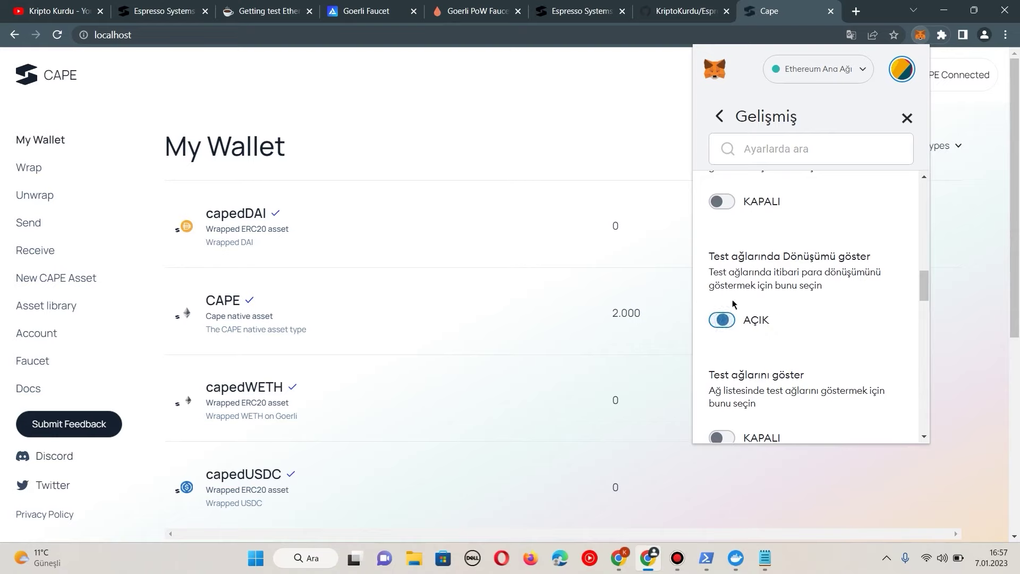
pyautogui.click(907, 116)
pyautogui.click(832, 72)
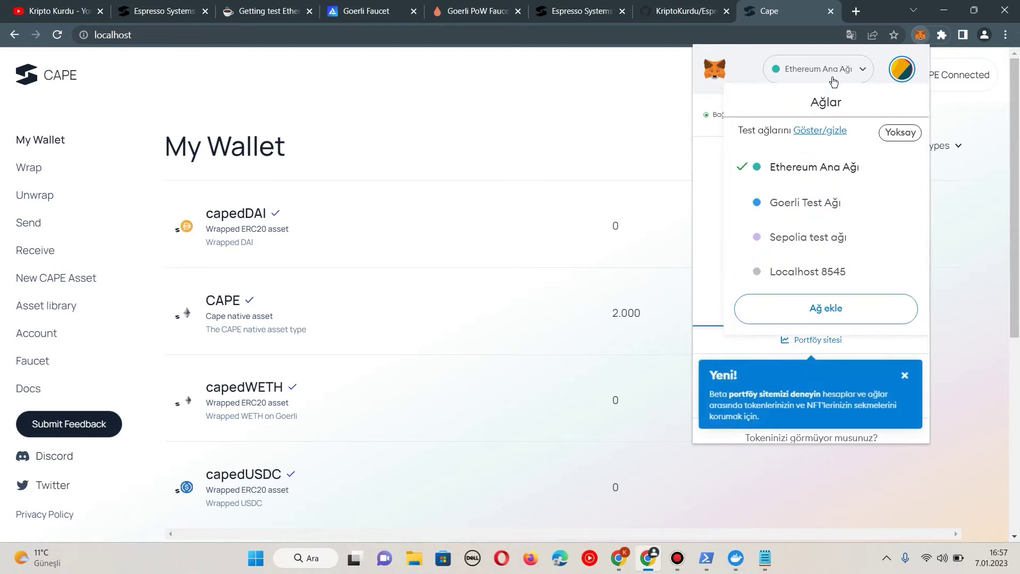
# Step: Open chainlist.org and search for arbitrum with testnets included
pyautogui.click(855, 10)
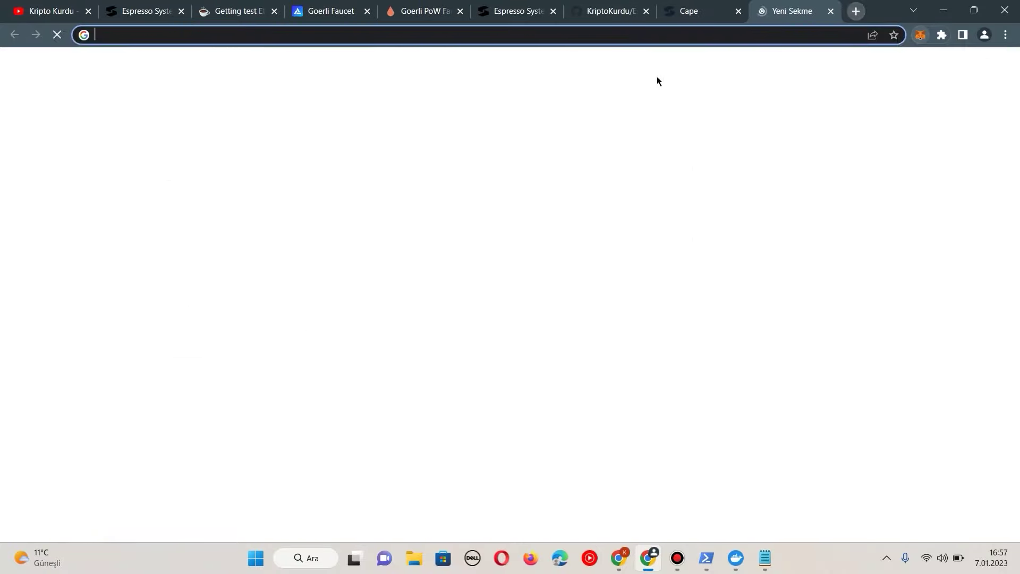
pyautogui.write('chai')
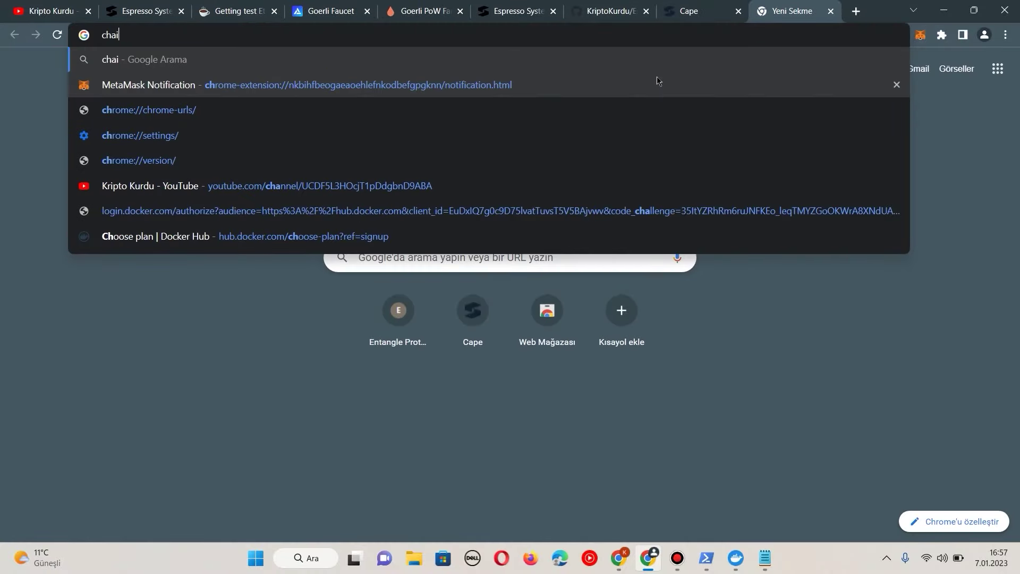
pyautogui.write('nlist')
pyautogui.press('Return')
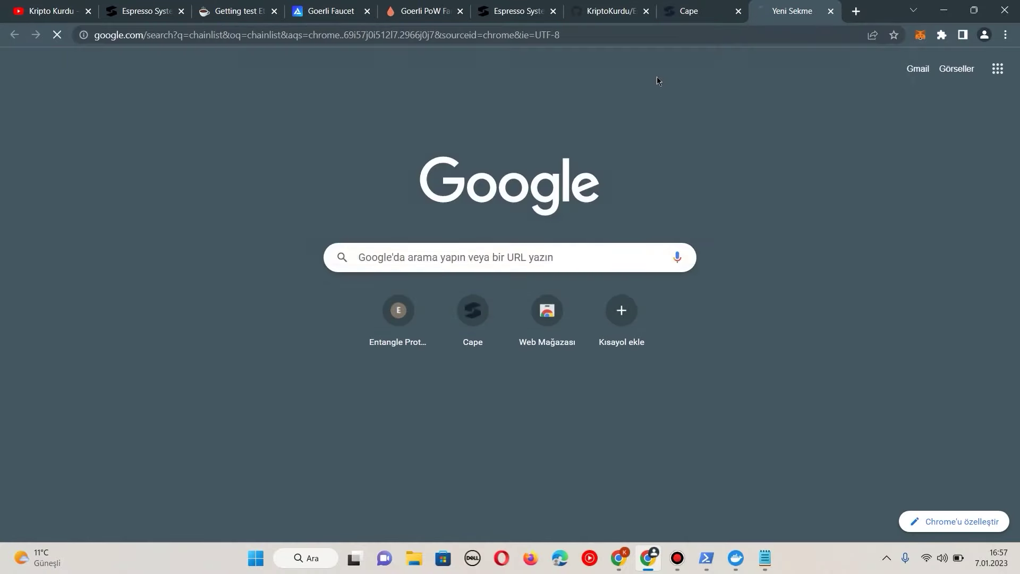
pyautogui.click(156, 194)
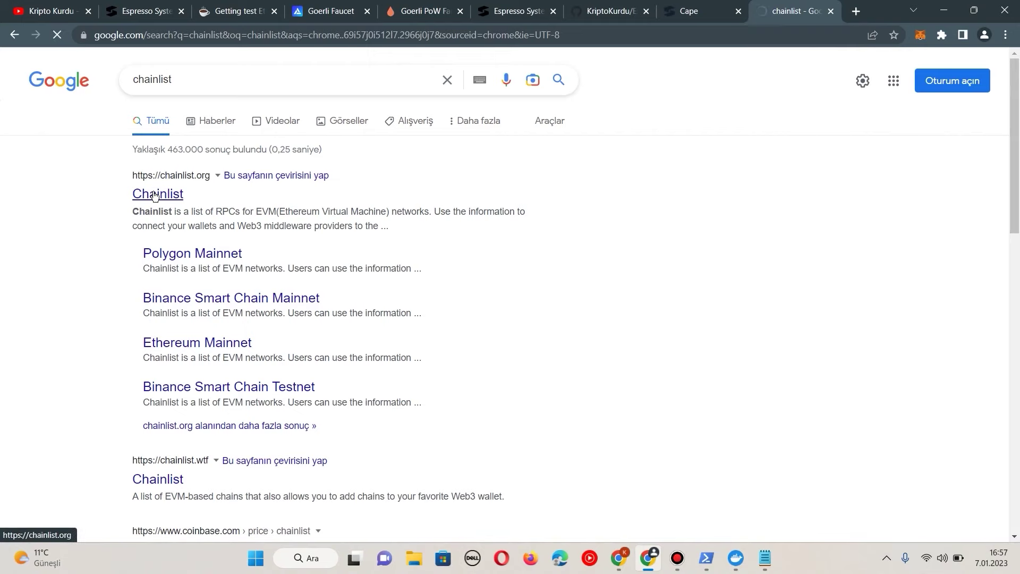
pyautogui.click(585, 84)
pyautogui.write('arbit')
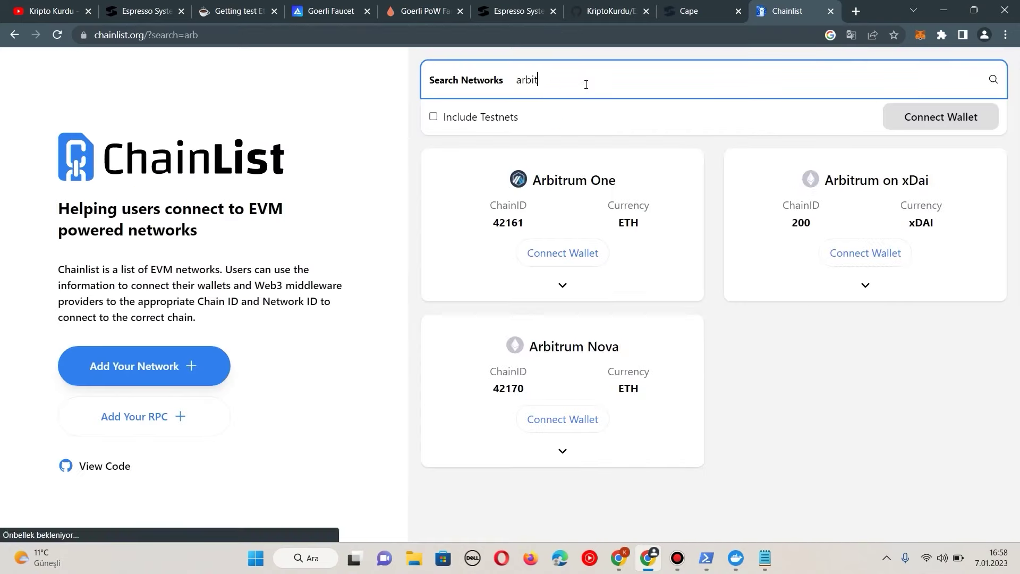
pyautogui.write('rum')
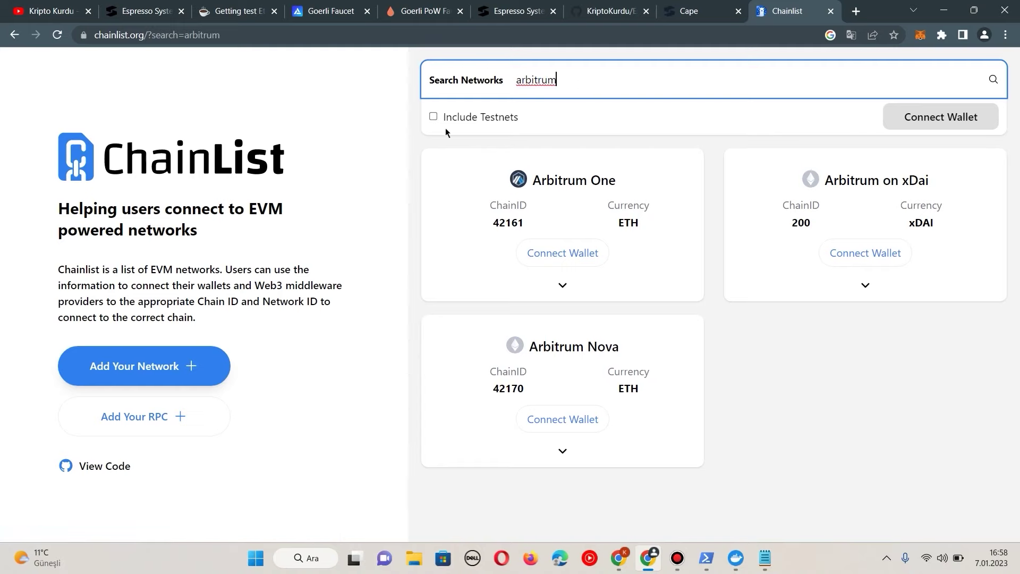
pyautogui.click(435, 116)
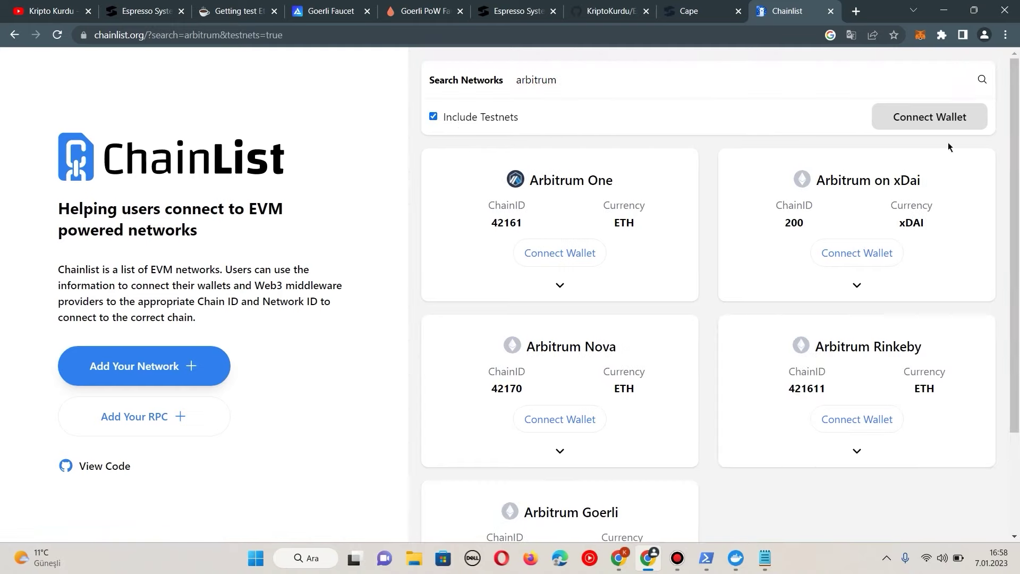
# Step: Connect the MetaMask account to Chainlist
pyautogui.click(956, 126)
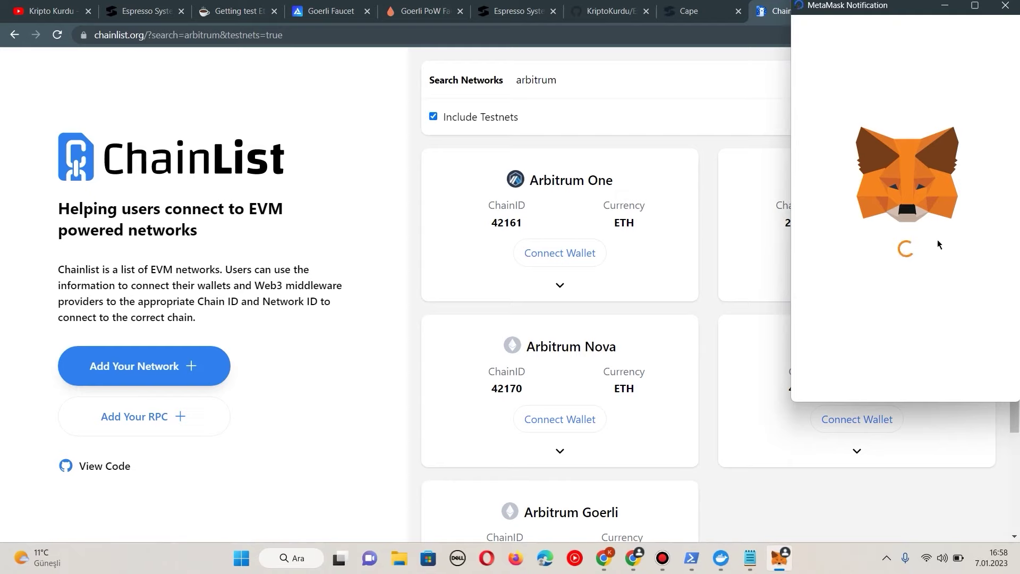
pyautogui.click(966, 375)
pyautogui.click(963, 376)
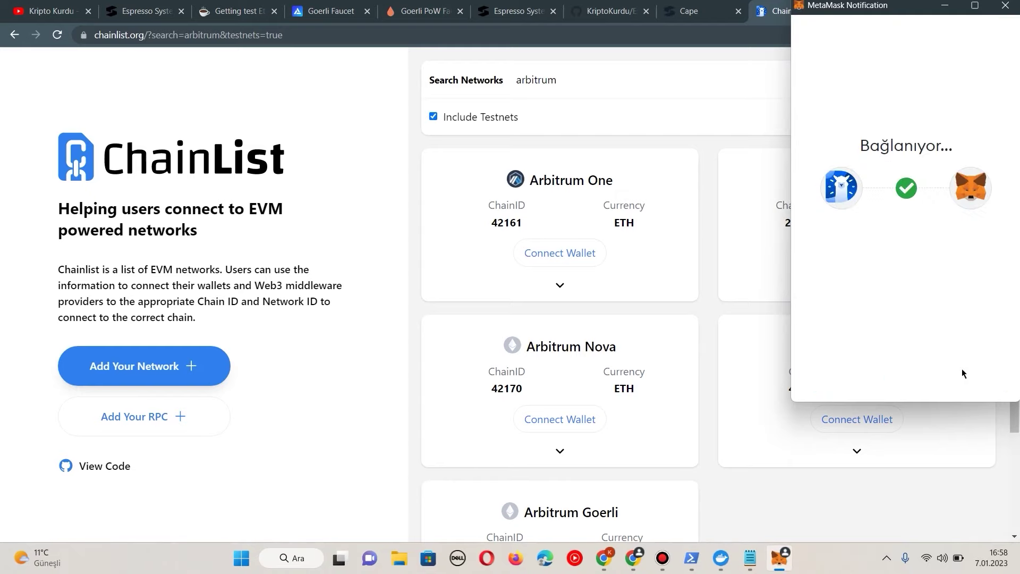
# Step: Add Arbitrum Goerli via the goerli-rollup RPC server and switch MetaMask to it
pyautogui.scroll(-2, 649, 388)
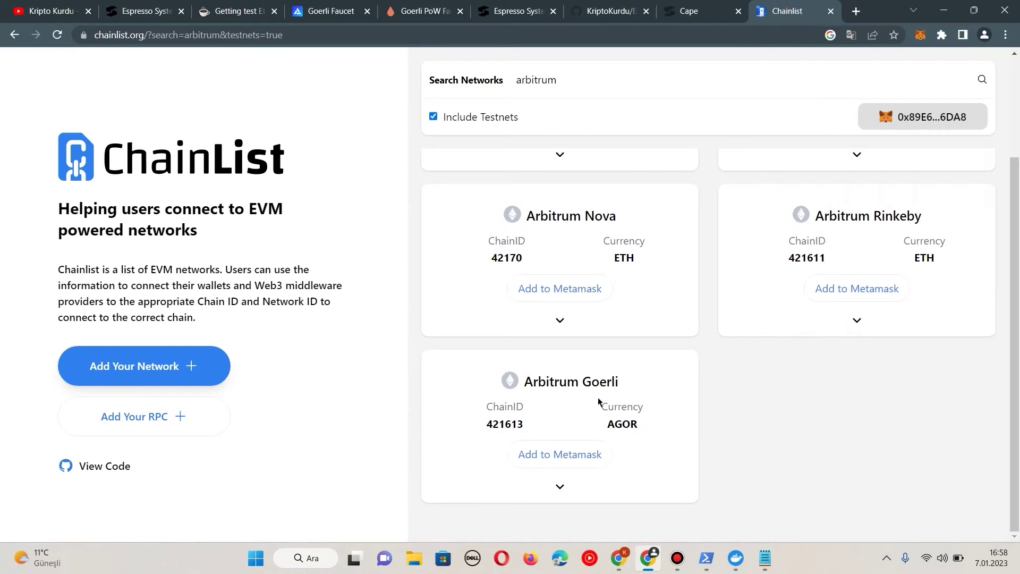
pyautogui.click(542, 458)
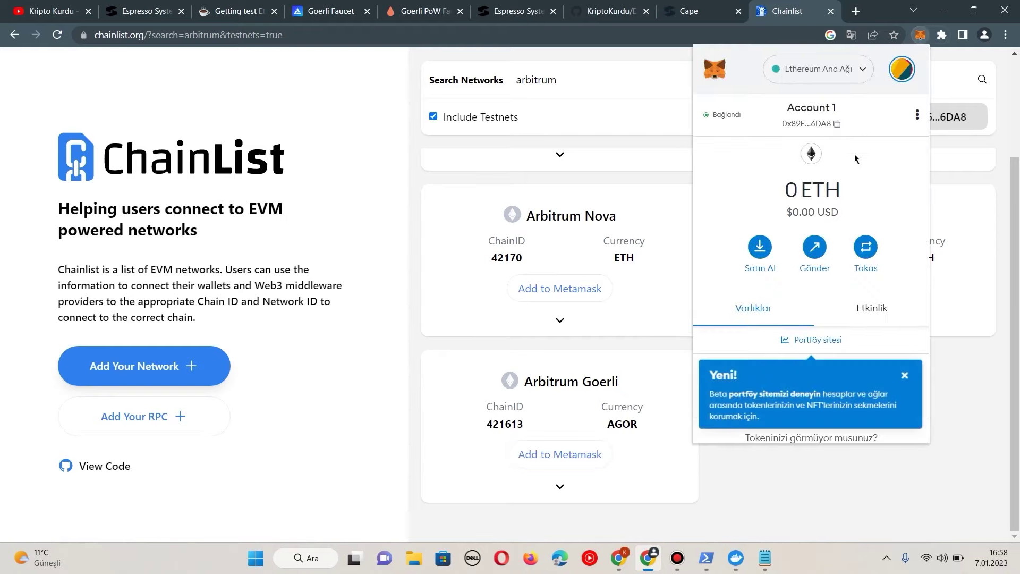
pyautogui.click(751, 334)
pyautogui.click(561, 415)
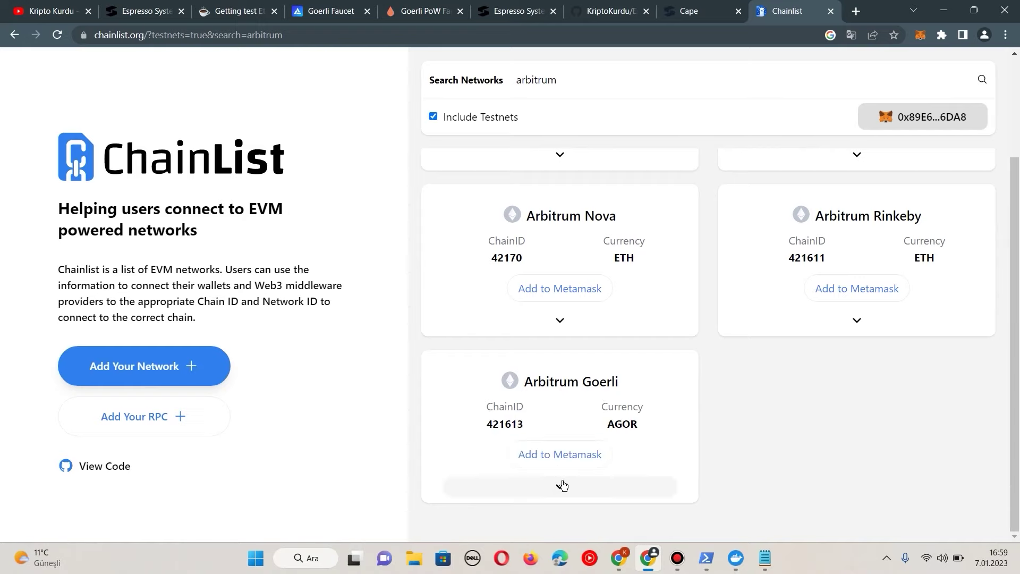
pyautogui.click(562, 487)
pyautogui.scroll(-3, 565, 487)
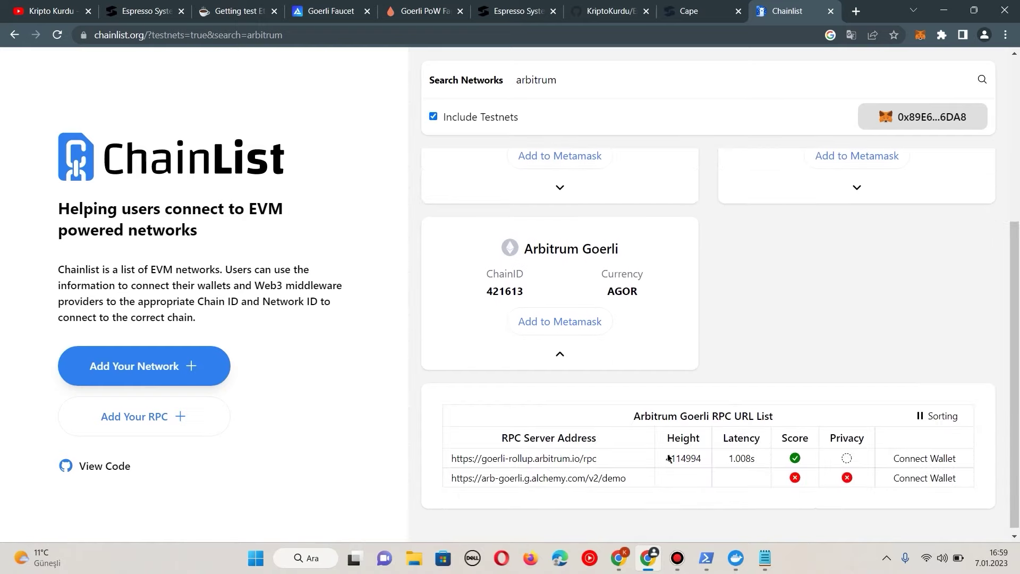
pyautogui.click(925, 458)
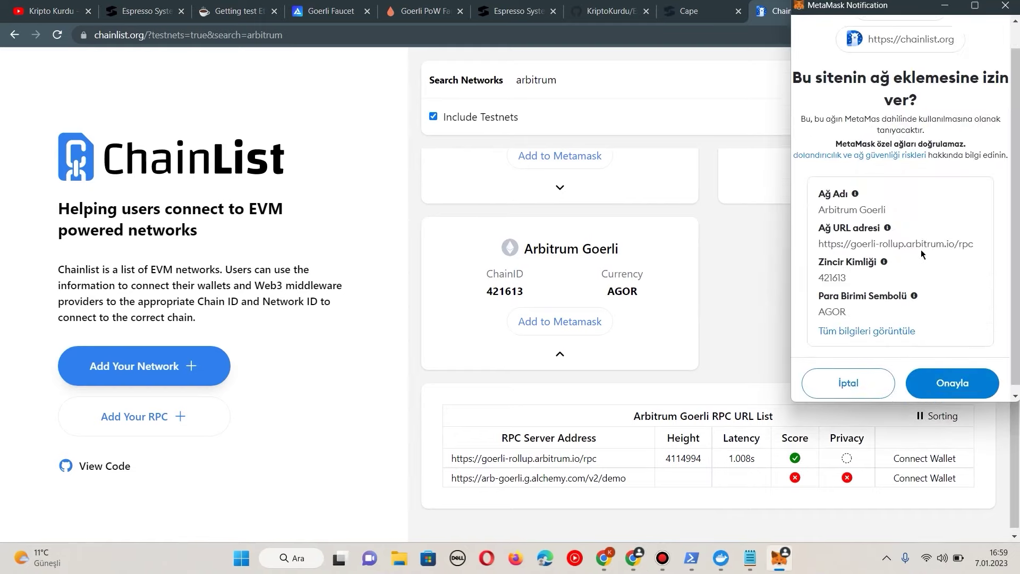
pyautogui.click(950, 378)
pyautogui.click(953, 376)
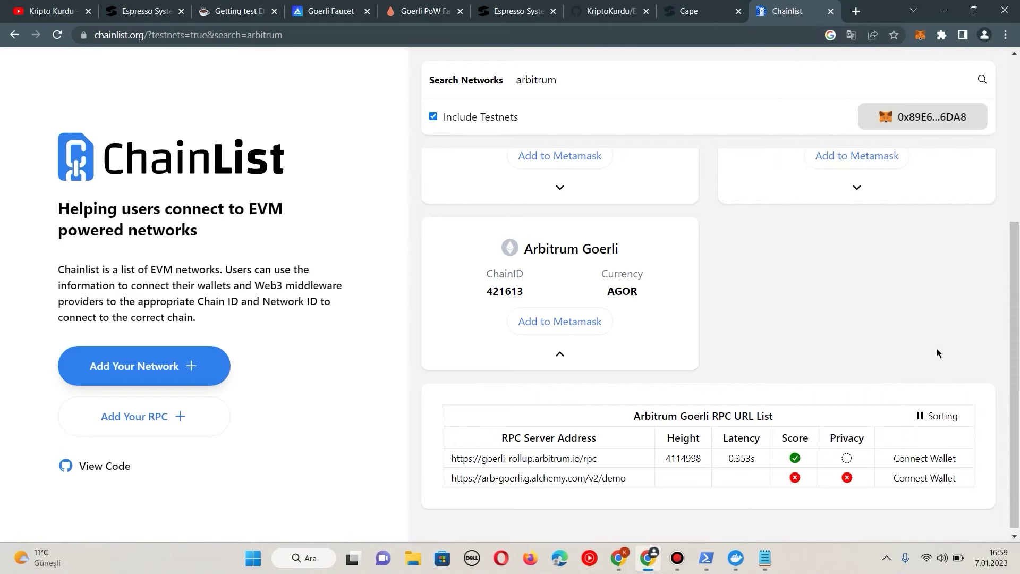
# Step: Connect MetaMask on the CAPE wallet tab, then switch to the Goerli Faucet tab
pyautogui.click(696, 4)
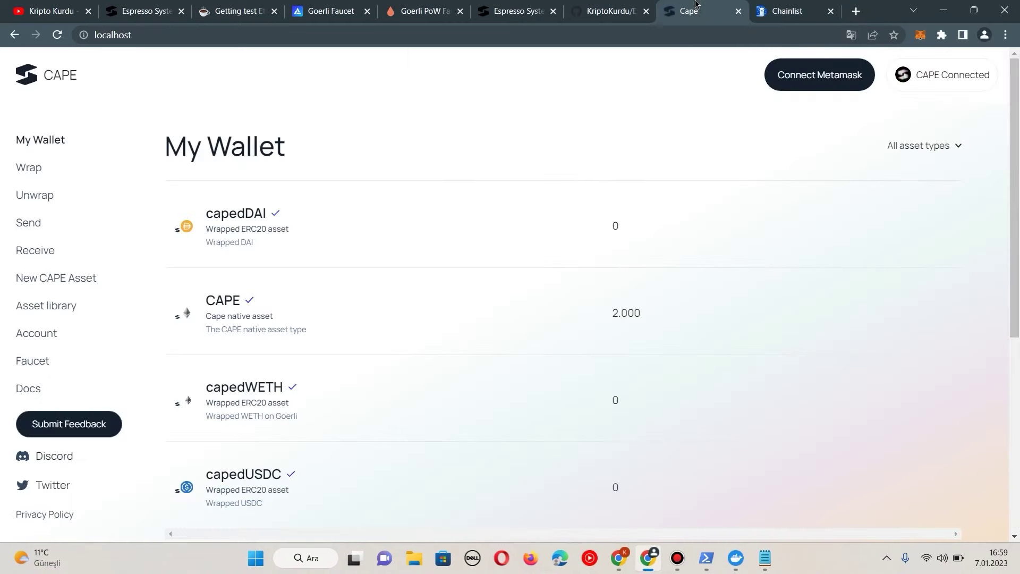
pyautogui.click(809, 82)
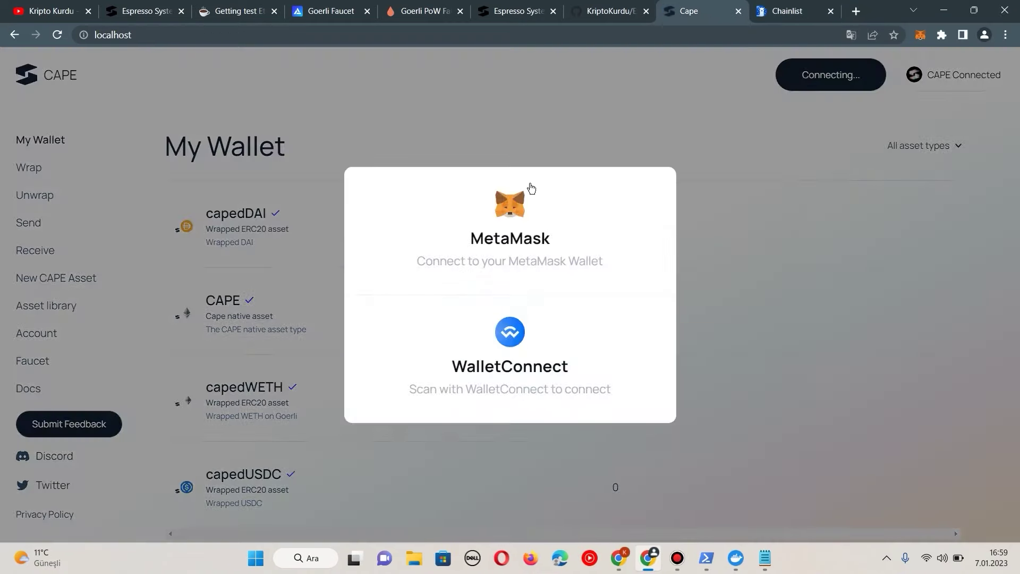
pyautogui.click(513, 193)
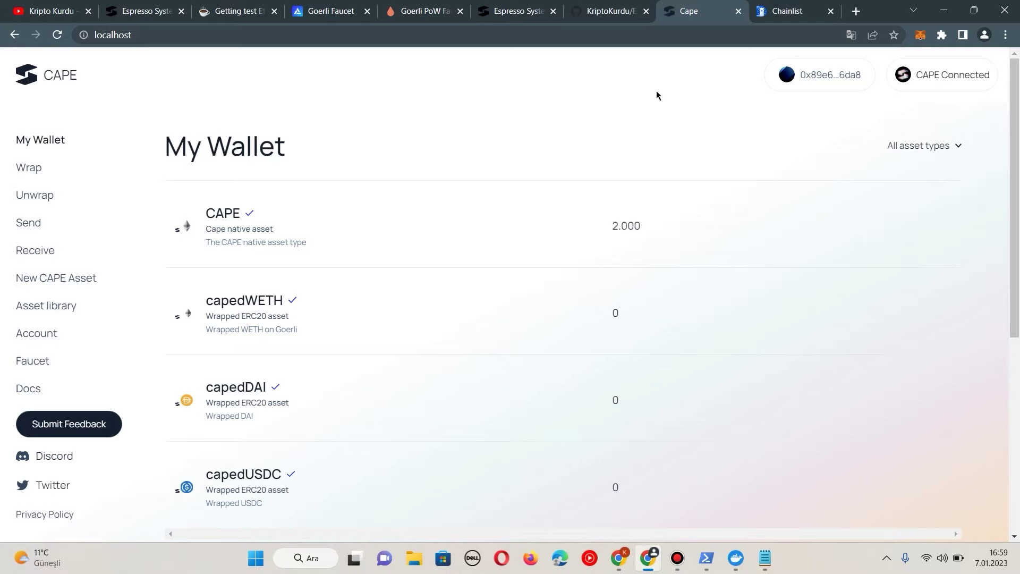
pyautogui.click(336, 10)
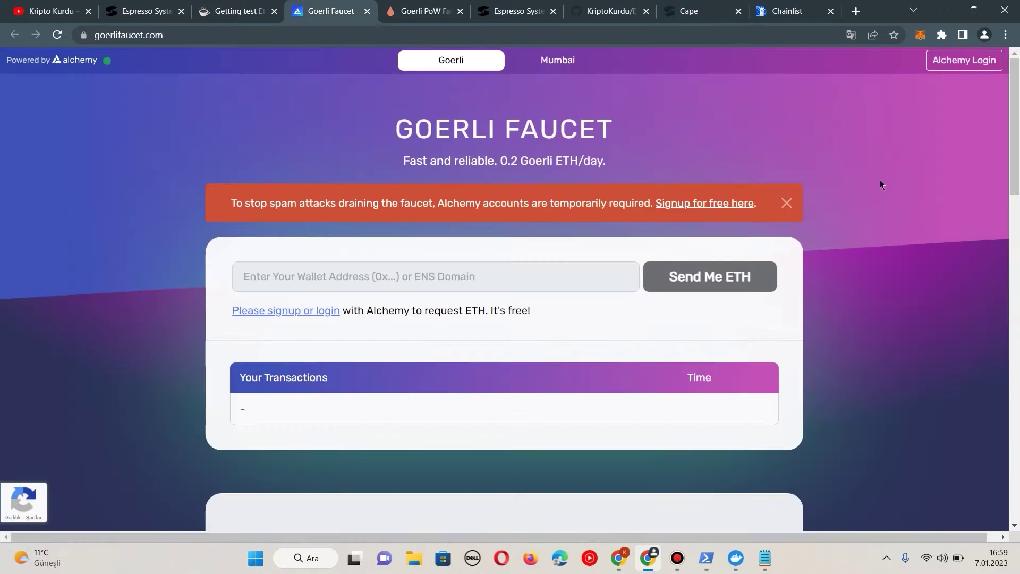
# Step: Log in with Alchemy, paste the MetaMask address and request Goerli ETH
pyautogui.click(971, 61)
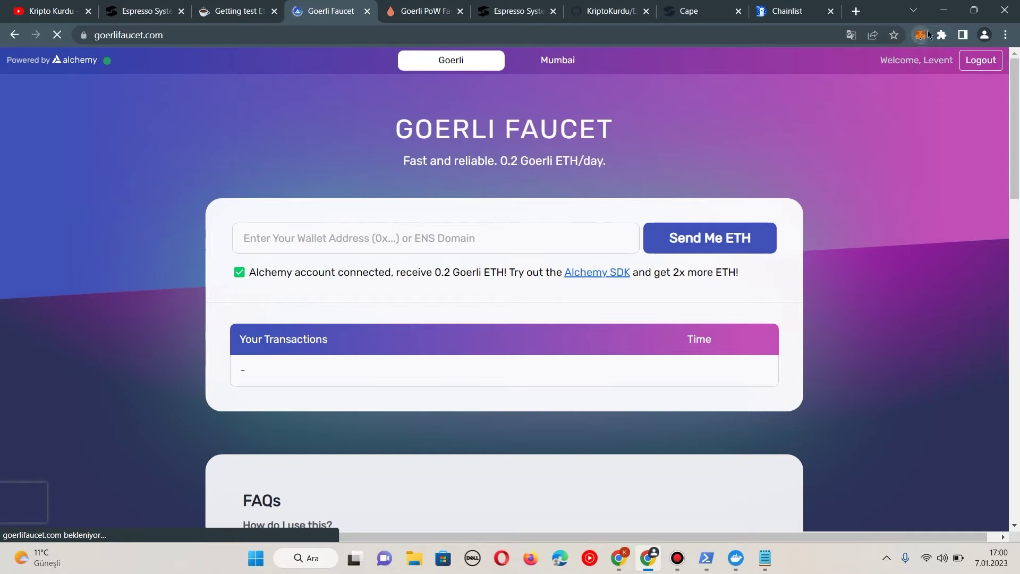
pyautogui.click(921, 36)
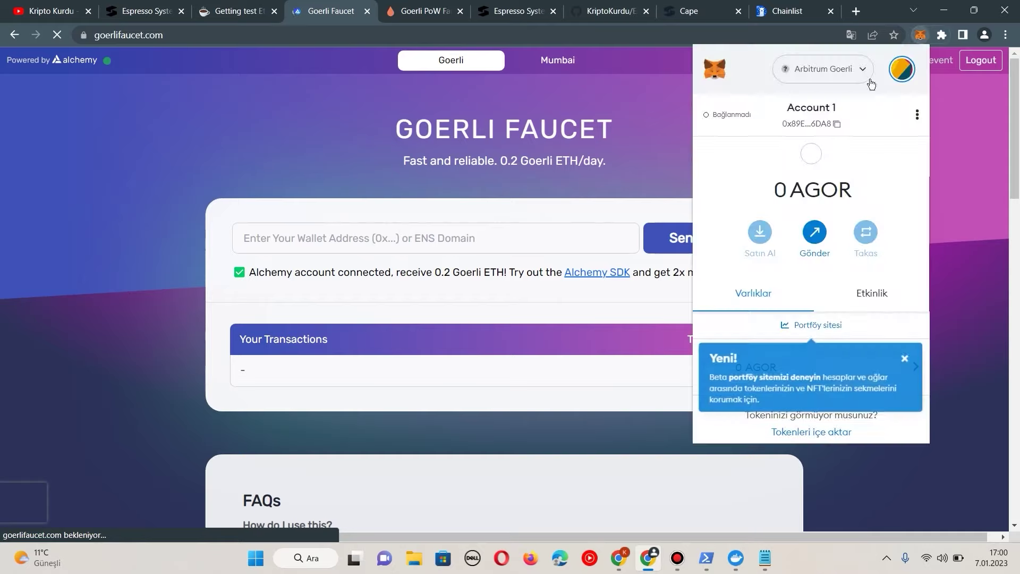
pyautogui.click(834, 123)
pyautogui.click(388, 243)
pyautogui.rightClick(388, 243)
pyautogui.click(437, 340)
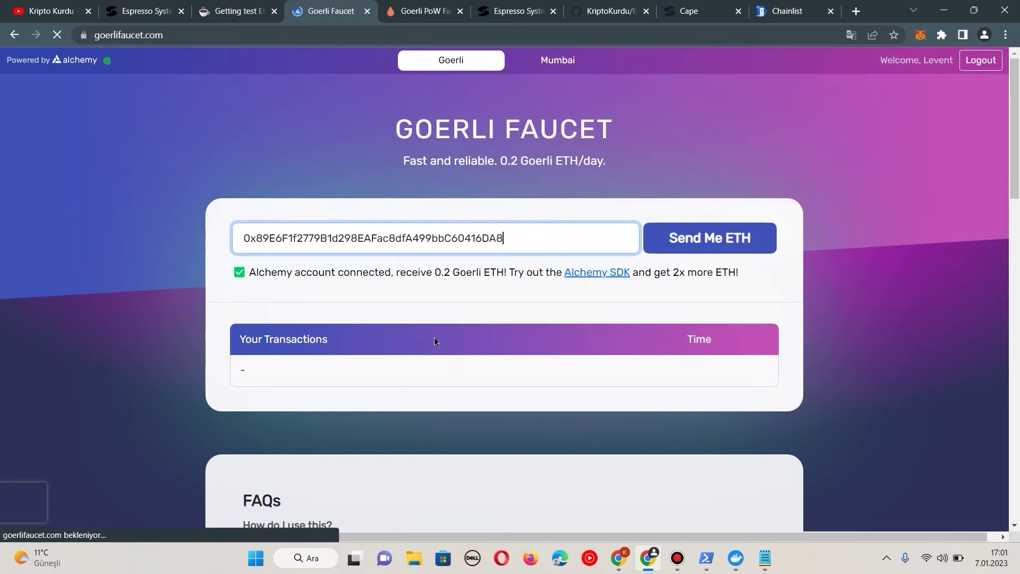
pyautogui.click(717, 245)
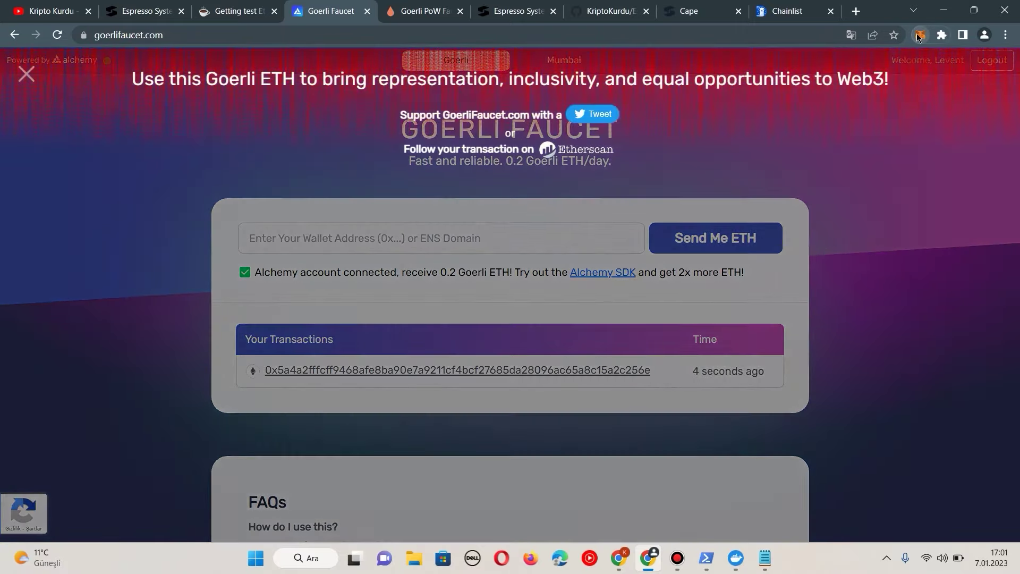
# Step: Confirm 0.2 GoerliETH arrived on the Goerli test network, then close the faucet page
pyautogui.click(920, 35)
pyautogui.click(850, 69)
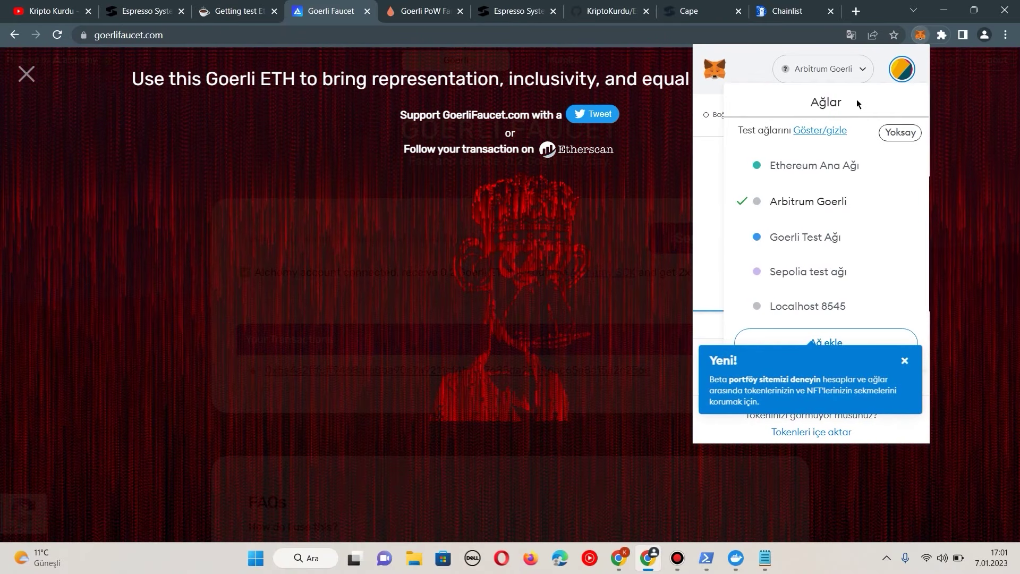
pyautogui.click(830, 237)
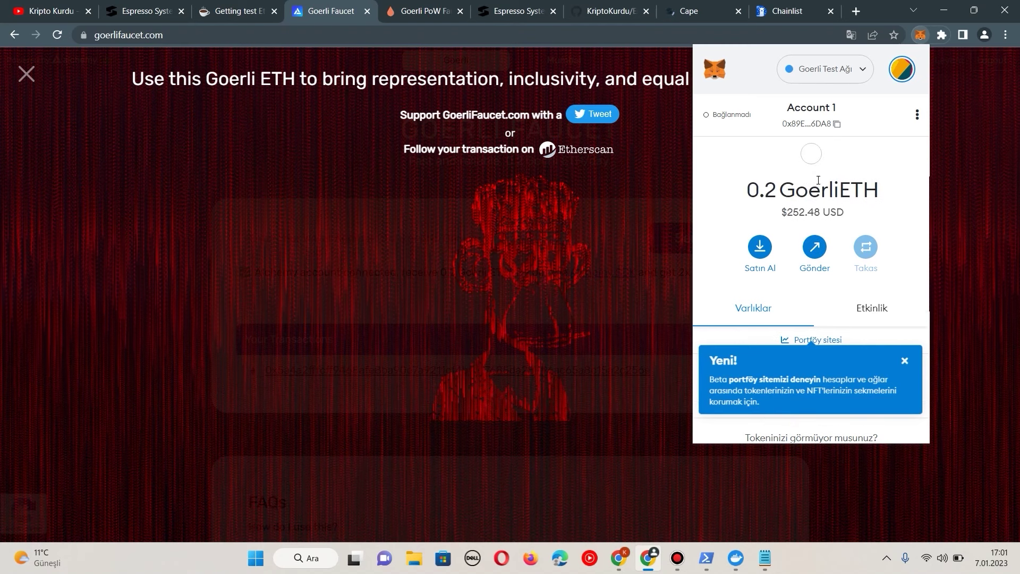
pyautogui.moveTo(741, 190); pyautogui.dragTo(858, 183)
pyautogui.click(573, 229)
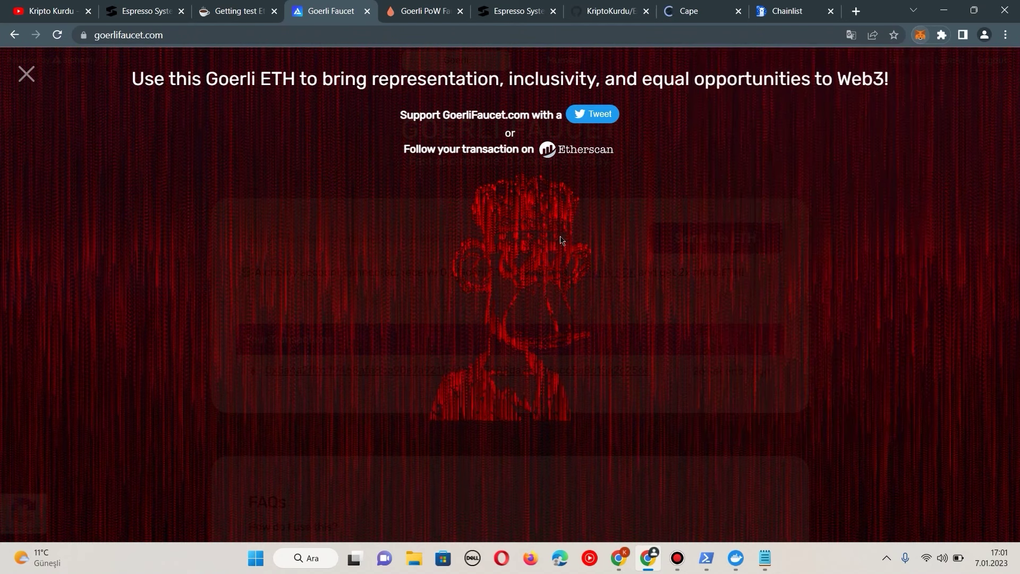
pyautogui.click(369, 12)
# Step: Connect MetaMask to the Arbitrum Bridge after checking the Goerli ETH balance
pyautogui.click(369, 12)
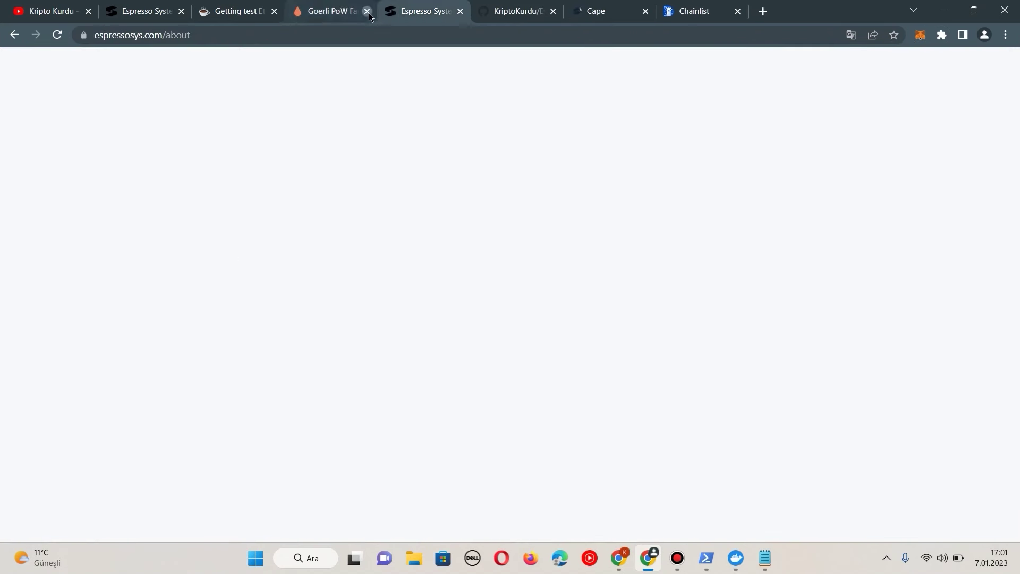
pyautogui.click(919, 35)
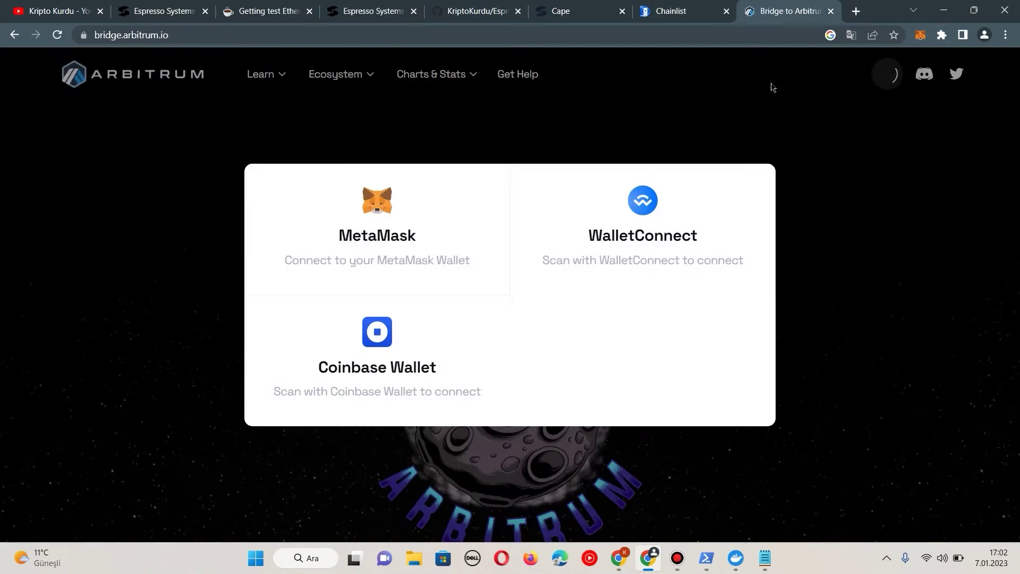
pyautogui.click(360, 237)
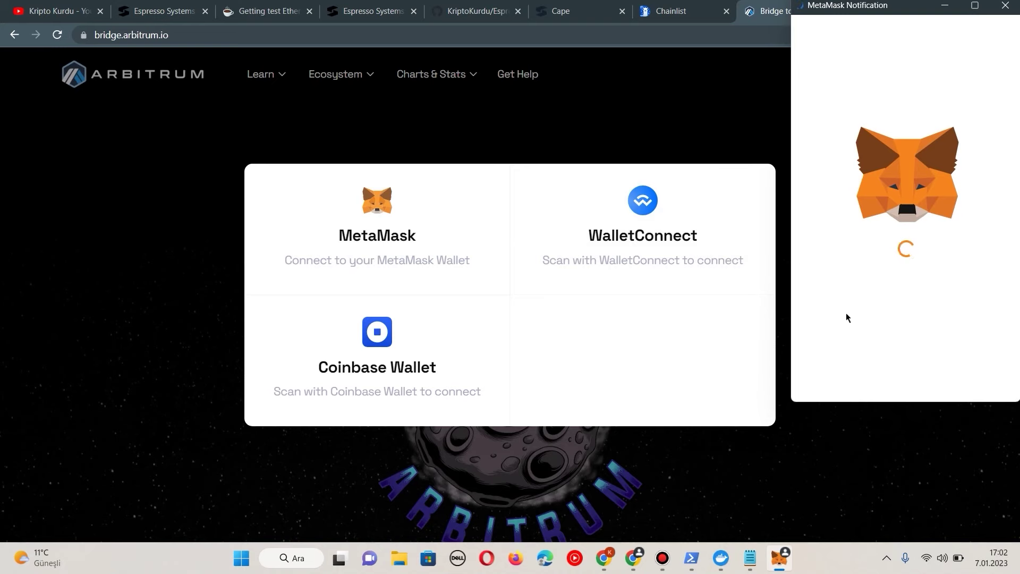
pyautogui.click(981, 388)
pyautogui.click(980, 379)
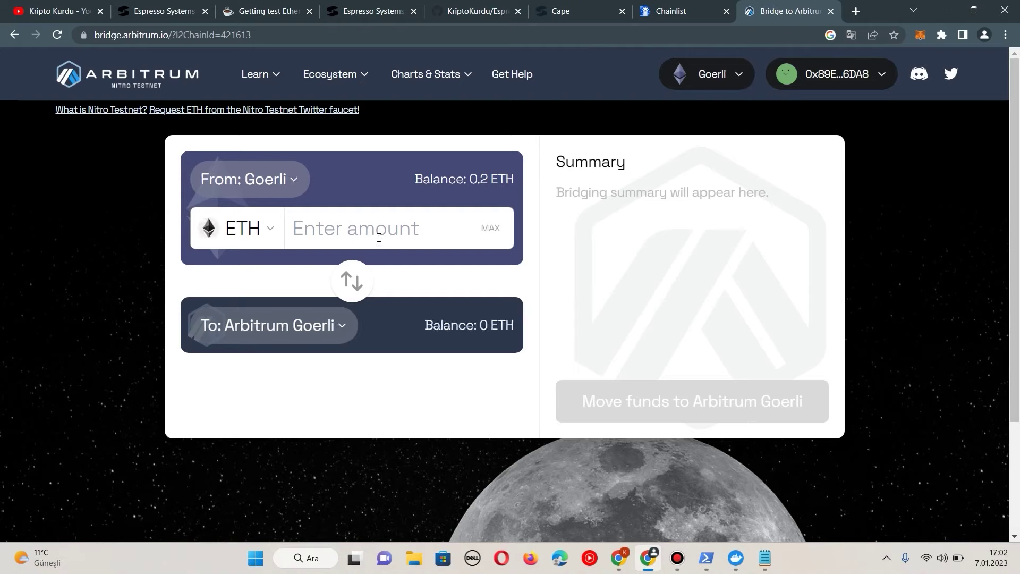
# Step: Bridge 0.15 ETH to Arbitrum Goerli and approve the transaction in MetaMask
pyautogui.write('0.15')
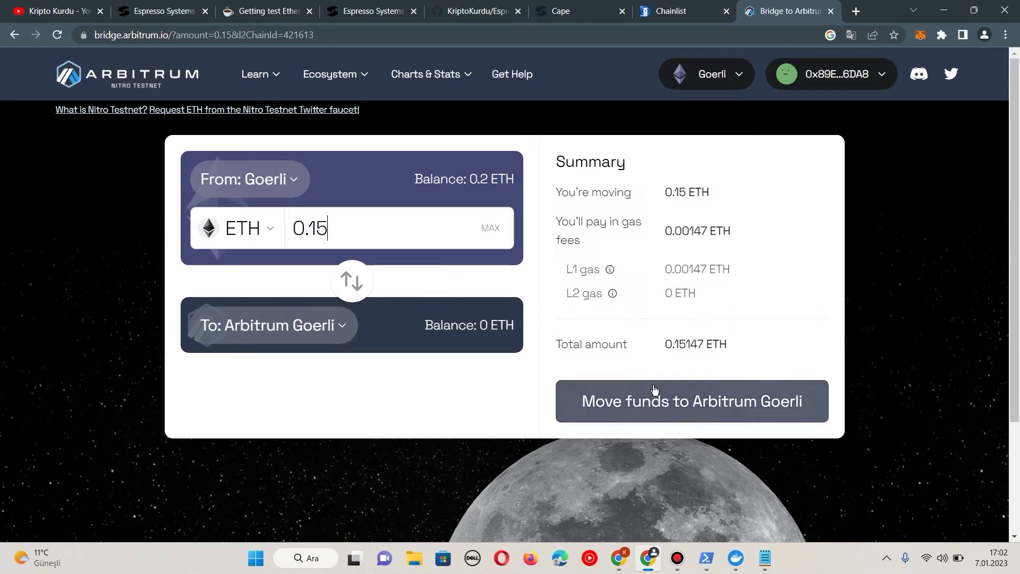
pyautogui.click(718, 404)
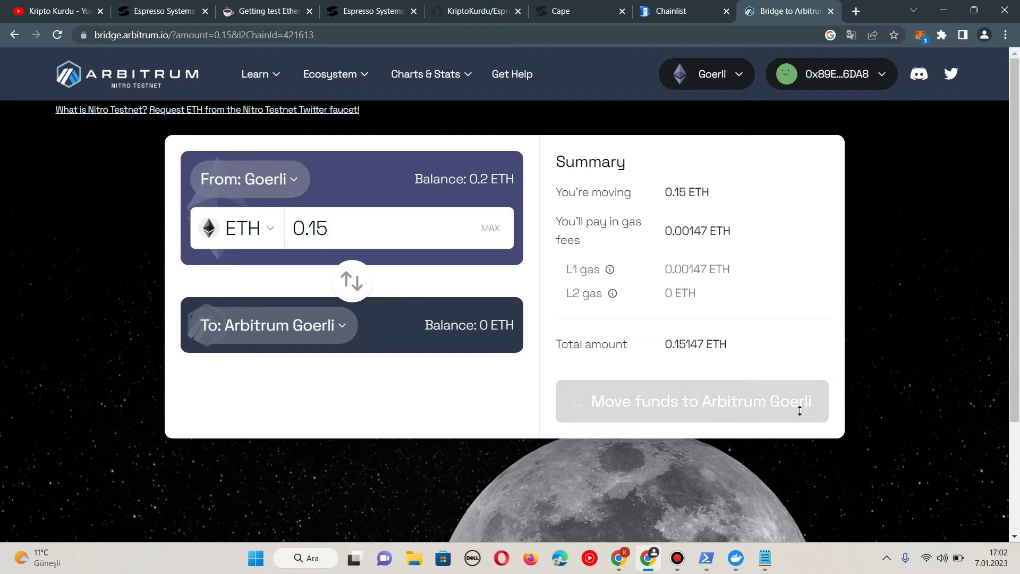
pyautogui.scroll(-5, 897, 313)
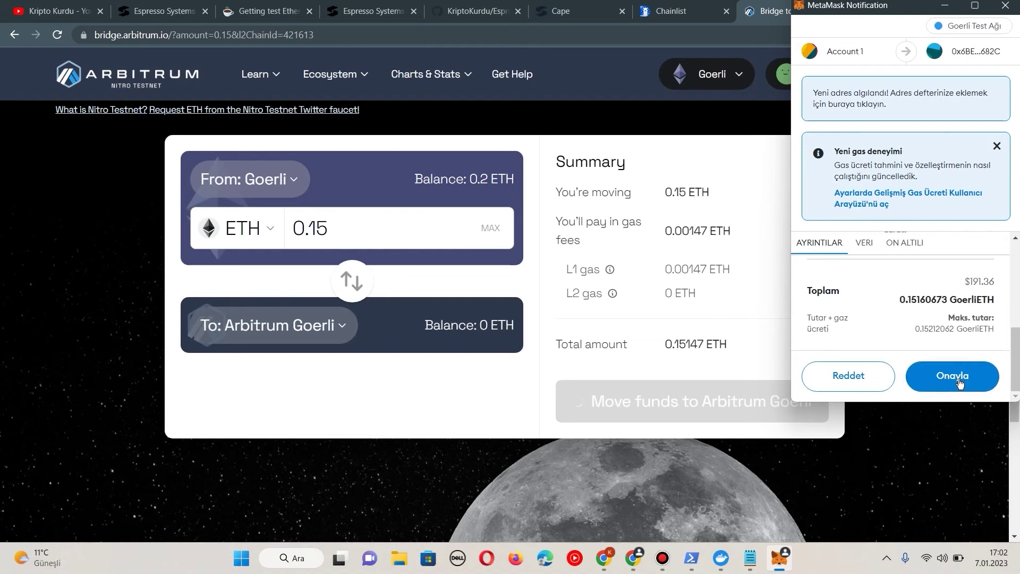
pyautogui.click(959, 374)
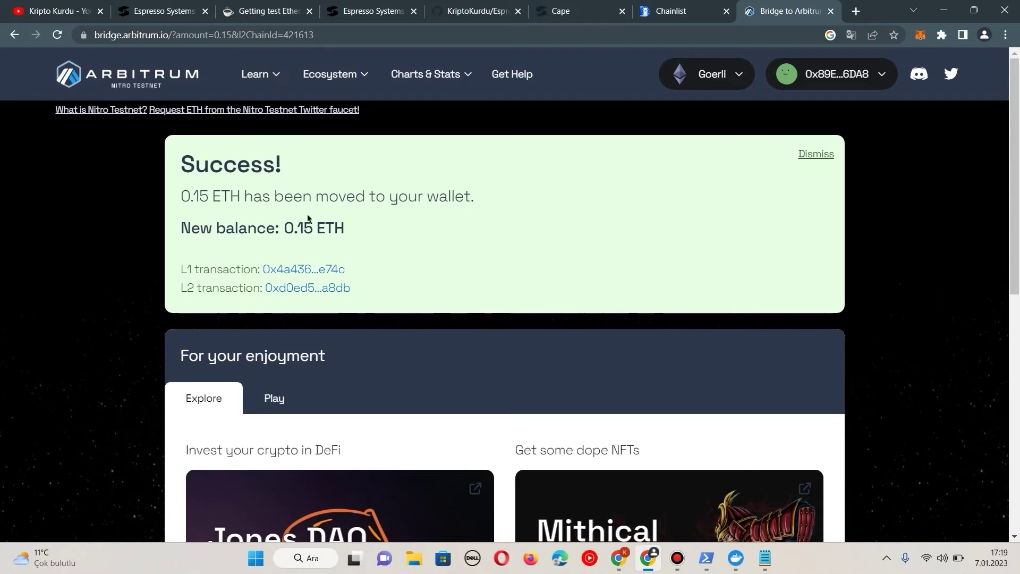
# Step: Open the test ERC-20 token guide and switch MetaMask to the Arbitrum Goerli network
pyautogui.click(564, 11)
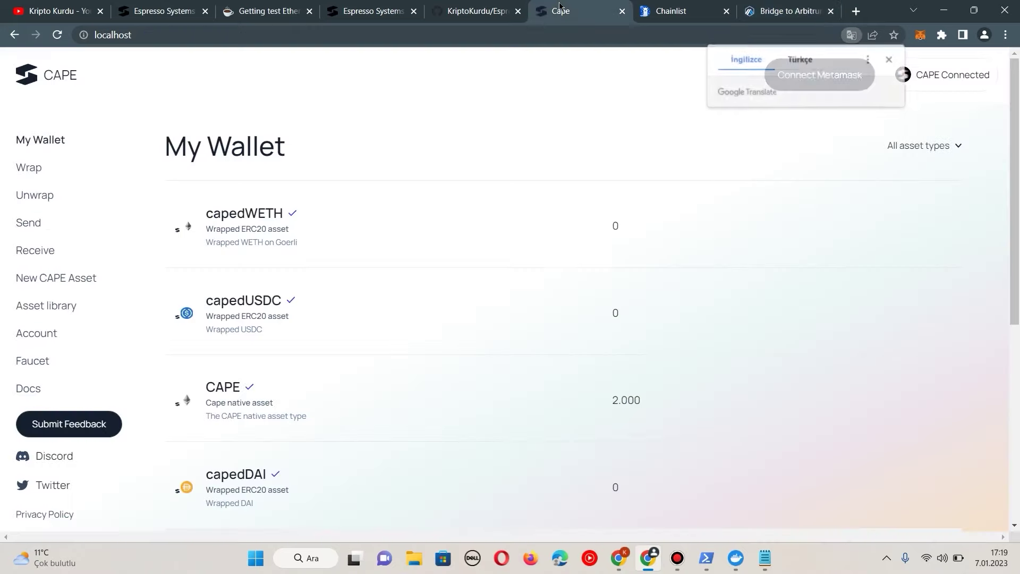
pyautogui.scroll(-3, 645, 157)
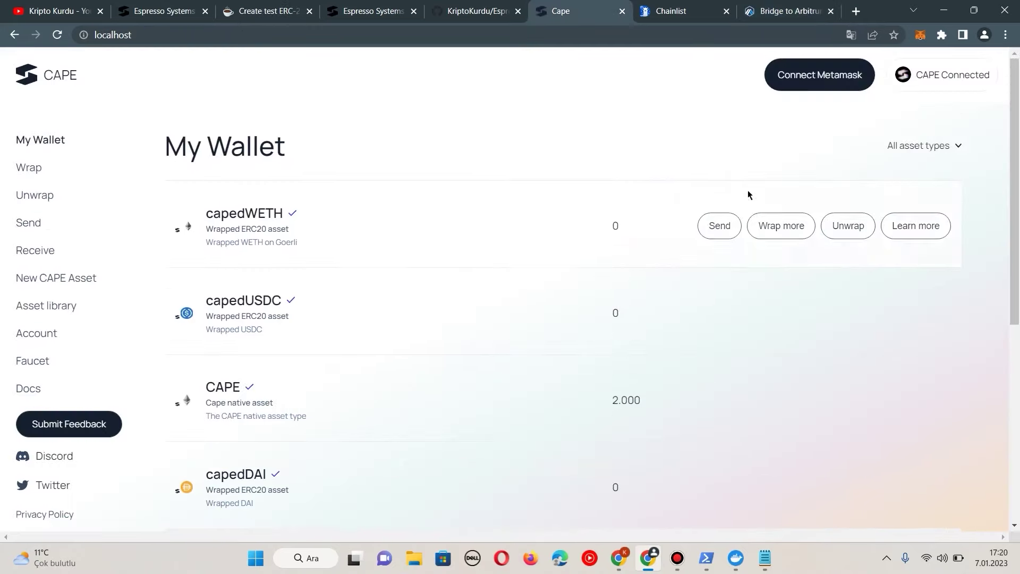
pyautogui.click(268, 11)
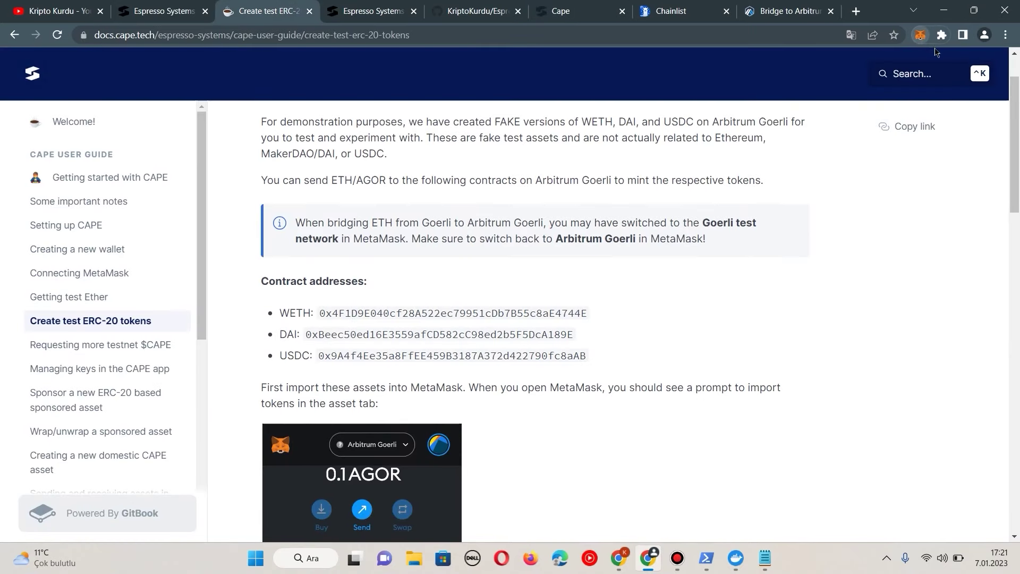
pyautogui.click(922, 44)
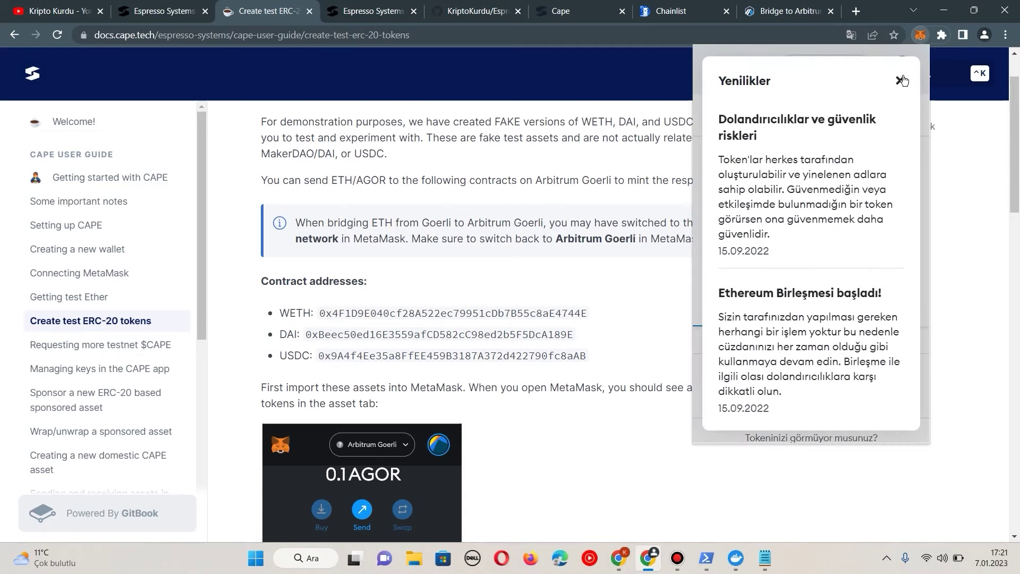
pyautogui.click(902, 80)
pyautogui.click(842, 74)
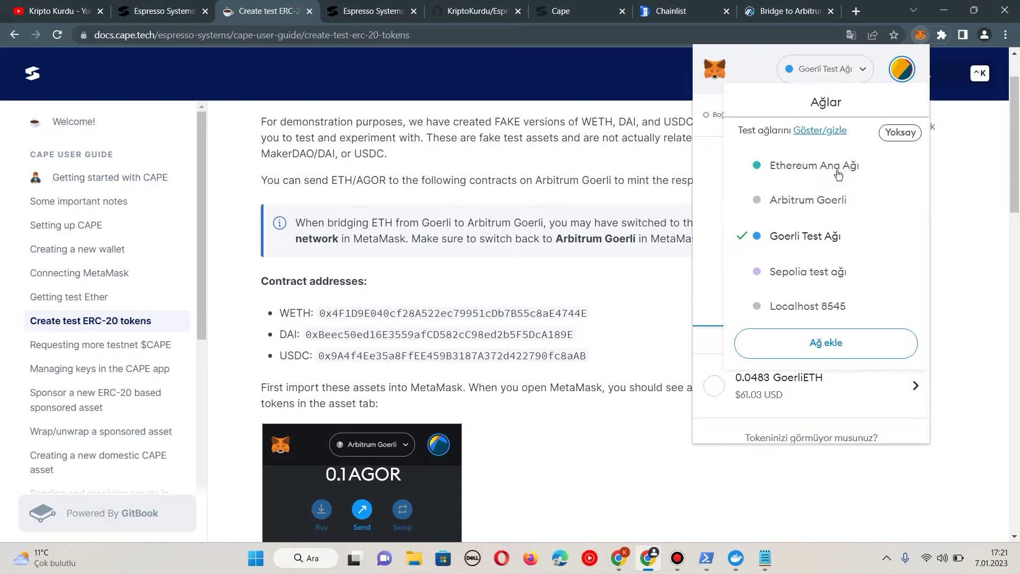
pyautogui.click(815, 199)
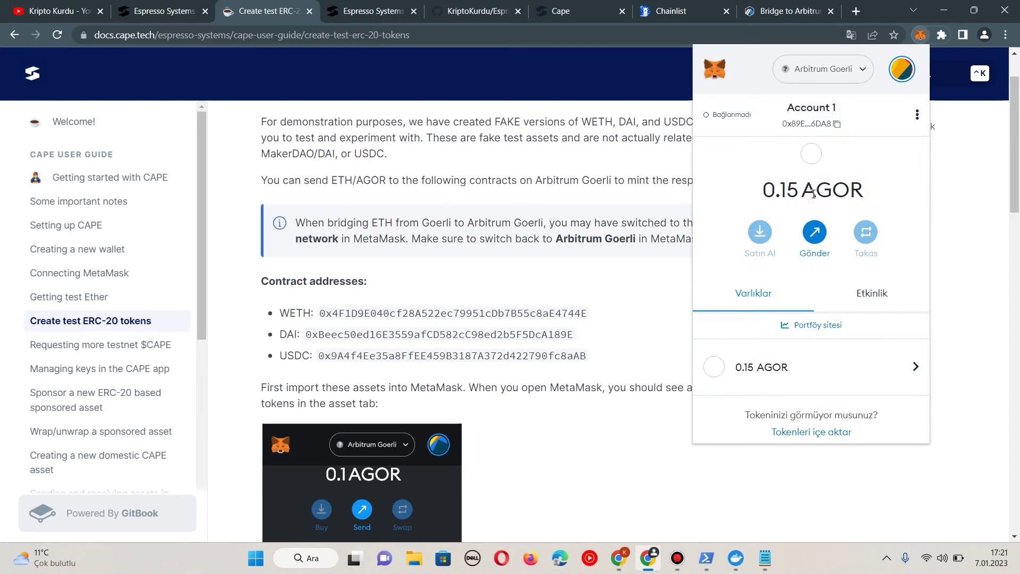
# Step: Import the WETH test token into MetaMask using its contract address from the docs
pyautogui.doubleClick(441, 315)
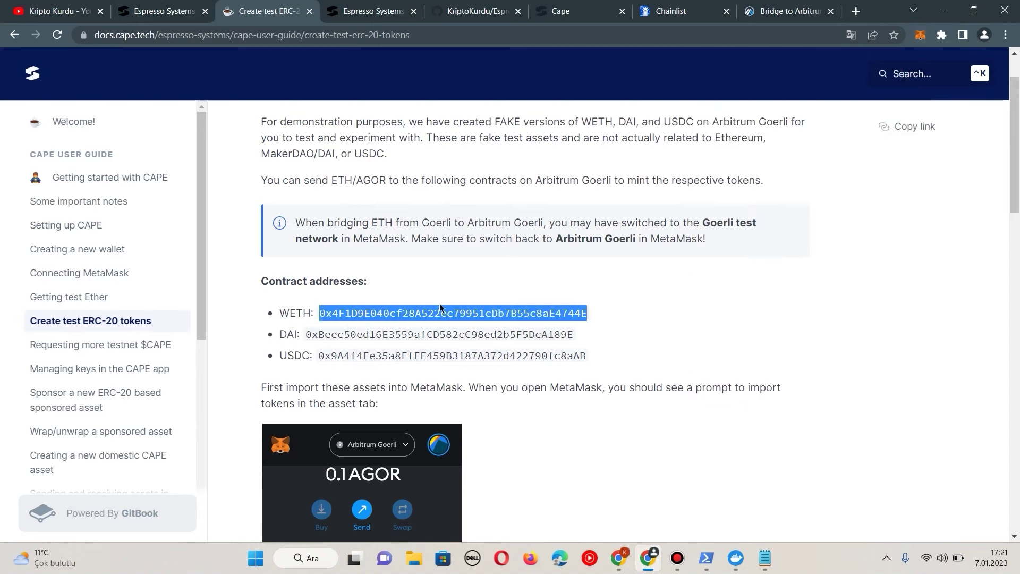
pyautogui.rightClick(440, 310)
pyautogui.click(456, 319)
pyautogui.hotkey('alt', 'shift', 'm')
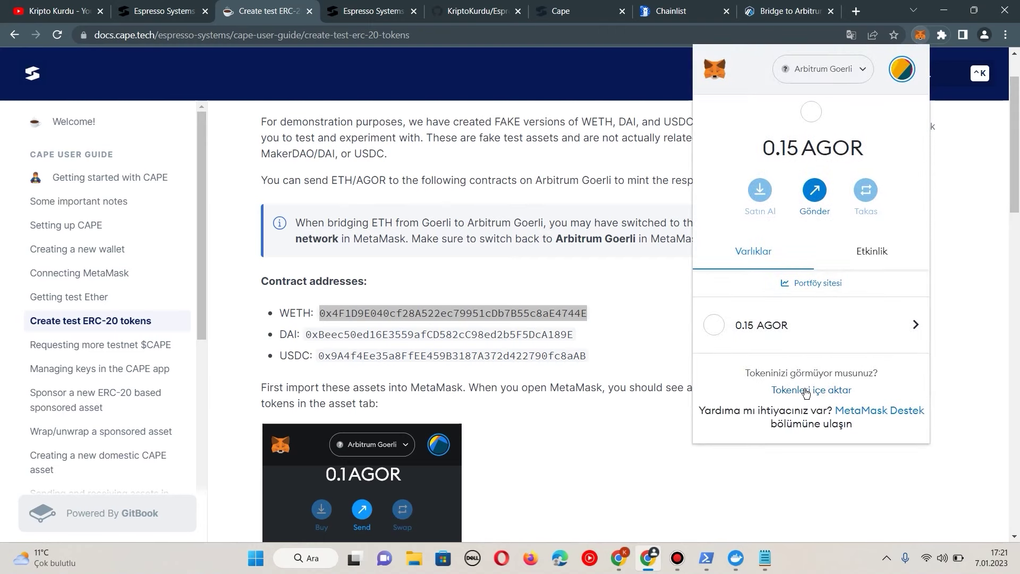
pyautogui.click(788, 392)
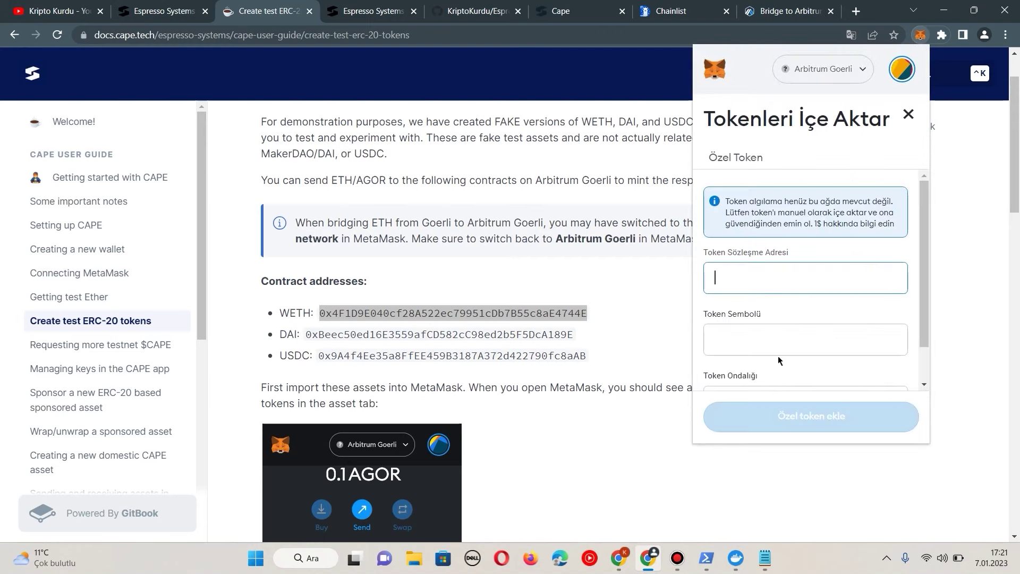
pyautogui.rightClick(752, 281)
pyautogui.click(791, 389)
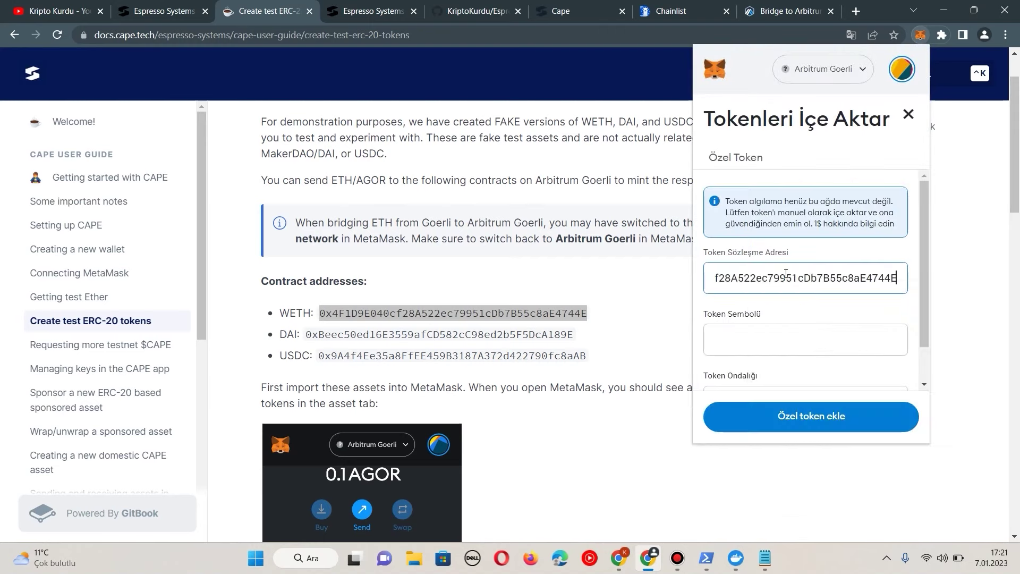
pyautogui.click(805, 303)
pyautogui.scroll(-1, 808, 301)
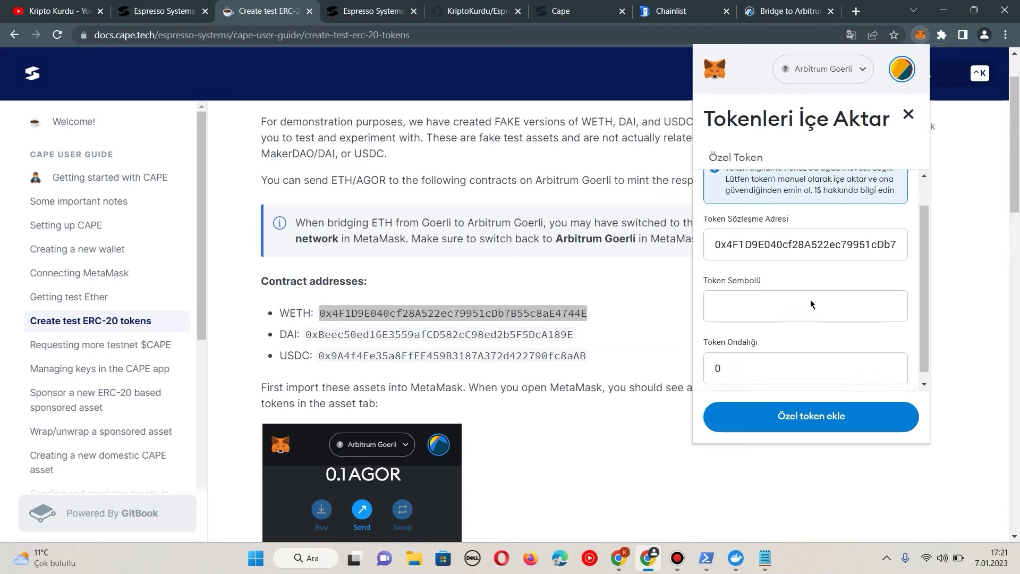
pyautogui.click(813, 414)
pyautogui.click(877, 405)
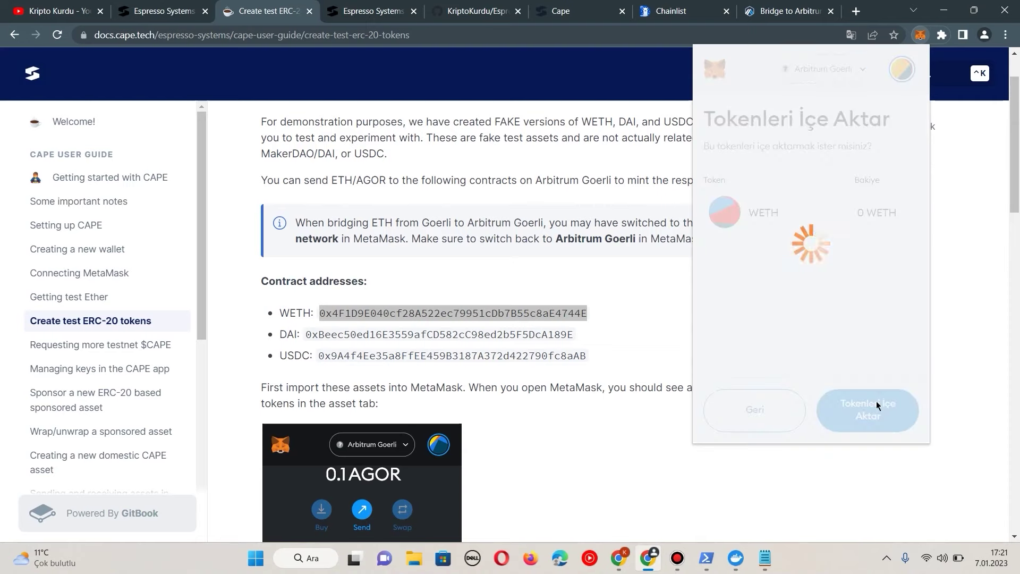
pyautogui.click(727, 120)
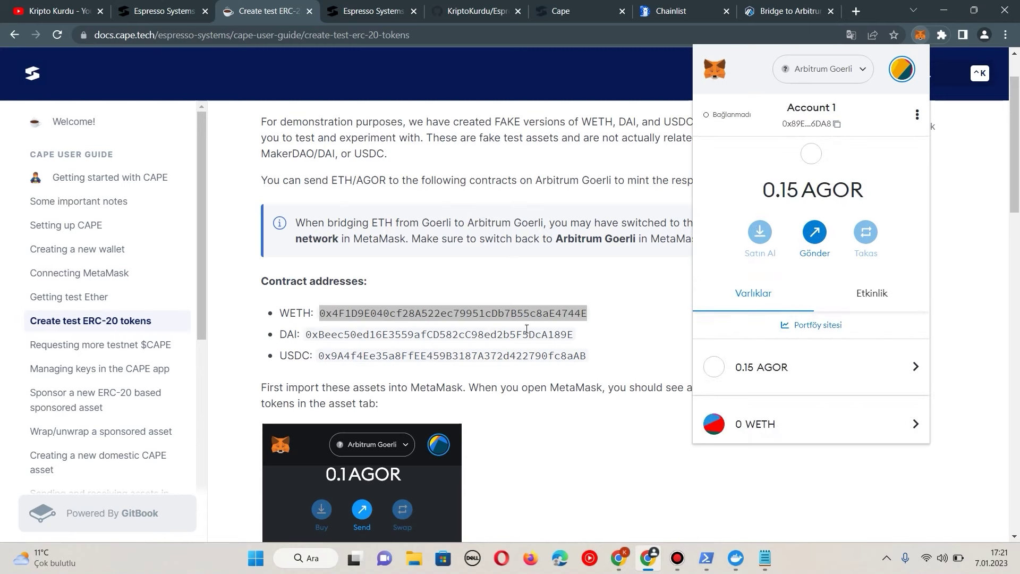
# Step: Import the DAI test token into MetaMask using its contract address from the docs
pyautogui.doubleClick(525, 334)
pyautogui.rightClick(523, 334)
pyautogui.click(552, 346)
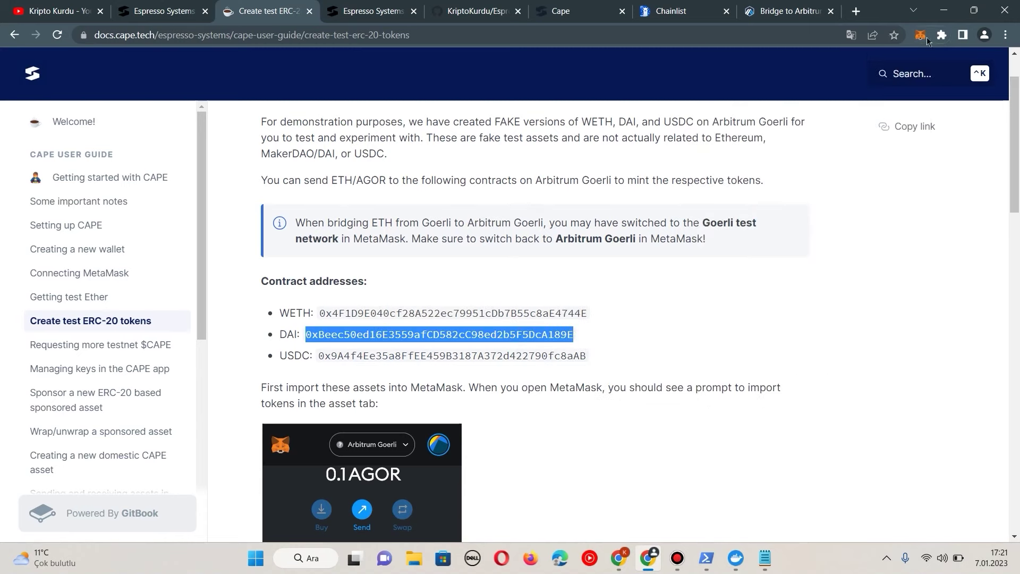
pyautogui.click(921, 35)
pyautogui.scroll(-1, 821, 393)
pyautogui.click(818, 391)
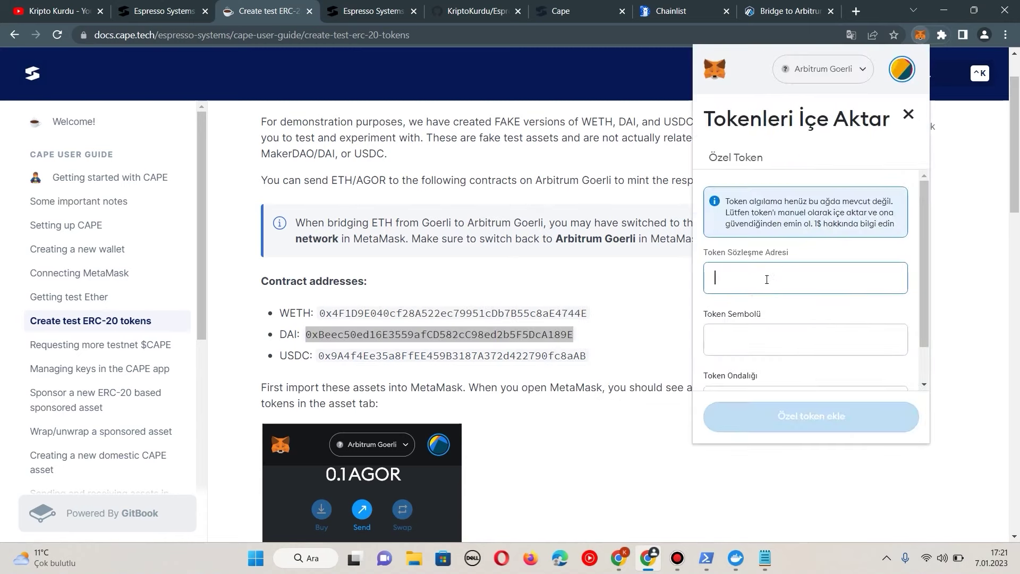
pyautogui.rightClick(768, 281)
pyautogui.click(814, 387)
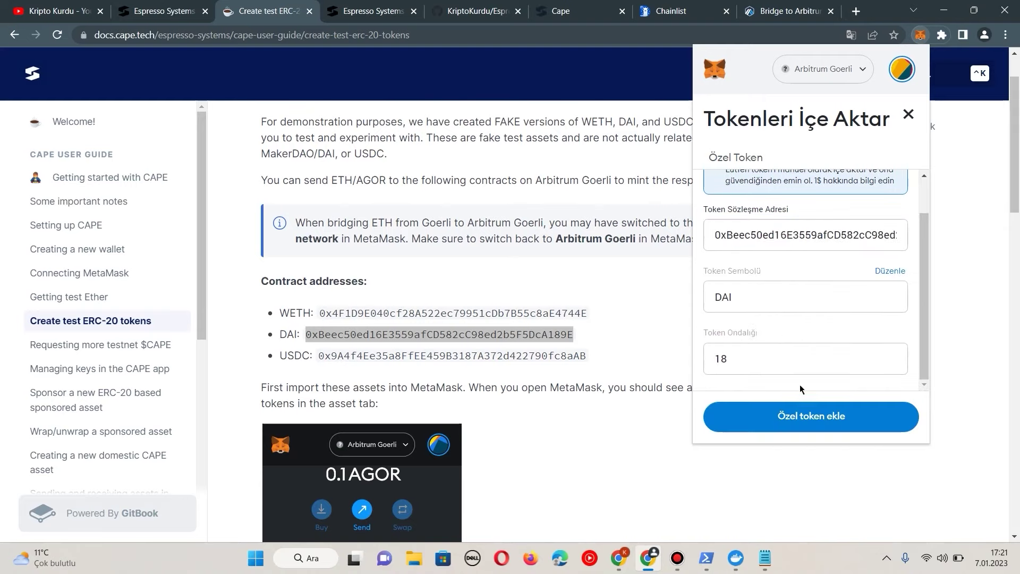
pyautogui.click(802, 417)
pyautogui.click(860, 412)
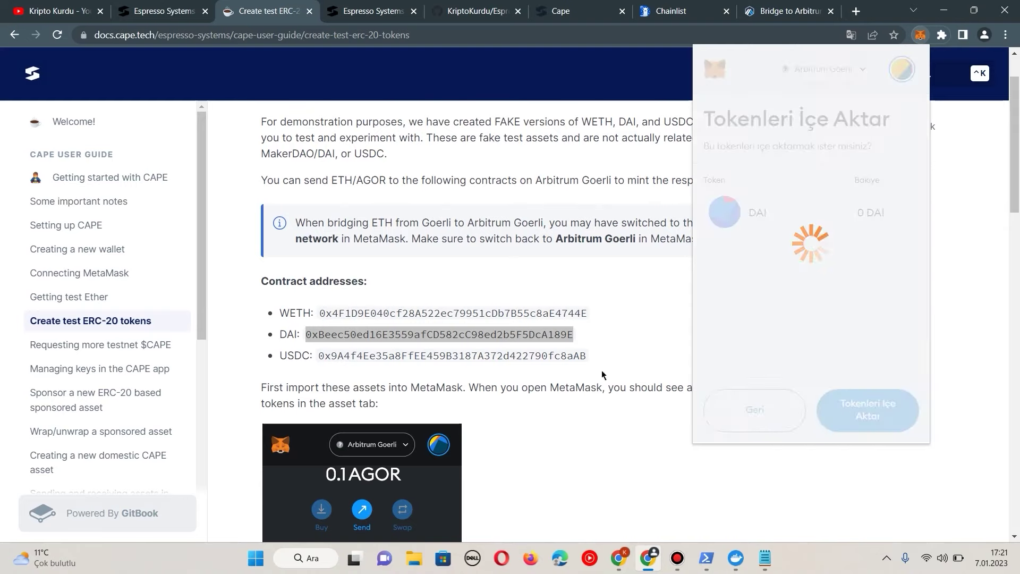
# Step: Import the USDC test token into MetaMask using its contract address, then return to CAPE Wallet
pyautogui.doubleClick(516, 356)
pyautogui.rightClick(516, 358)
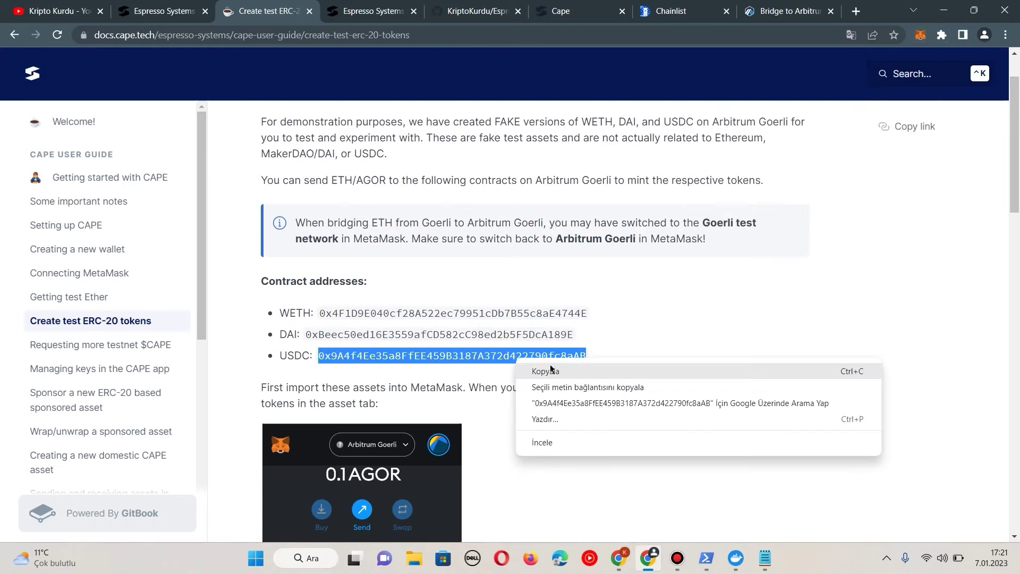
pyautogui.click(550, 366)
pyautogui.click(920, 35)
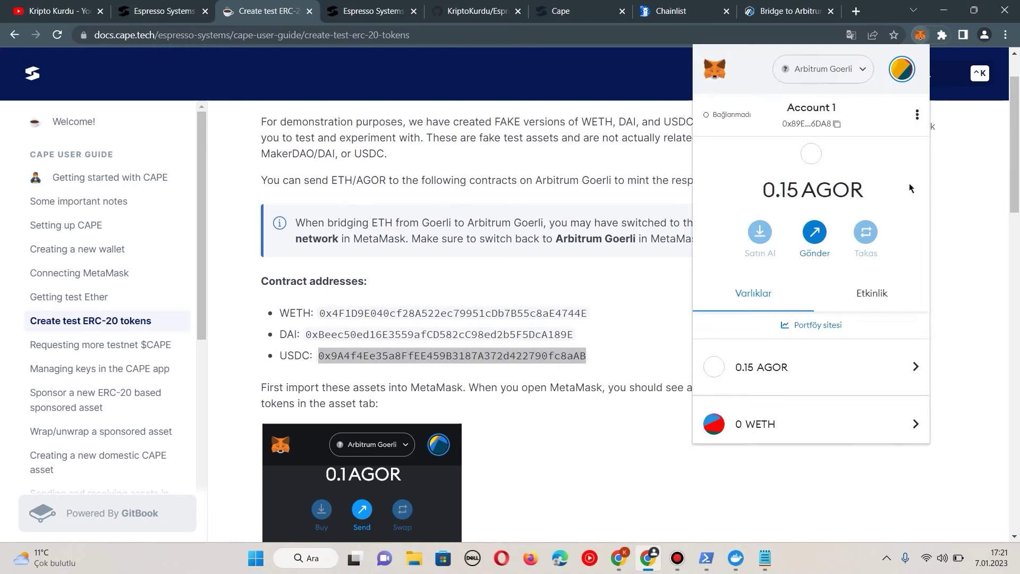
pyautogui.scroll(-3, 850, 346)
pyautogui.click(819, 479)
pyautogui.rightClick(760, 277)
pyautogui.click(794, 386)
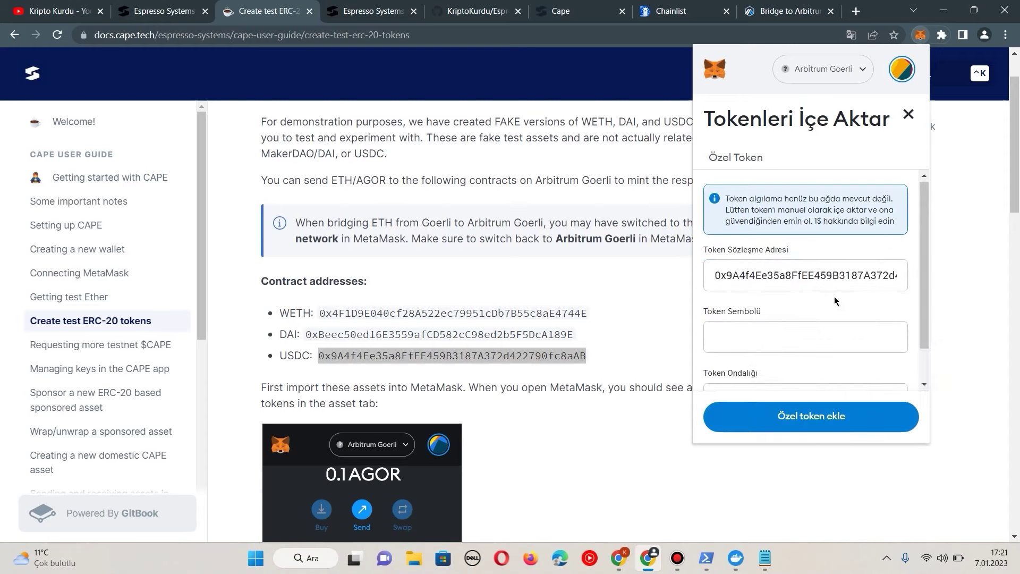
pyautogui.scroll(-1, 834, 296)
pyautogui.click(831, 417)
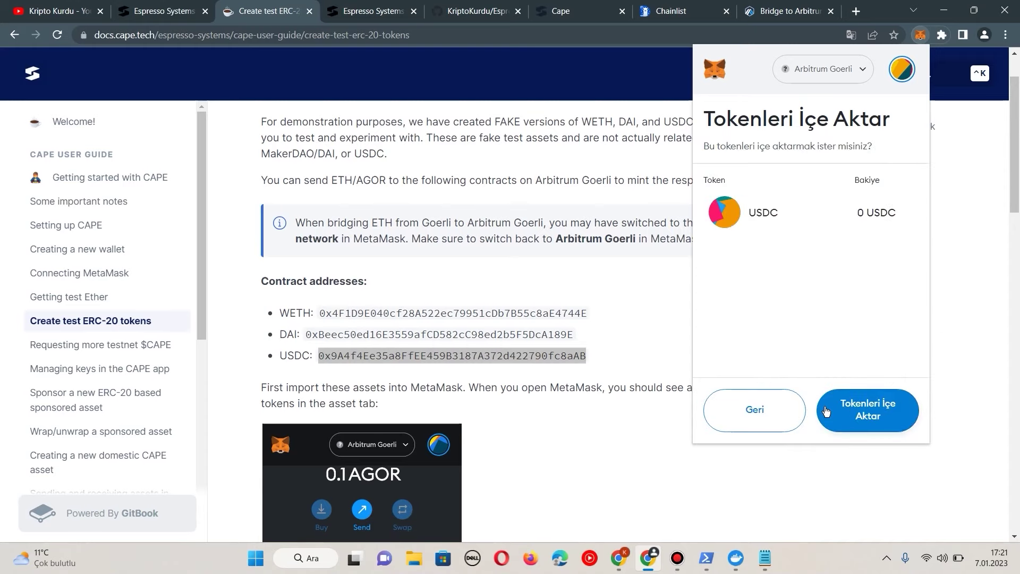
pyautogui.click(875, 420)
pyautogui.click(670, 269)
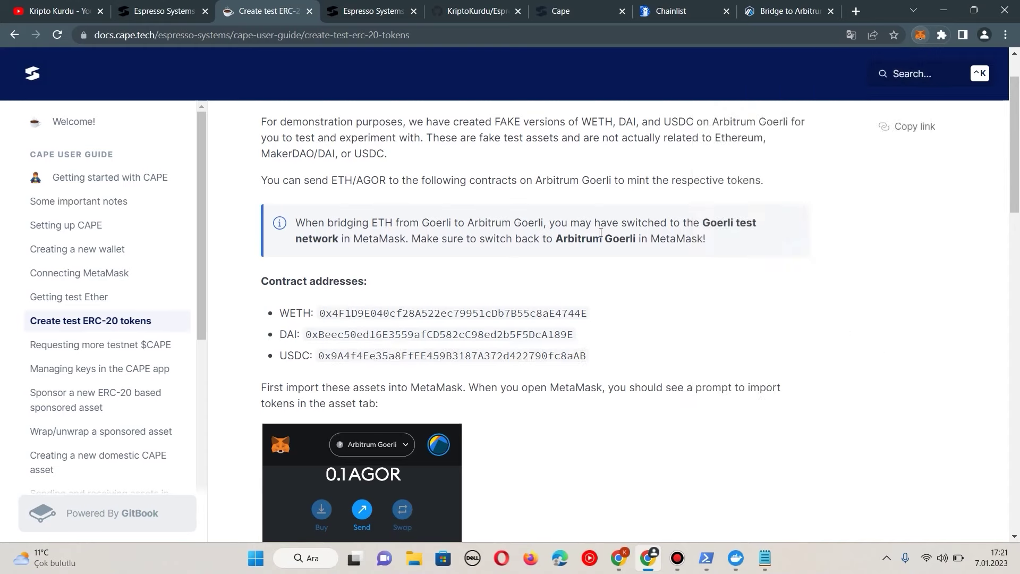
pyautogui.click(559, 10)
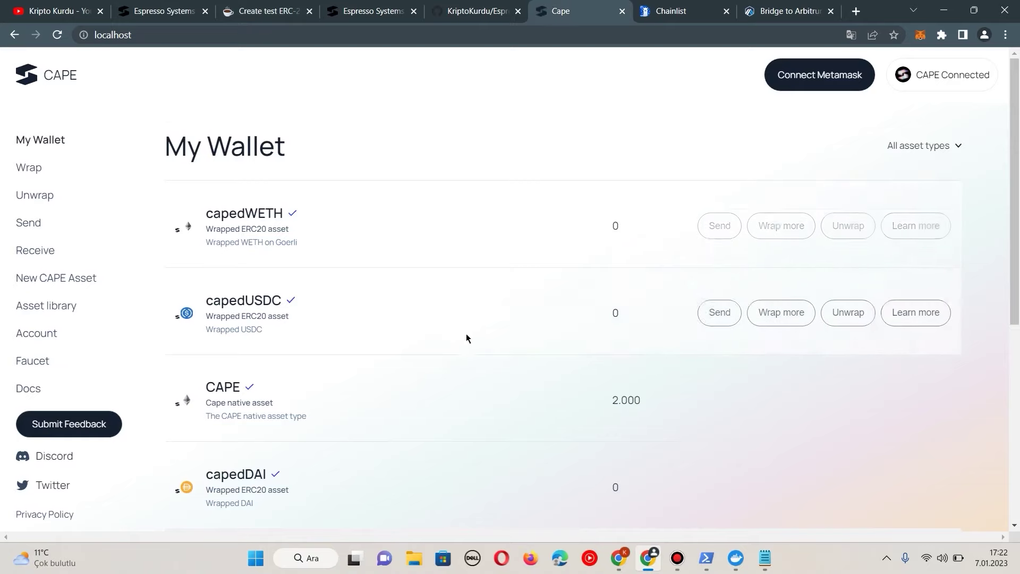
# Step: On the Account page, generate a new viewing key and a new freezing key
pyautogui.click(42, 333)
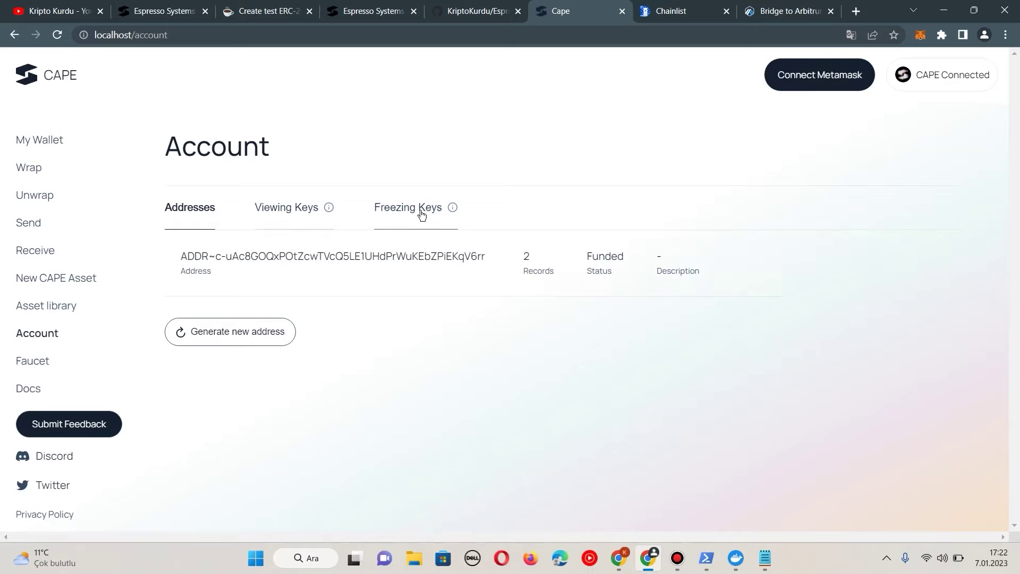
pyautogui.click(295, 209)
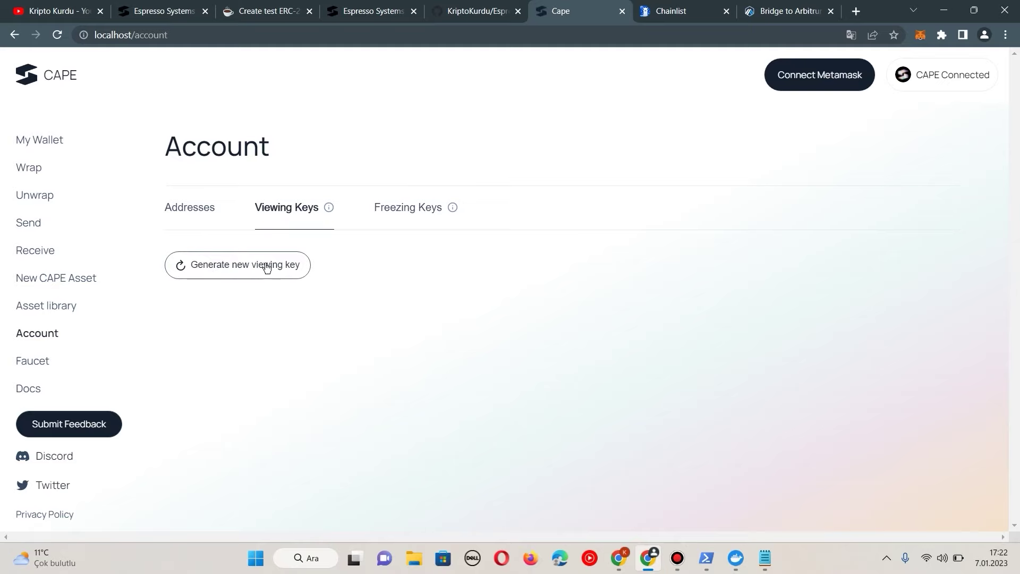
pyautogui.click(250, 272)
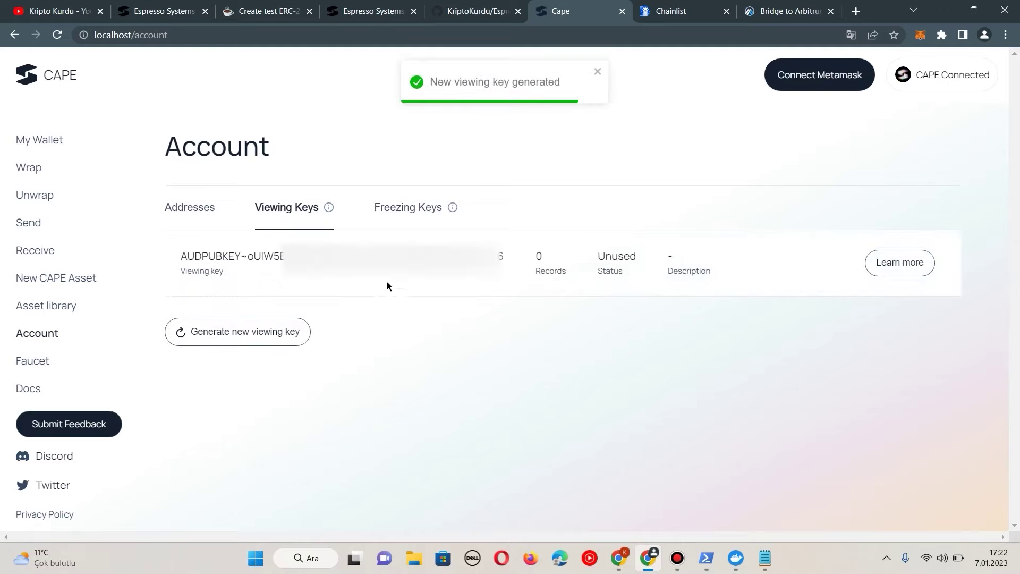
pyautogui.click(408, 212)
pyautogui.click(256, 272)
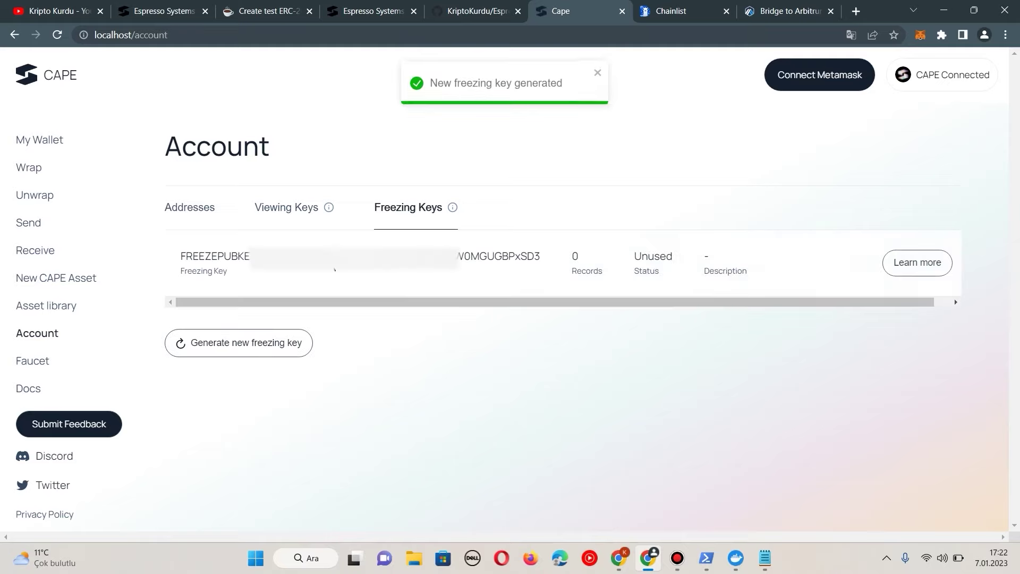
# Step: Copy the full new viewing key from the Viewing Keys list
pyautogui.click(290, 210)
pyautogui.moveTo(181, 256); pyautogui.dragTo(504, 257)
pyautogui.rightClick(495, 264)
pyautogui.click(515, 272)
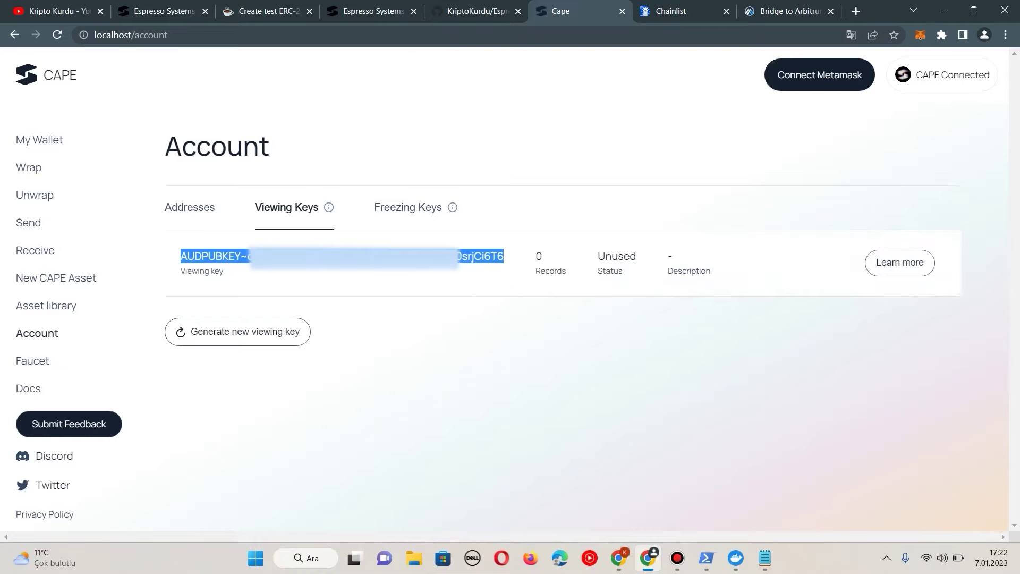
# Step: Paste the viewing key into capeTestnetKey.txt in Notepad
pyautogui.click(765, 558)
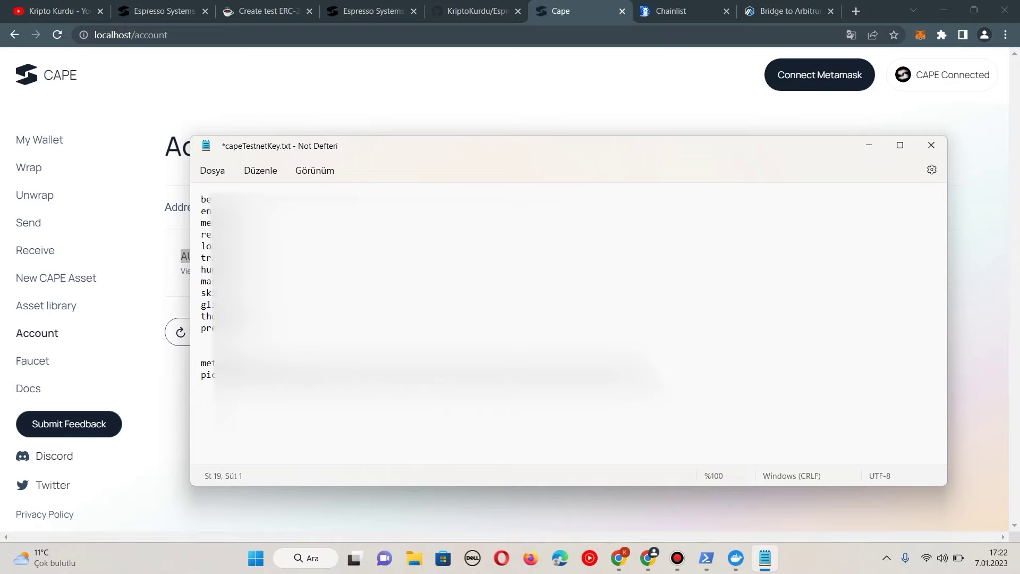
pyautogui.hotkey('ctrl', 'v')
pyautogui.click(145, 323)
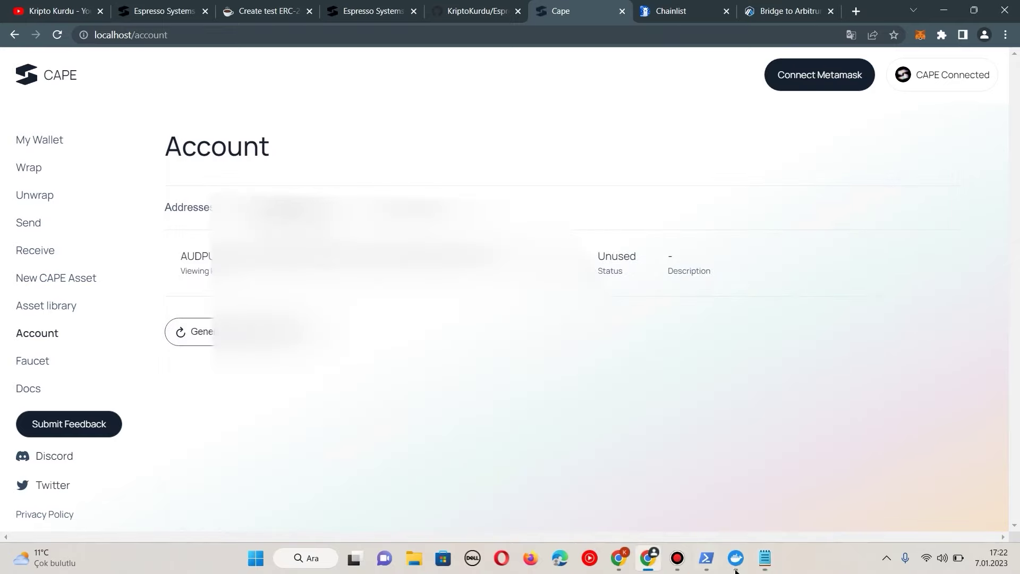
pyautogui.click(765, 558)
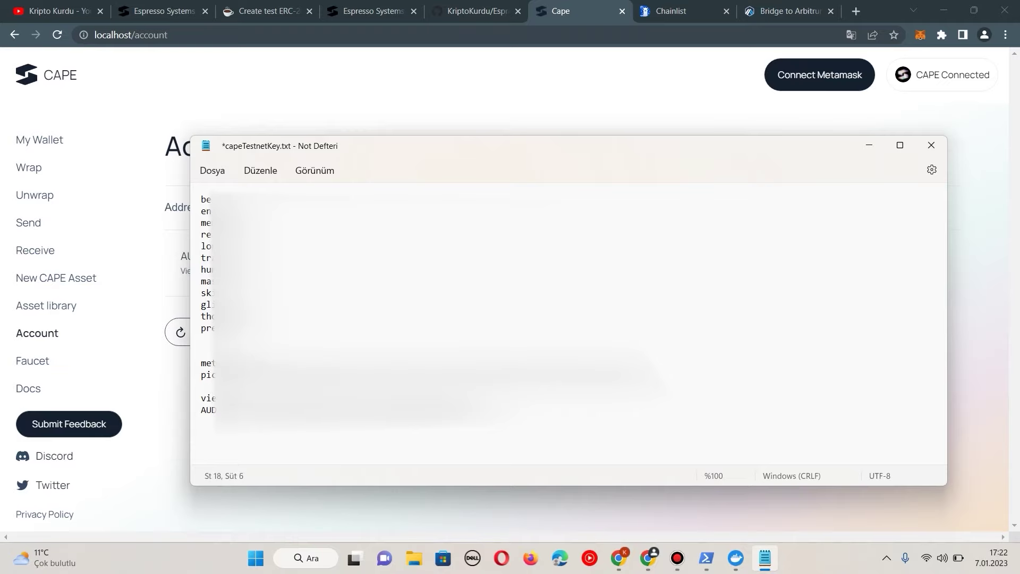
# Step: Copy the freezing key and paste it beneath a 'freezing' label in the notes
pyautogui.click(333, 498)
pyautogui.click(416, 208)
pyautogui.moveTo(180, 256); pyautogui.dragTo(518, 256)
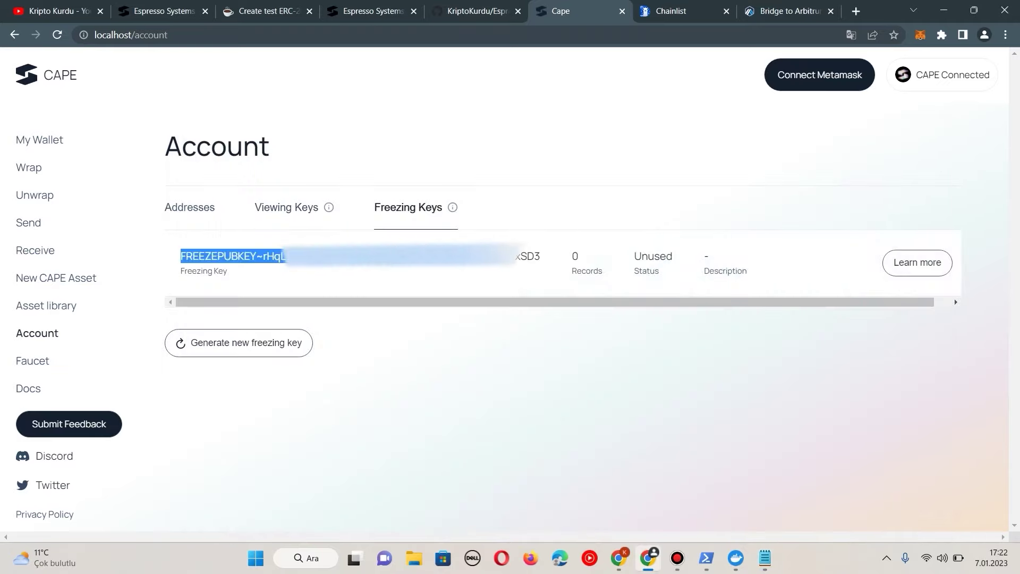
pyautogui.hotkey('alt', 'Tab')
pyautogui.write('fr')
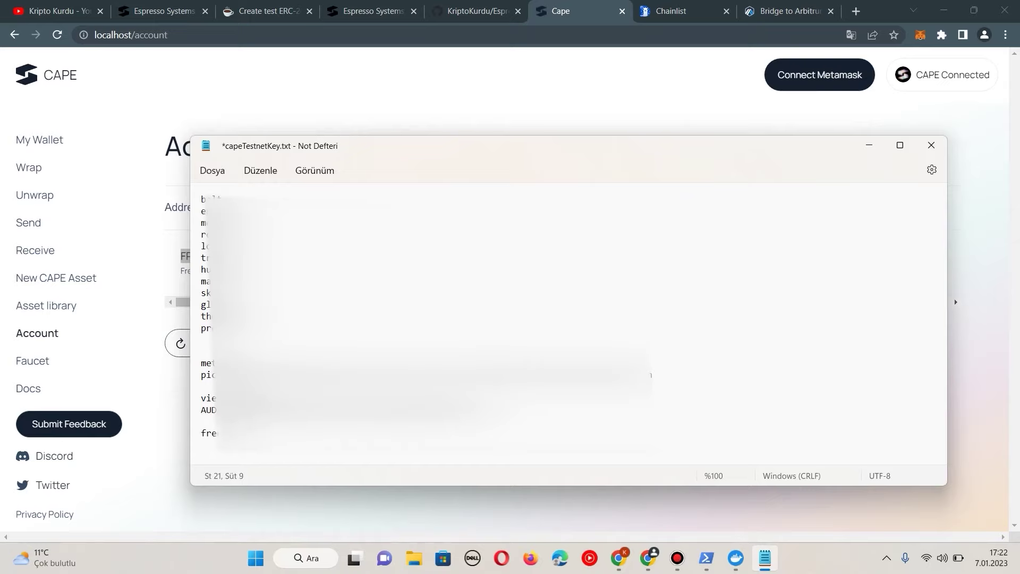
pyautogui.write('eezing')
pyautogui.press('Return')
pyautogui.hotkey('ctrl', 'v')
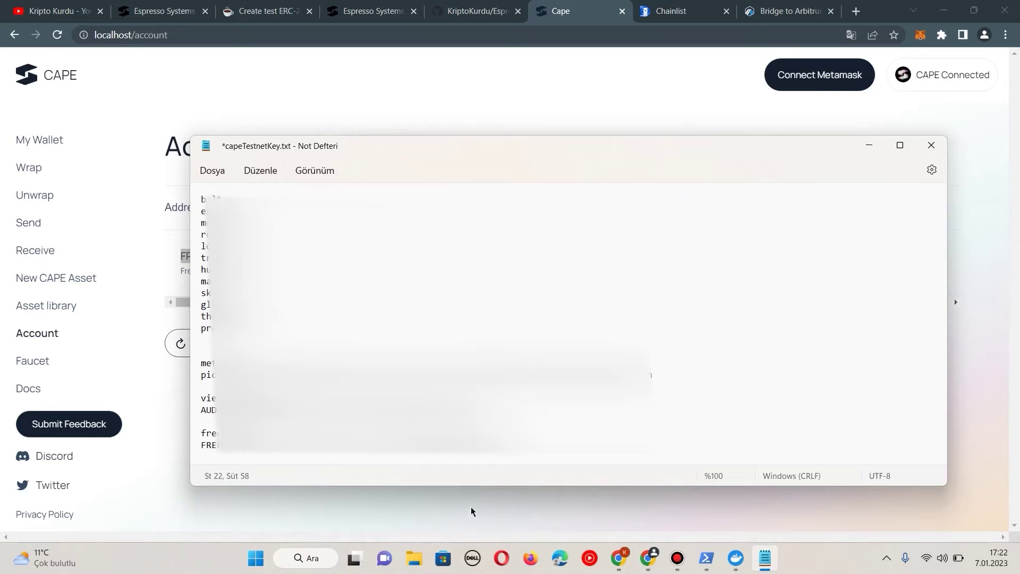
pyautogui.click(472, 509)
pyautogui.click(64, 280)
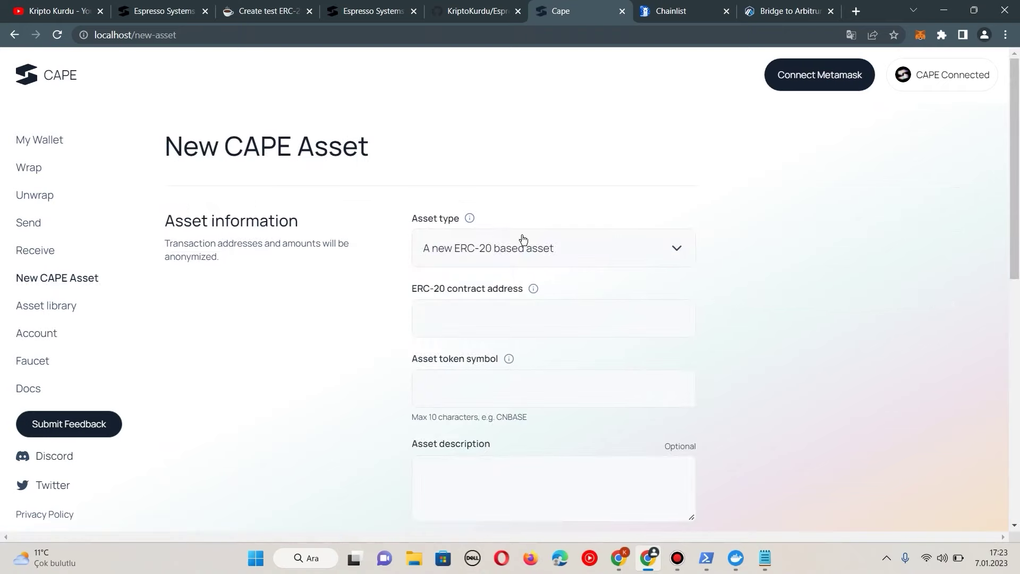
# Step: Copy the DAI contract address from the docs into the ERC-20 contract address field
pyautogui.click(548, 307)
pyautogui.click(276, 6)
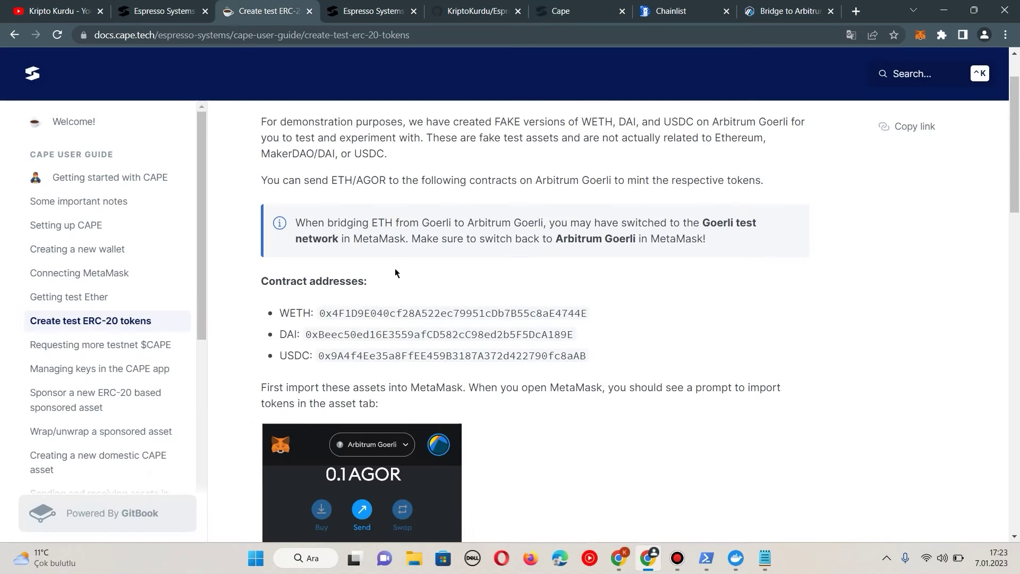
pyautogui.doubleClick(368, 332)
pyautogui.rightClick(411, 336)
pyautogui.click(433, 344)
pyautogui.click(561, 11)
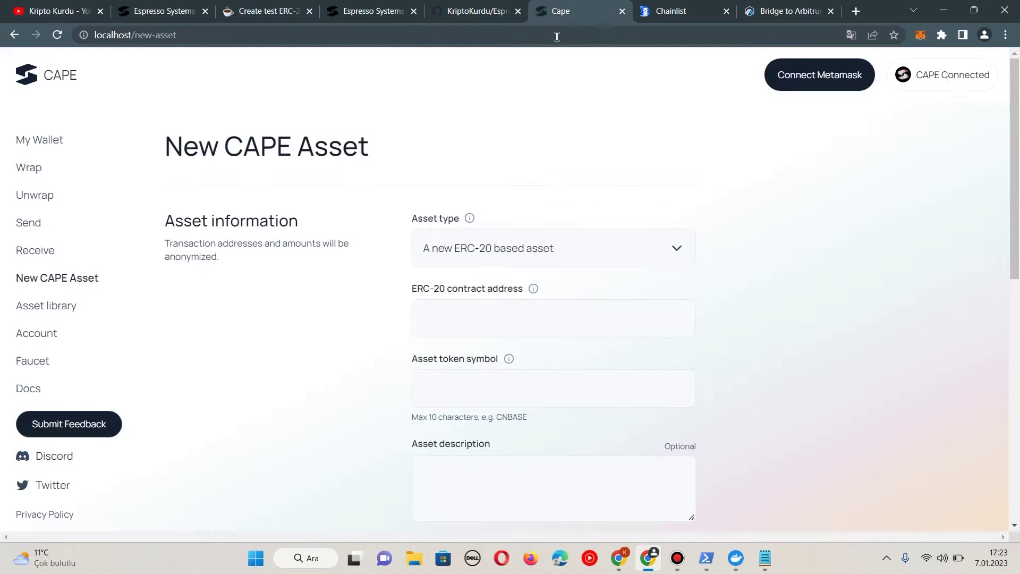
pyautogui.rightClick(452, 335)
pyautogui.click(486, 213)
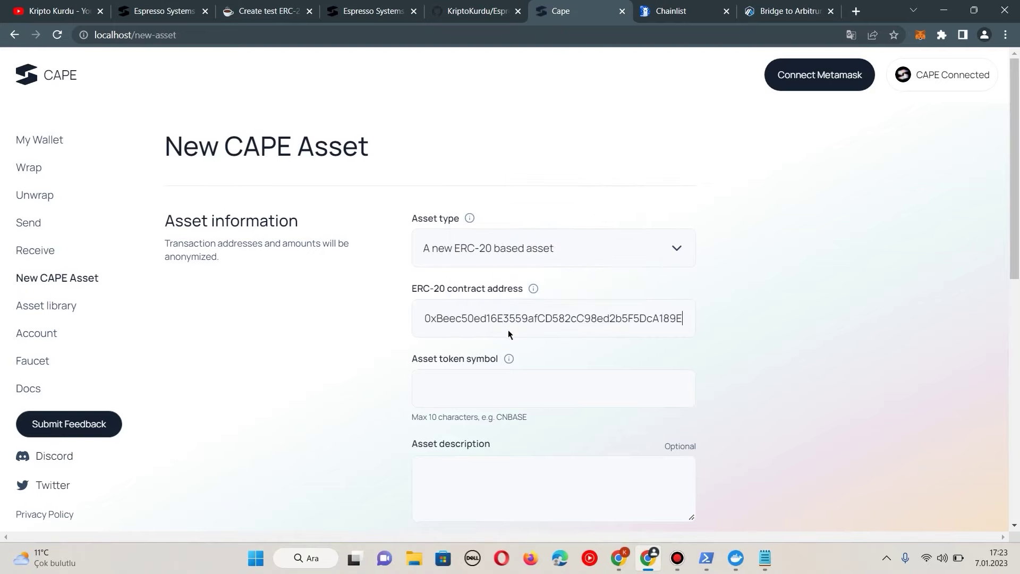
pyautogui.scroll(-1, 508, 330)
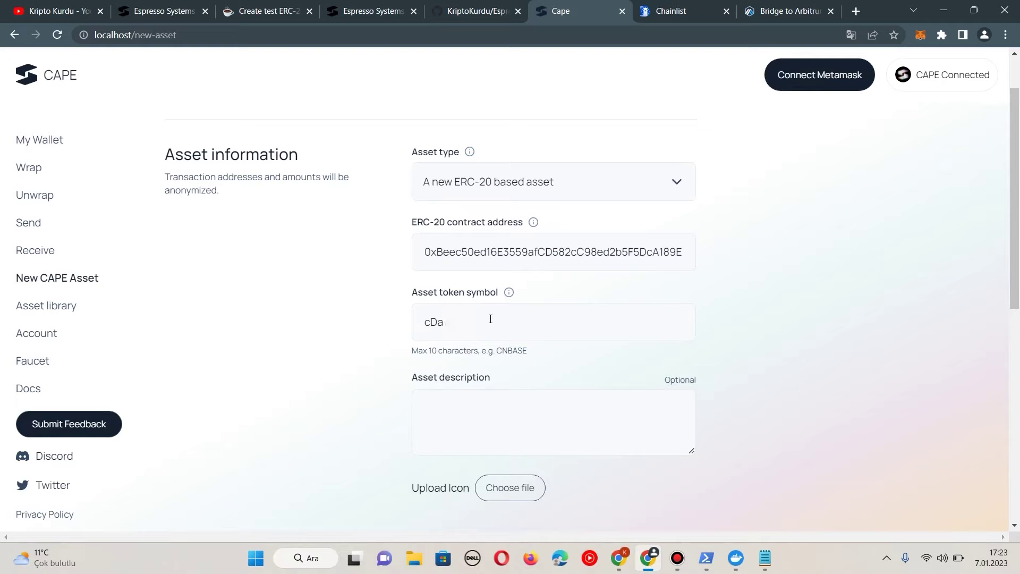
pyautogui.scroll(-4, 491, 319)
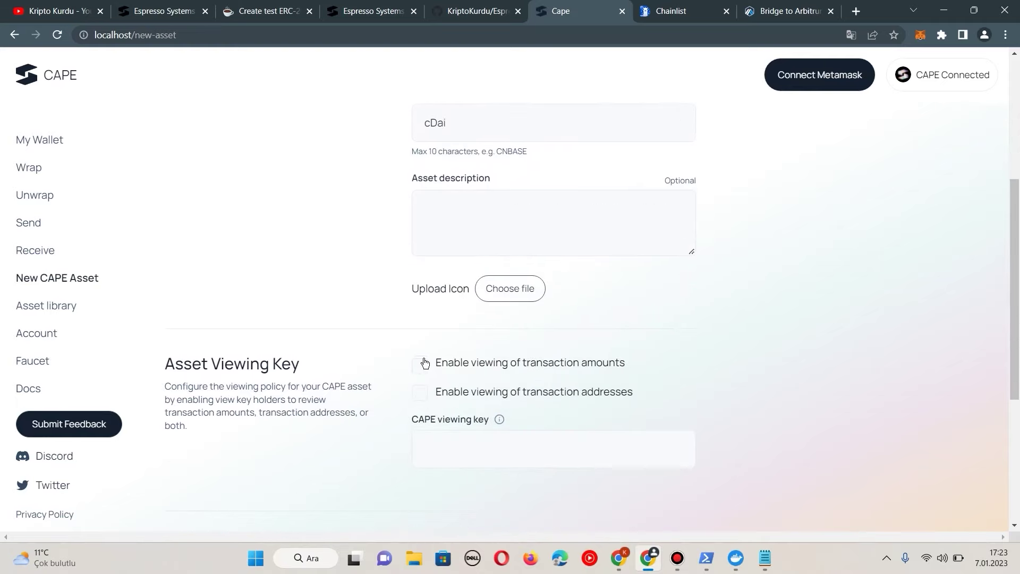
# Step: Tick the options enabling viewing and freezing for the new asset
pyautogui.click(420, 394)
pyautogui.scroll(-4, 523, 339)
pyautogui.scroll(-1, 510, 340)
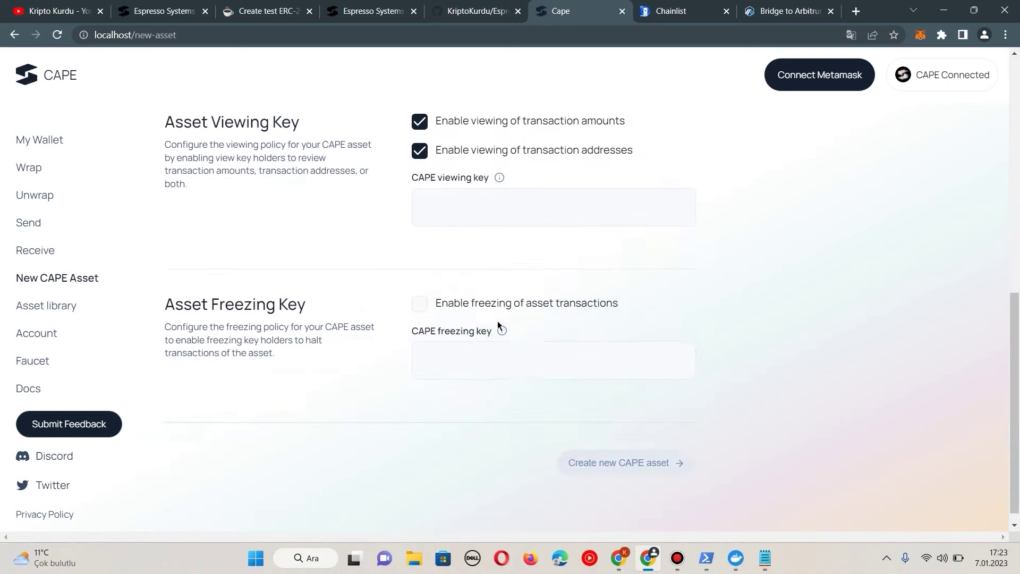
pyautogui.scroll(1, 470, 298)
pyautogui.click(462, 347)
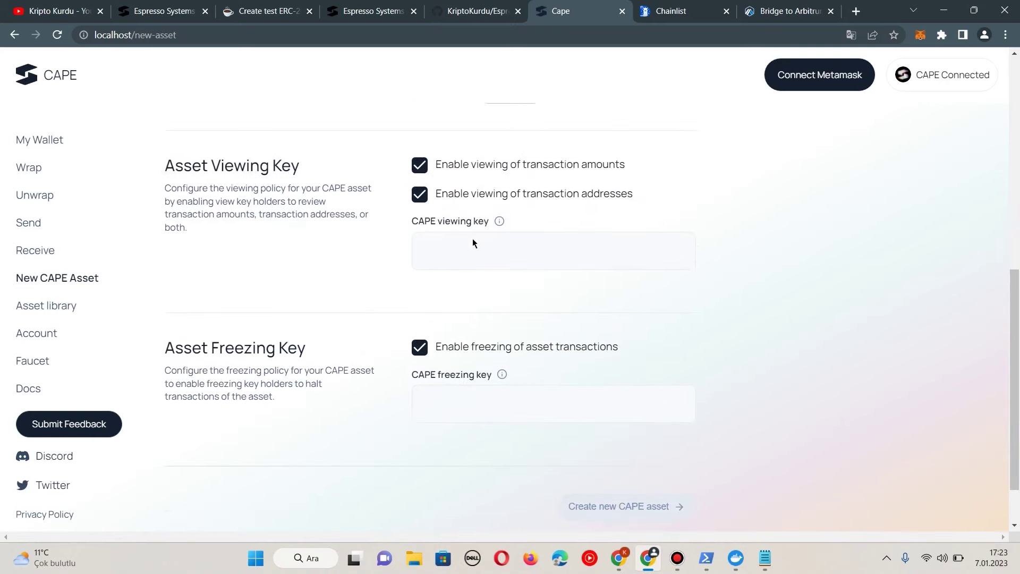
# Step: Paste the viewing key from the notes into the CAPE viewing key field
pyautogui.click(766, 558)
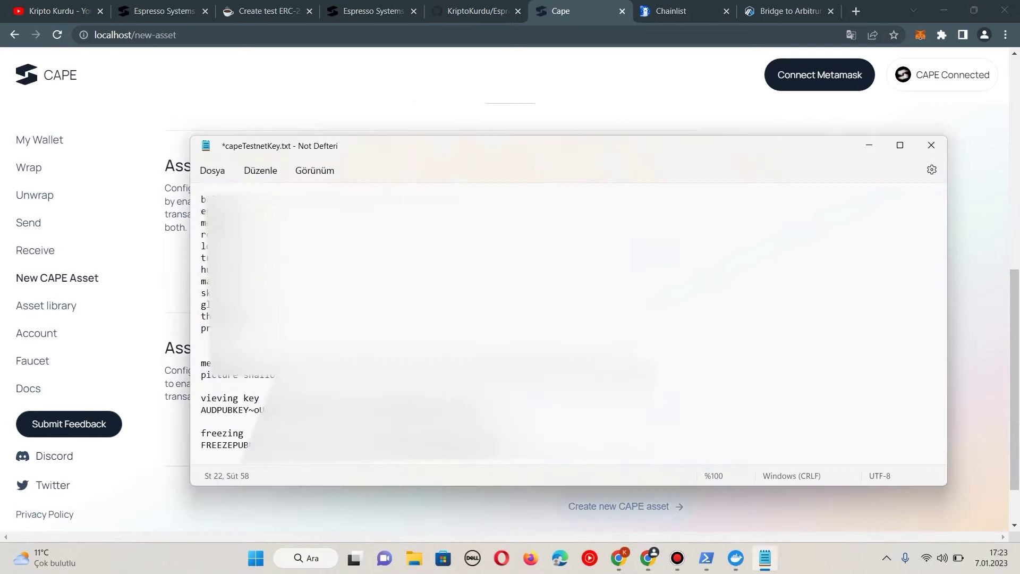
pyautogui.hotkey('ctrl', 'c')
pyautogui.hotkey('alt', 'Tab')
pyautogui.rightClick(585, 257)
pyautogui.click(585, 360)
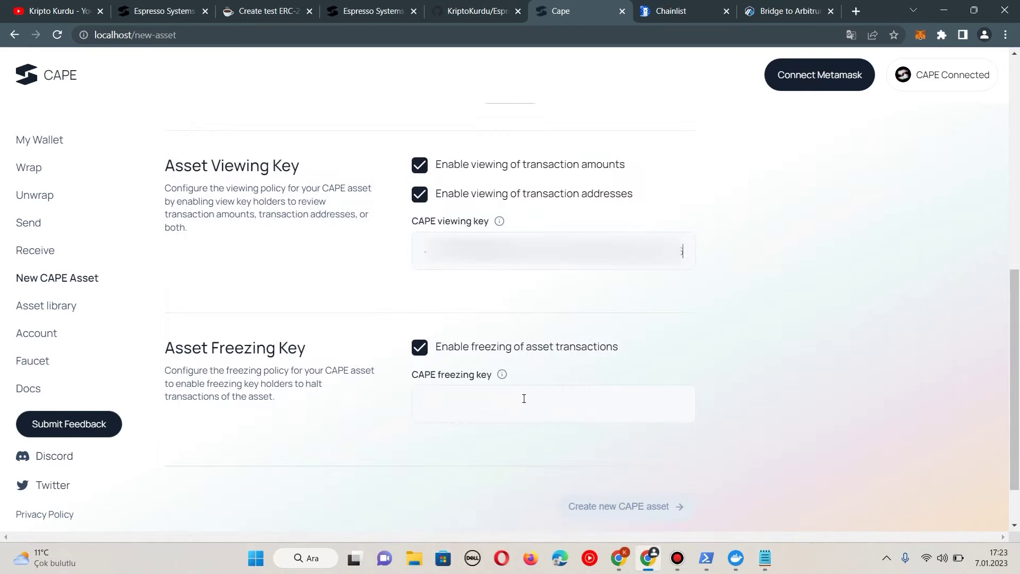
# Step: Paste the freezing key into the CAPE freezing key field, then submit and connect MetaMask
pyautogui.click(766, 558)
pyautogui.click(363, 451)
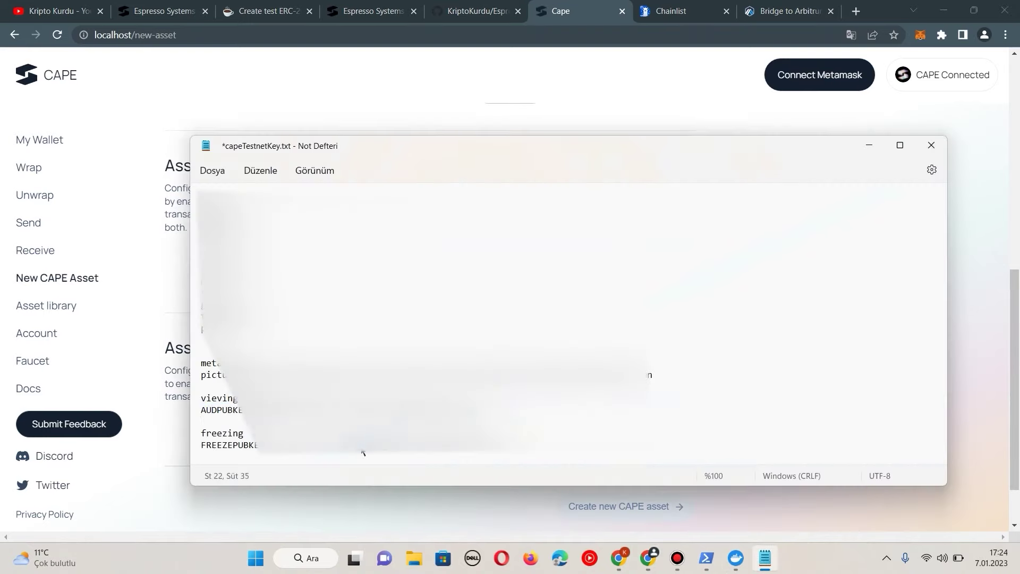
pyautogui.tripleClick(363, 451)
pyautogui.hotkey('ctrl', 'c')
pyautogui.hotkey('alt', 'Tab')
pyautogui.click(640, 400)
pyautogui.hotkey('ctrl', 'v')
pyautogui.scroll(-1, 639, 401)
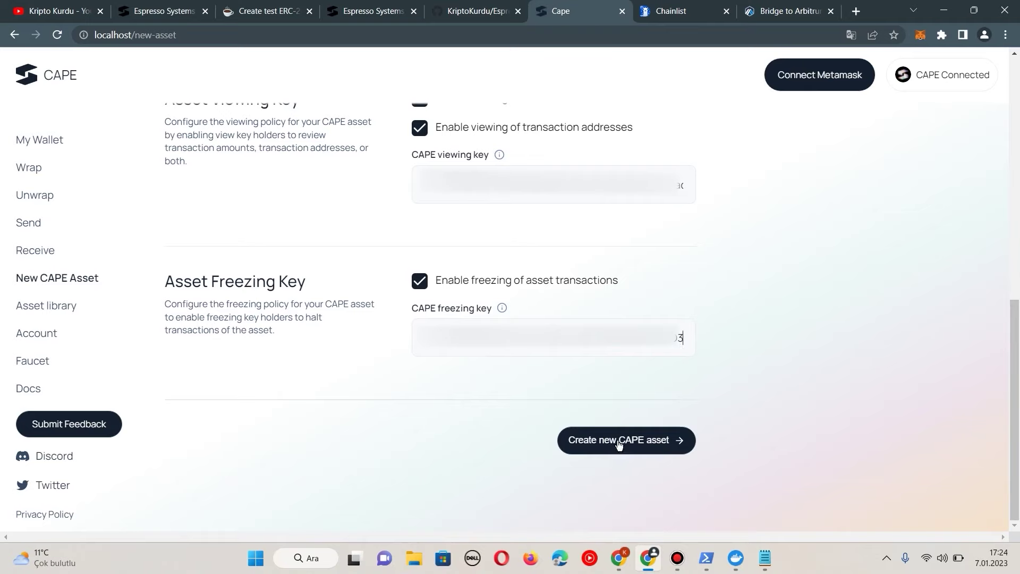
pyautogui.click(620, 442)
pyautogui.click(579, 215)
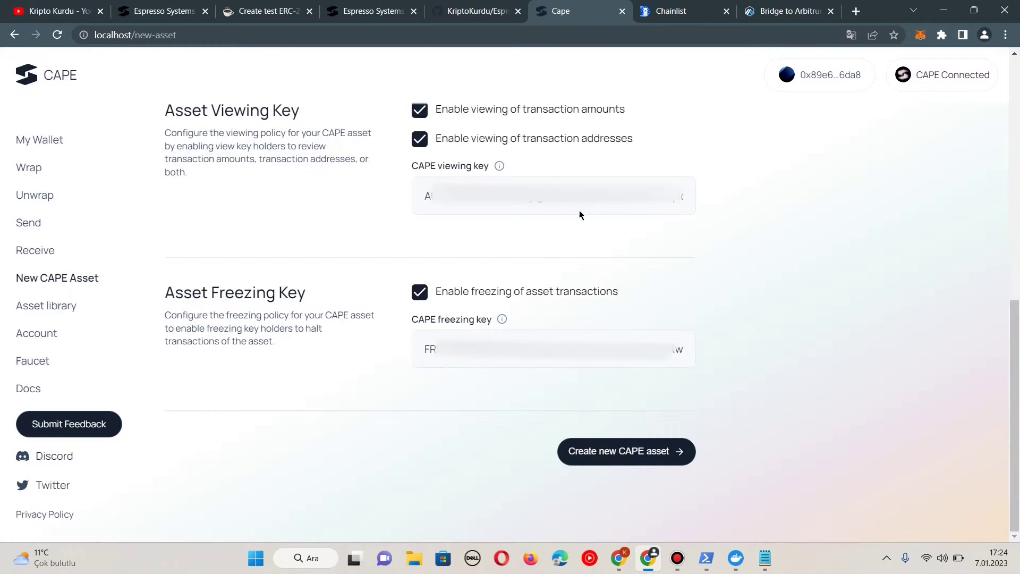
# Step: Submit the cDai asset, approve it in MetaMask, and check My Wallet lists cDai at 0
pyautogui.click(629, 455)
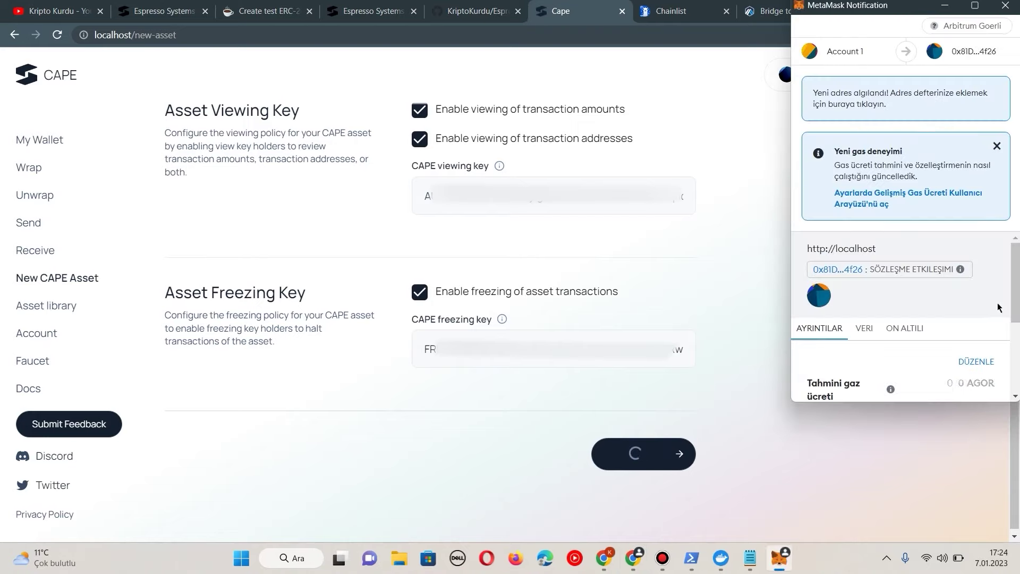
pyautogui.scroll(-3, 993, 319)
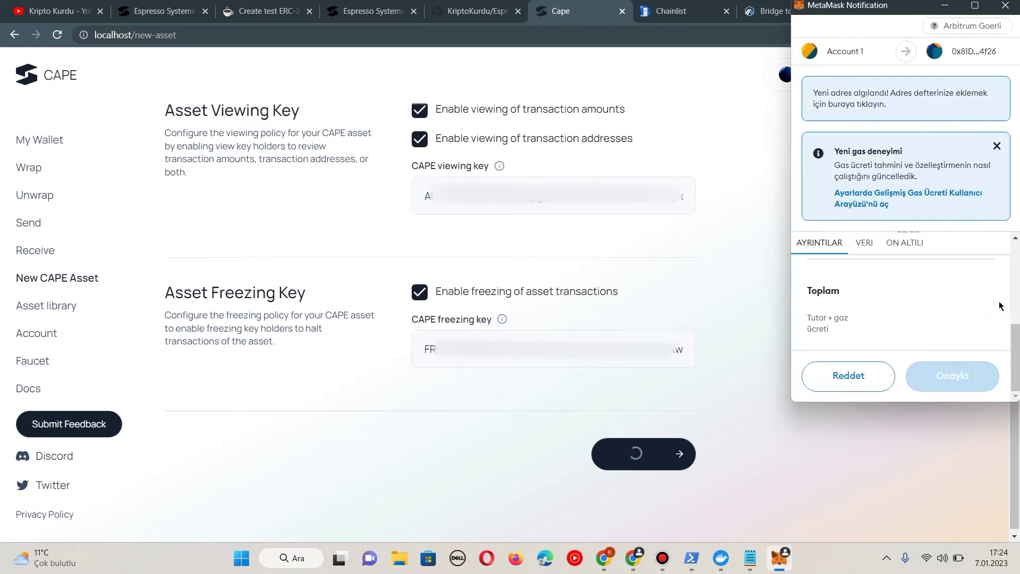
pyautogui.click(955, 371)
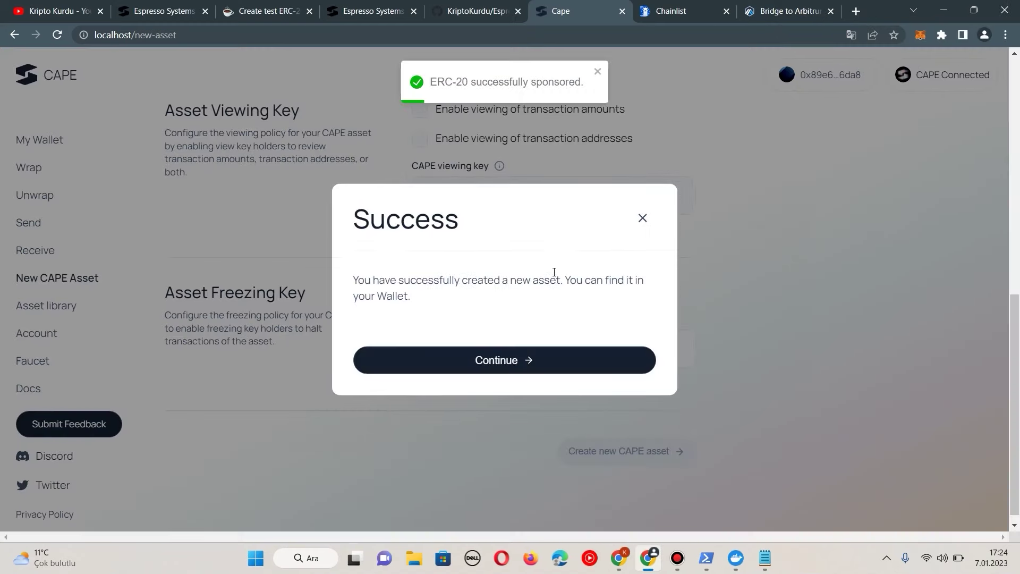
pyautogui.click(477, 361)
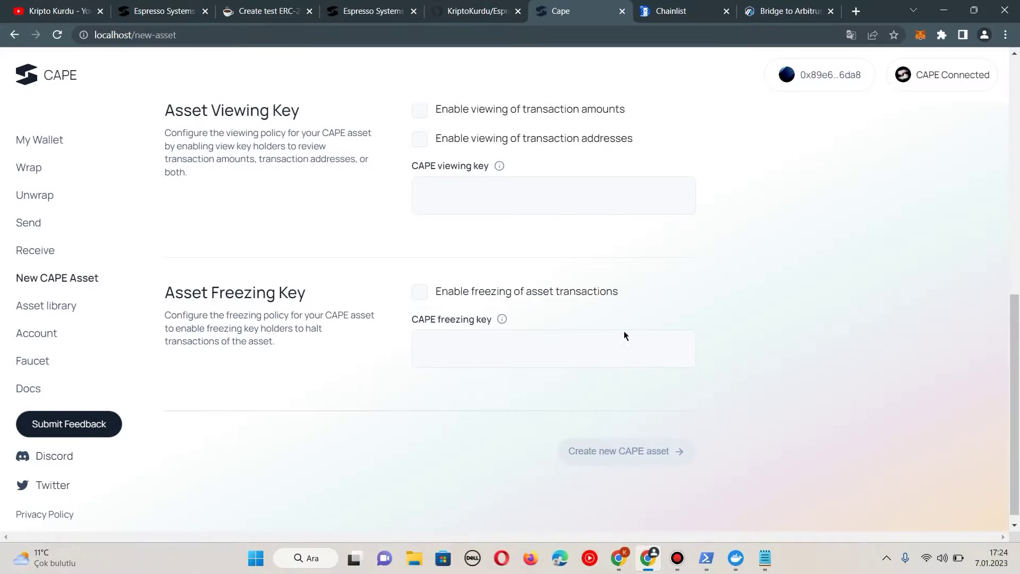
pyautogui.click(37, 143)
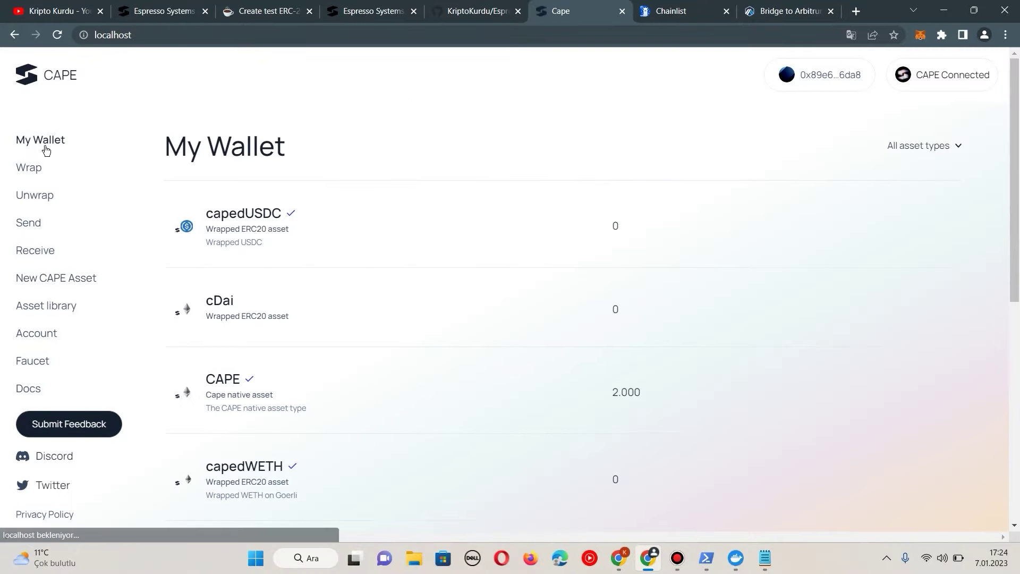
pyautogui.scroll(-4, 272, 209)
pyautogui.scroll(1, 399, 183)
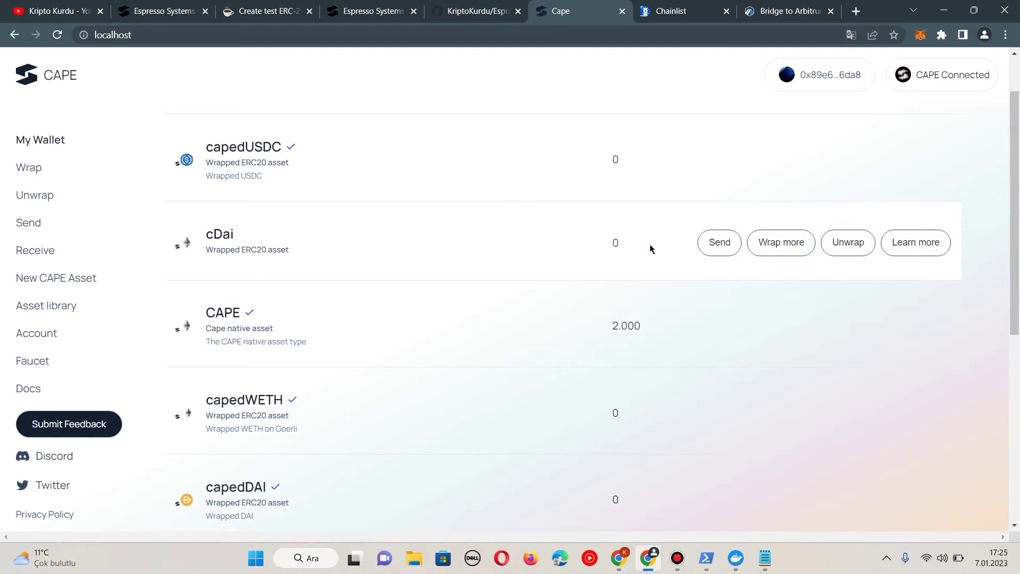
# Step: Copy the DAI contract address from the test token docs
pyautogui.click(266, 11)
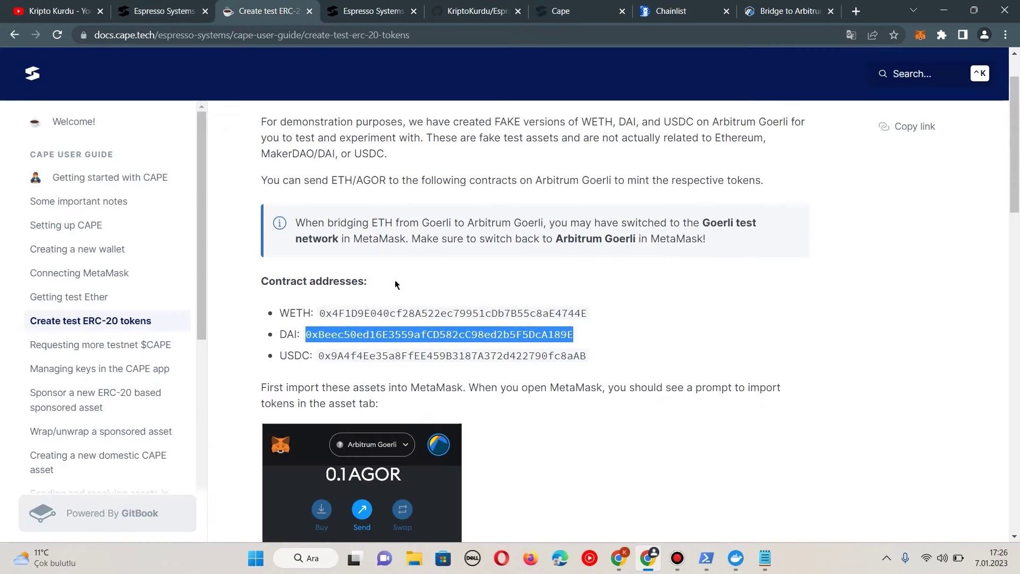
pyautogui.rightClick(370, 339)
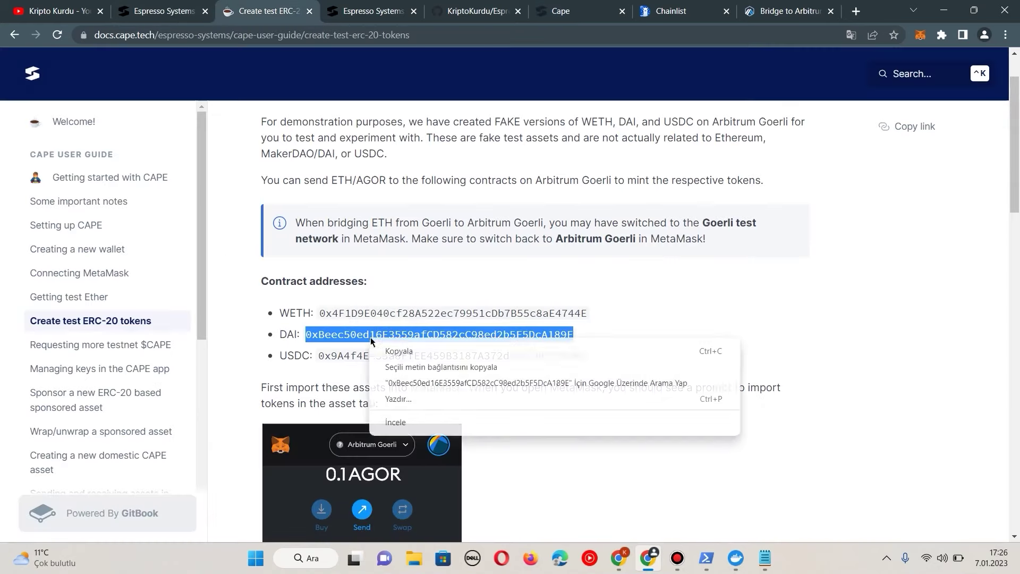
pyautogui.click(394, 353)
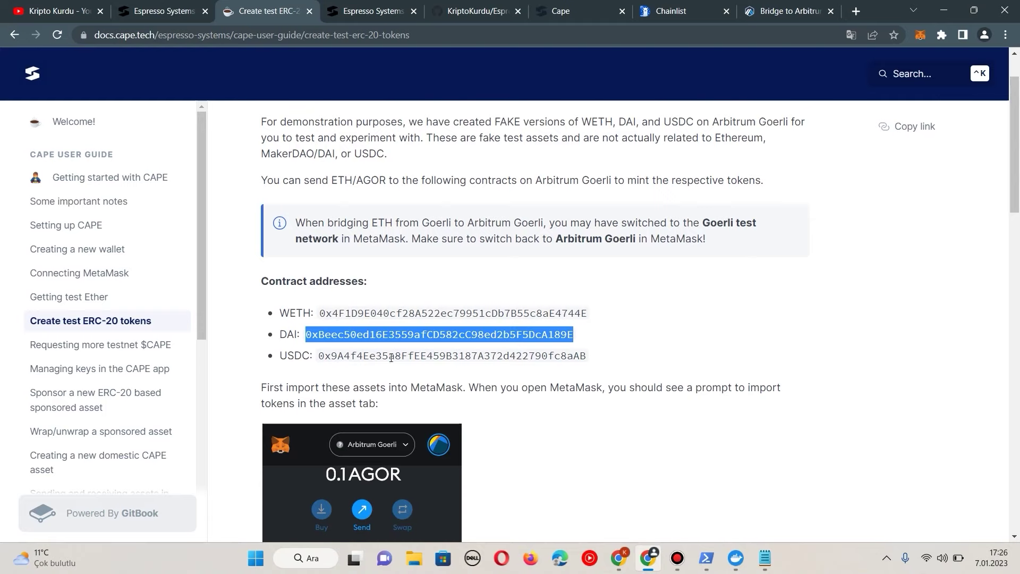
pyautogui.click(581, 11)
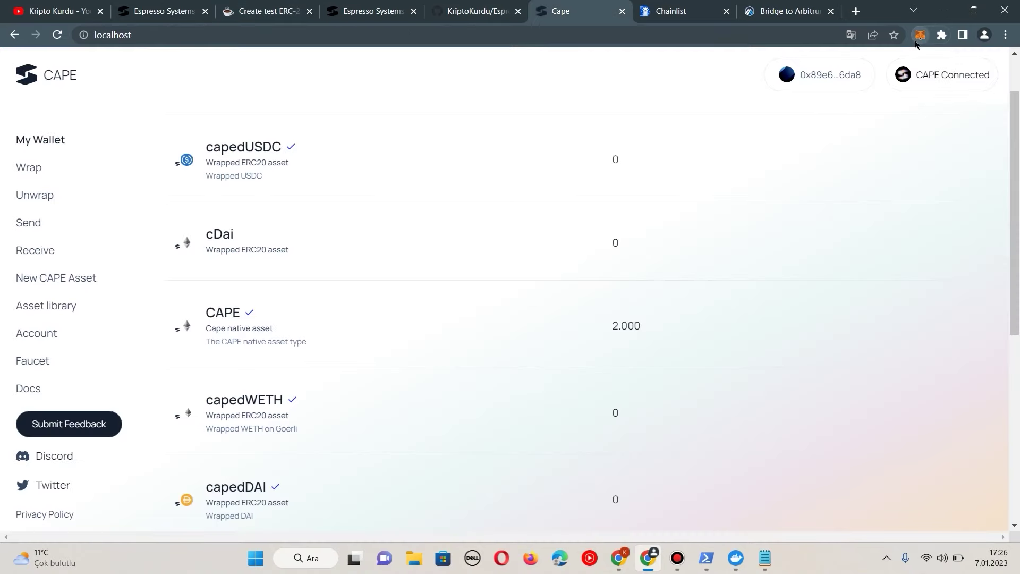
# Step: Send 0.1 AGOR from MetaMask to the DAI contract to mint test DAI
pyautogui.click(920, 35)
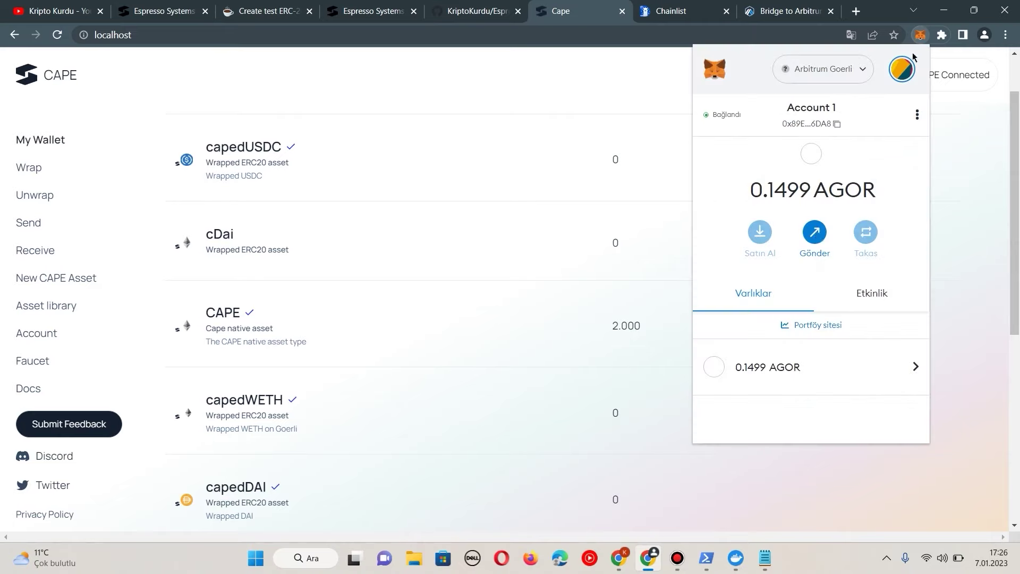
pyautogui.click(817, 232)
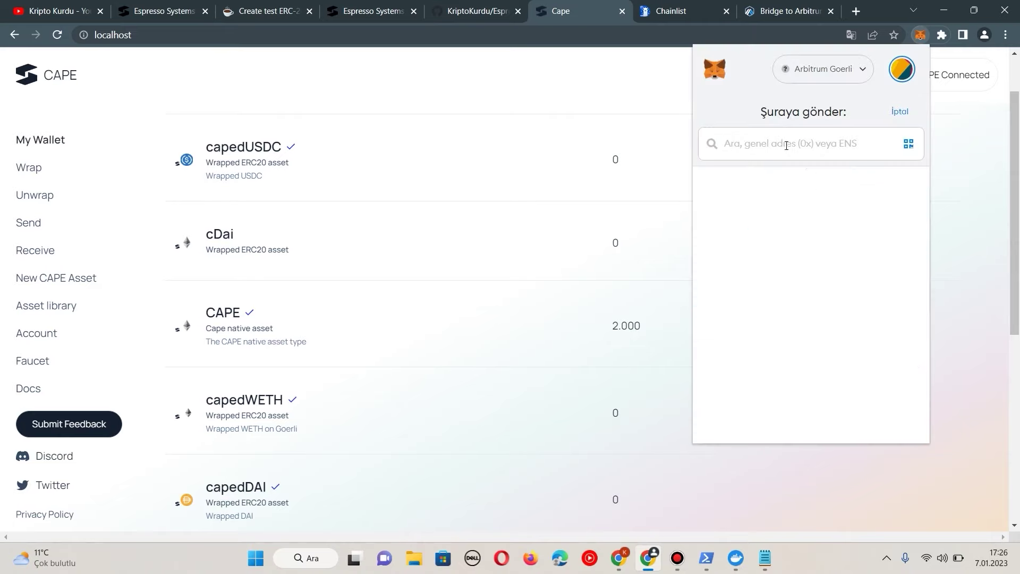
pyautogui.hotkey('ctrl', 'v')
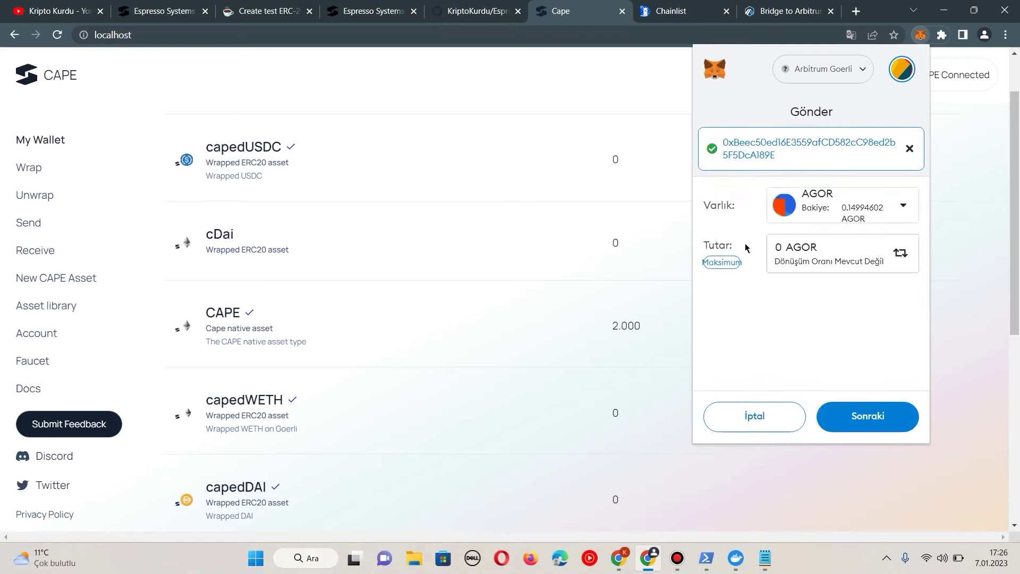
pyautogui.click(788, 249)
pyautogui.write('0.1')
pyautogui.click(868, 416)
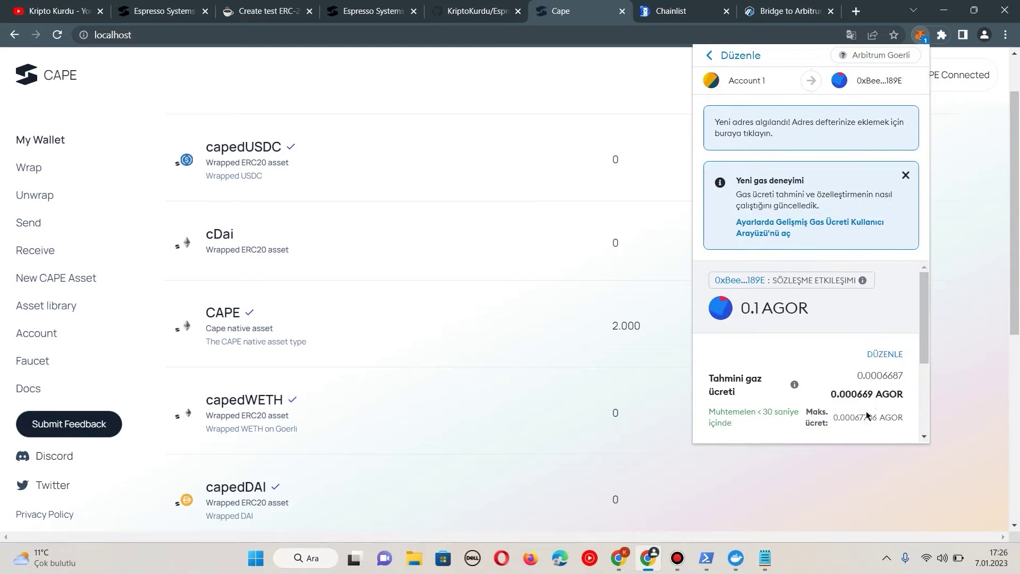
pyautogui.scroll(-3, 869, 407)
pyautogui.click(849, 415)
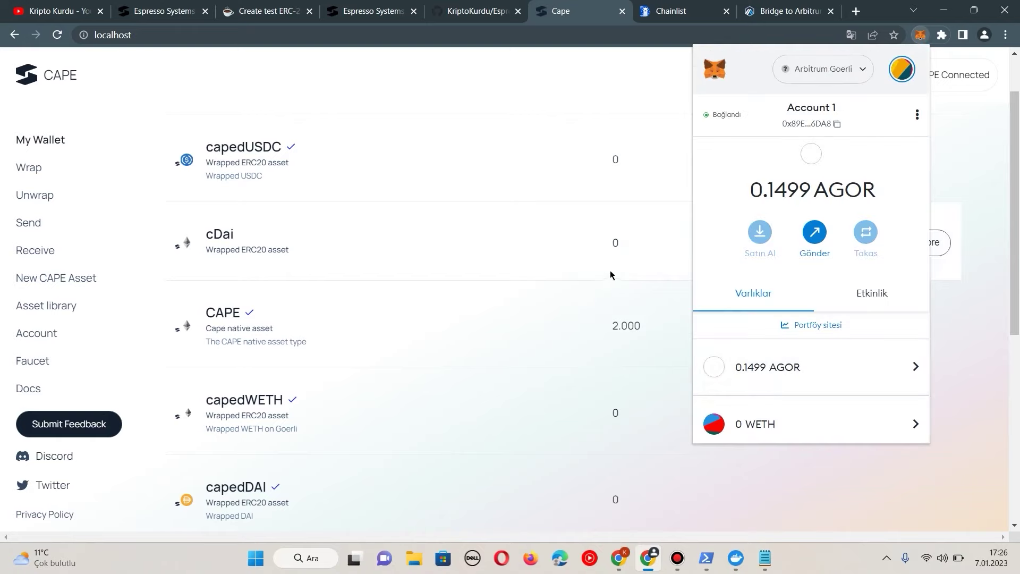
pyautogui.scroll(-4, 816, 349)
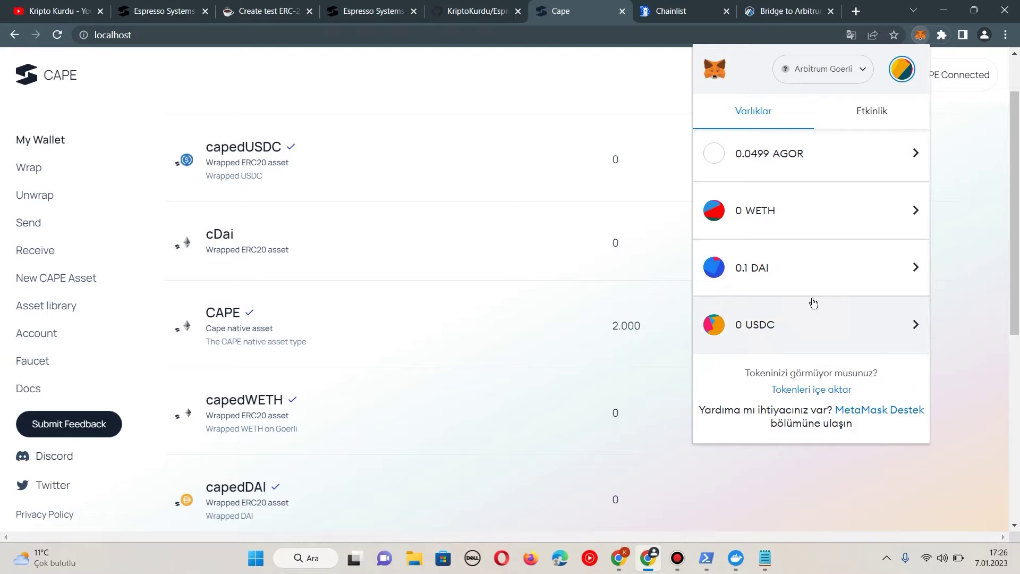
pyautogui.scroll(2, 872, 306)
pyautogui.click(964, 306)
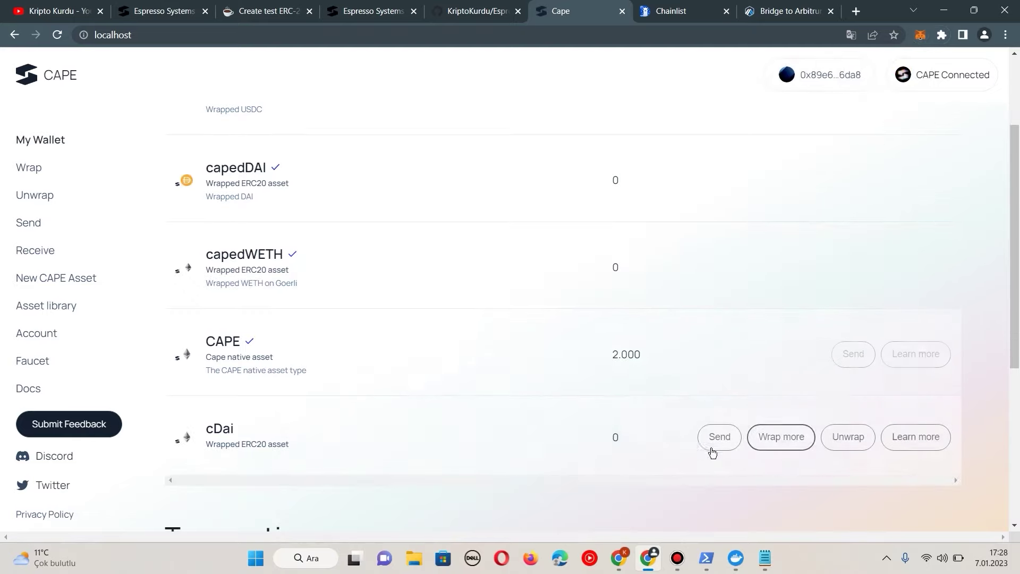
# Step: From the cDai row's Wrap more, approve the wallet's access to DAI in MetaMask
pyautogui.click(772, 435)
pyautogui.click(529, 381)
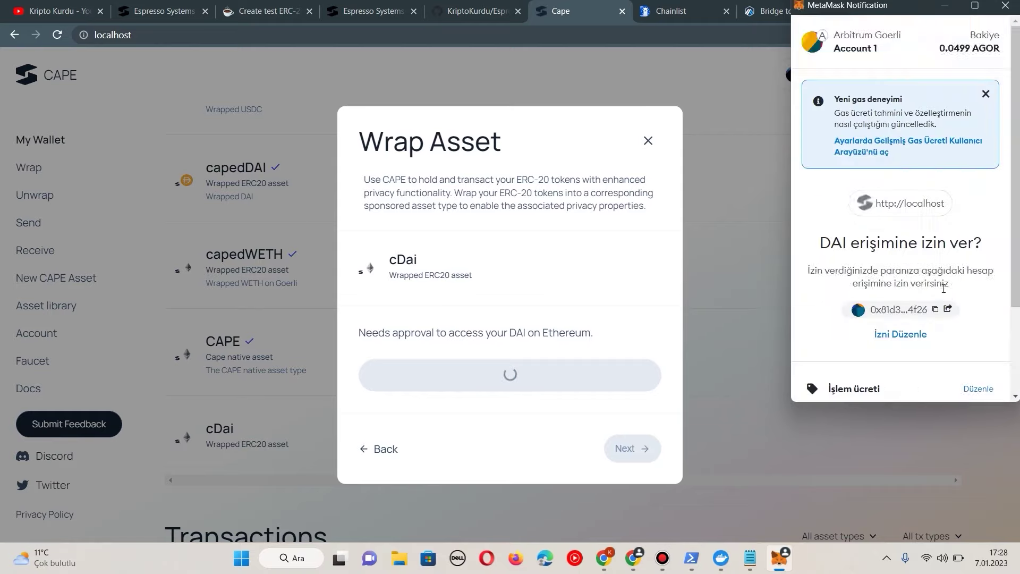
pyautogui.scroll(-3, 944, 288)
pyautogui.click(952, 376)
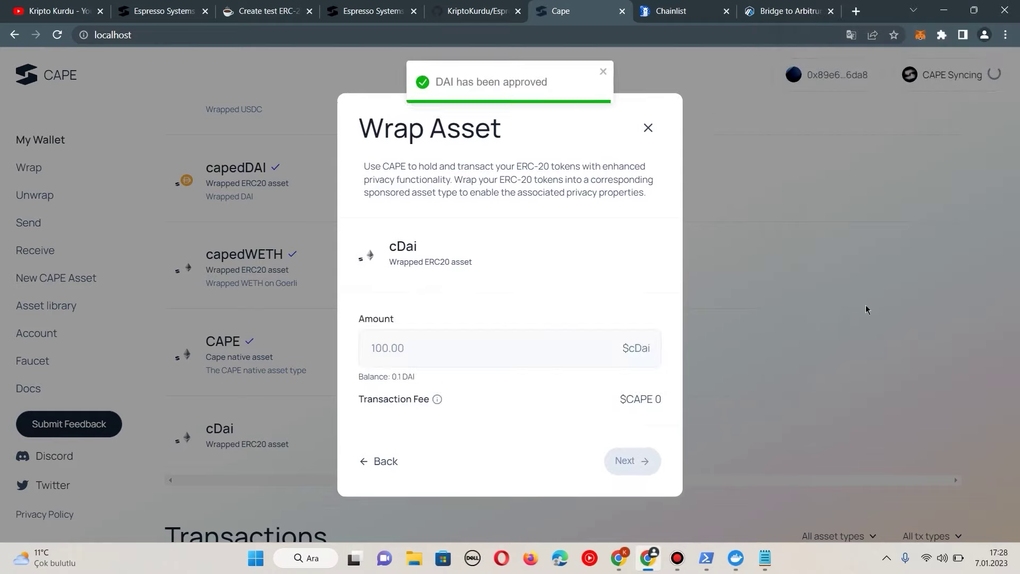
# Step: Wrap 0.005 DAI into cDai, approve it in MetaMask, and refresh the balances
pyautogui.click(436, 348)
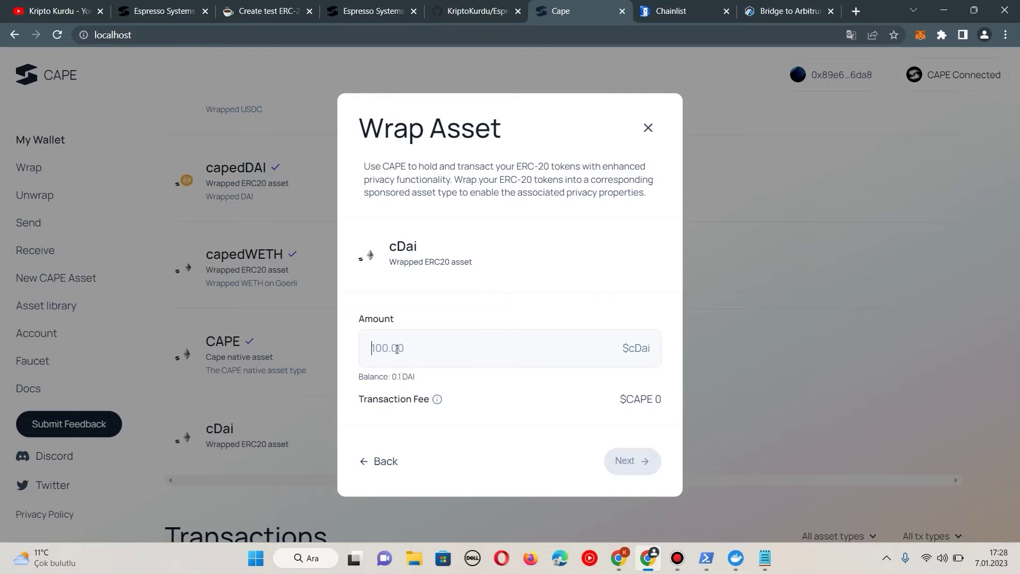
pyautogui.write('0.005')
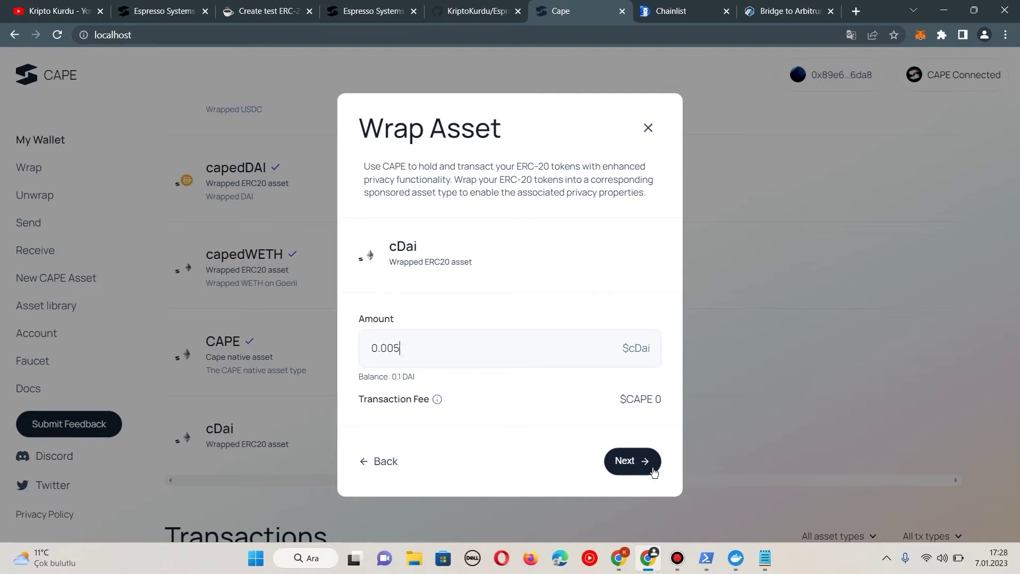
pyautogui.click(653, 472)
pyautogui.click(638, 439)
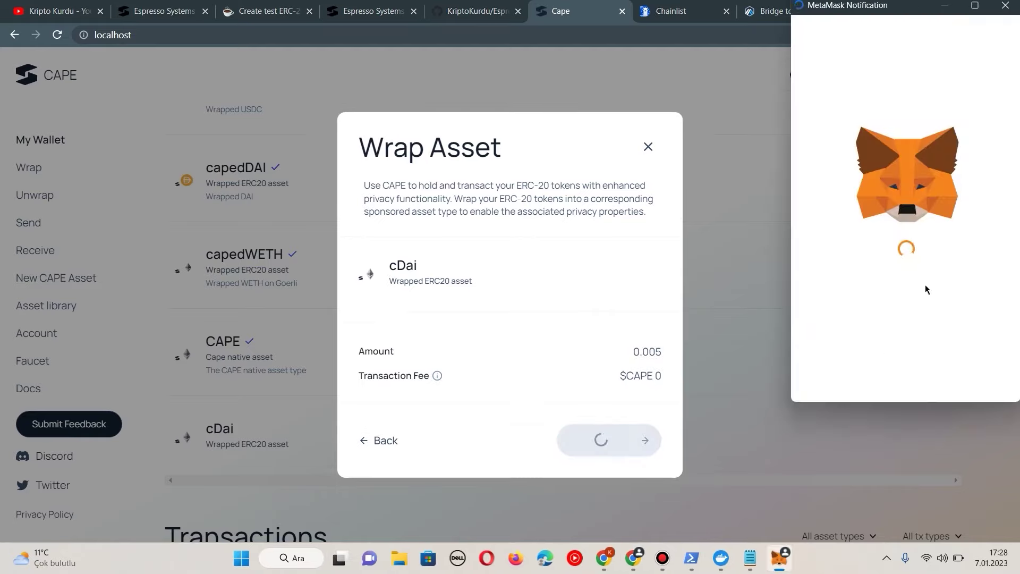
pyautogui.scroll(-5, 945, 295)
pyautogui.click(956, 372)
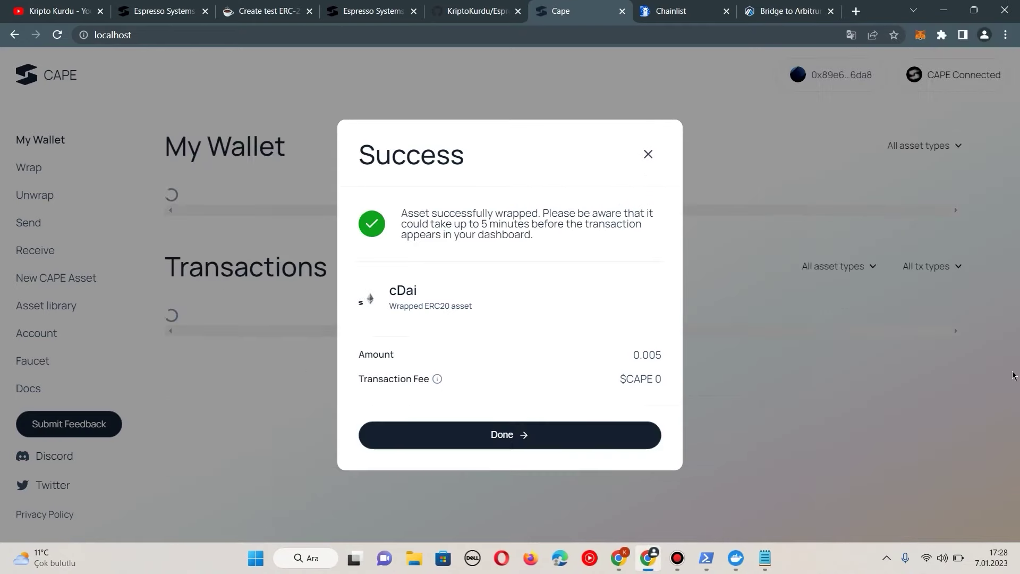
pyautogui.click(598, 435)
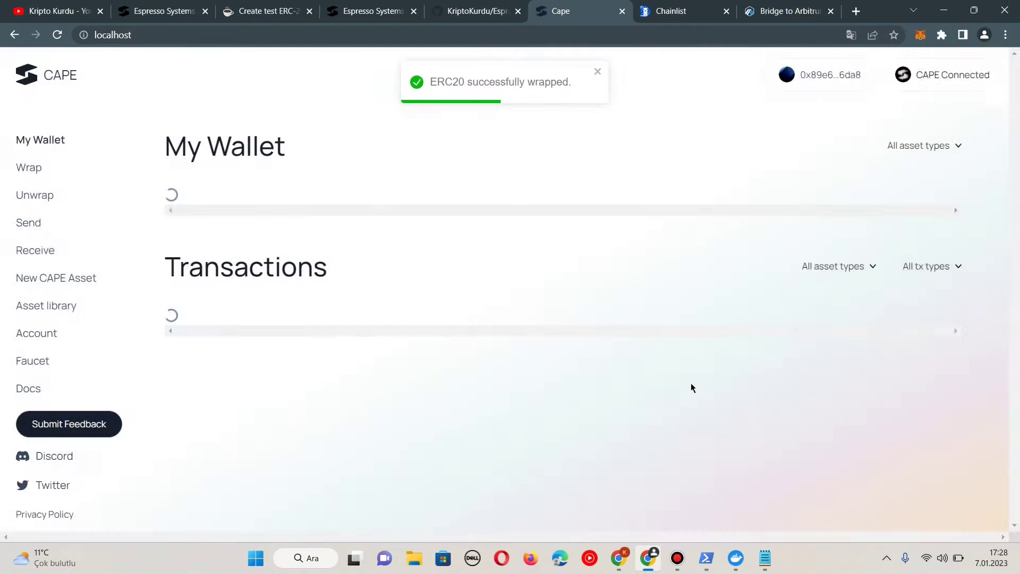
pyautogui.scroll(-5, 600, 352)
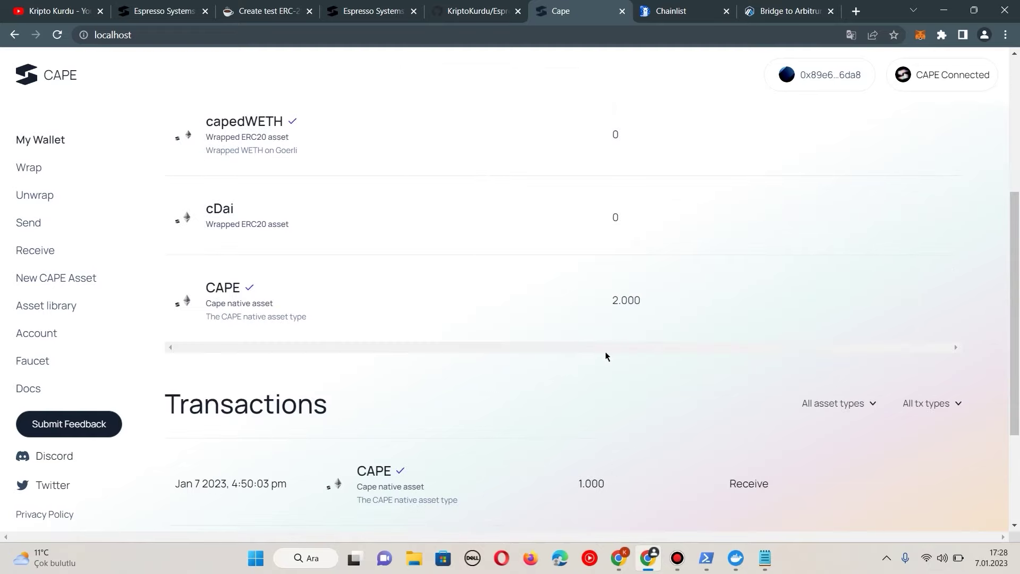
pyautogui.scroll(5, 605, 351)
pyautogui.scroll(-1, 606, 386)
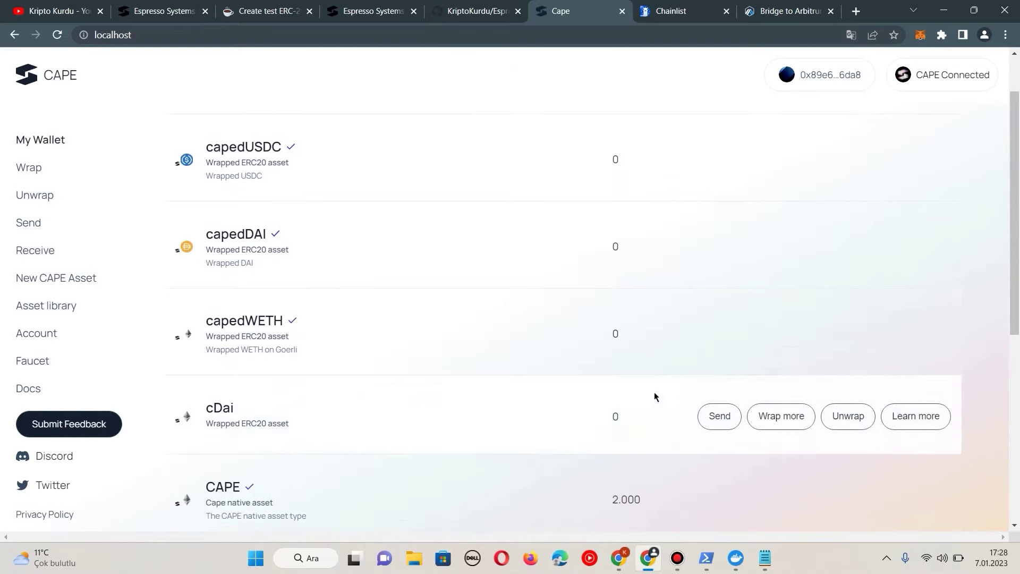
pyautogui.press('F5')
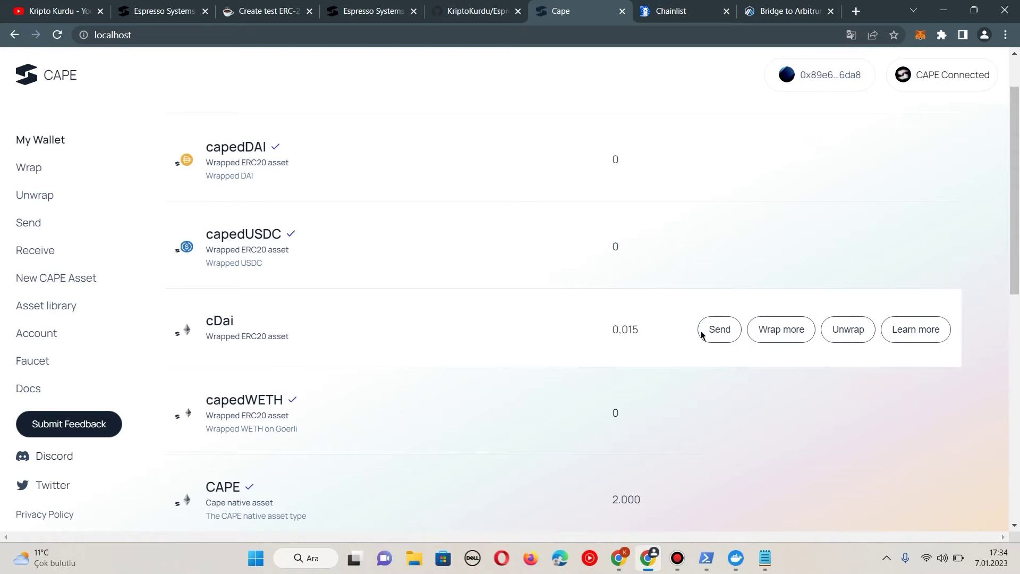
# Step: Unwrap 0.007 cDai back to the connected Ethereum wallet and review the asset list
pyautogui.click(839, 326)
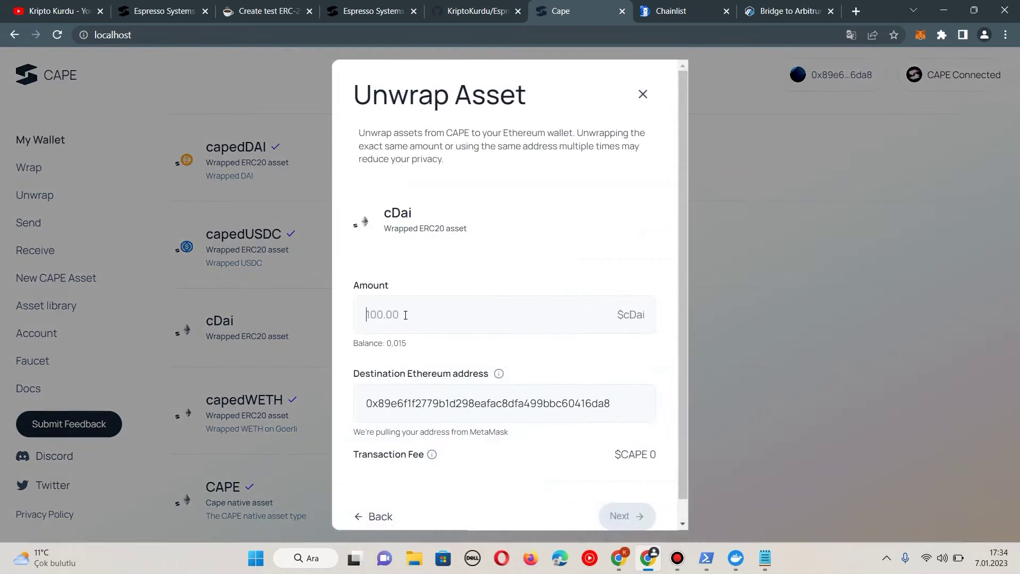
pyautogui.write('0.007')
pyautogui.scroll(-1, 510, 428)
pyautogui.click(630, 501)
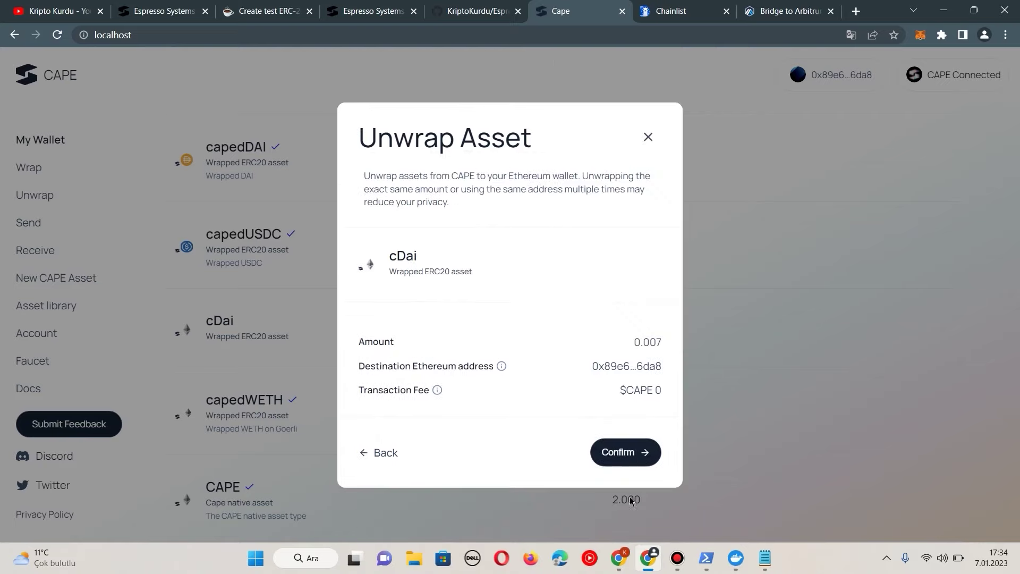
pyautogui.click(631, 458)
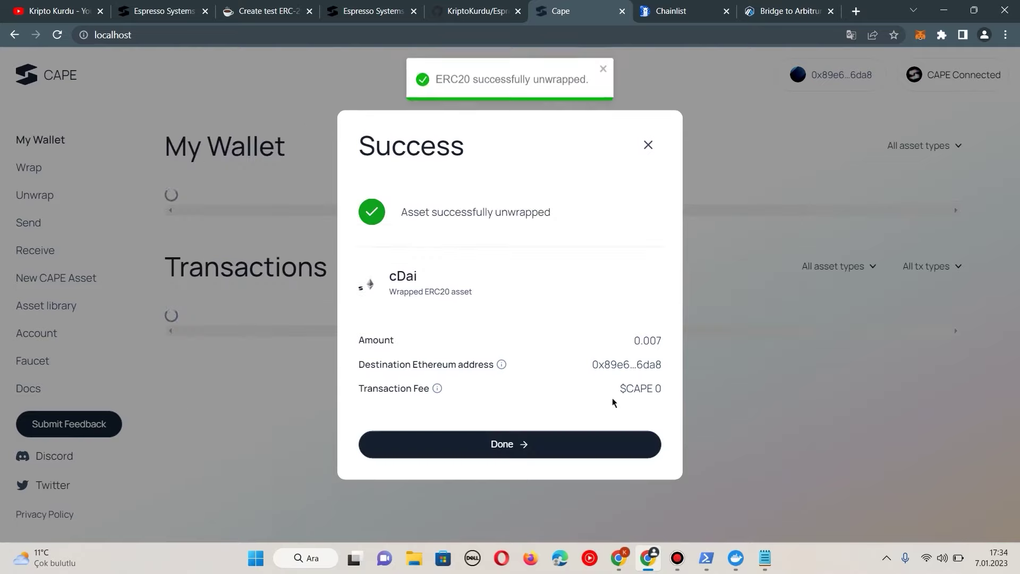
pyautogui.click(564, 458)
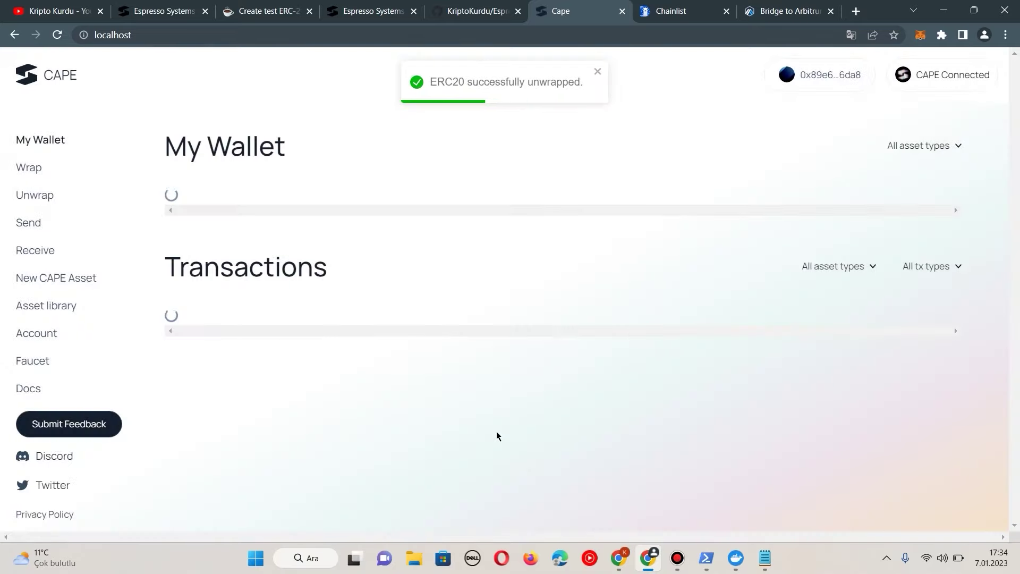
pyautogui.scroll(-1, 399, 356)
pyautogui.scroll(-1, 478, 372)
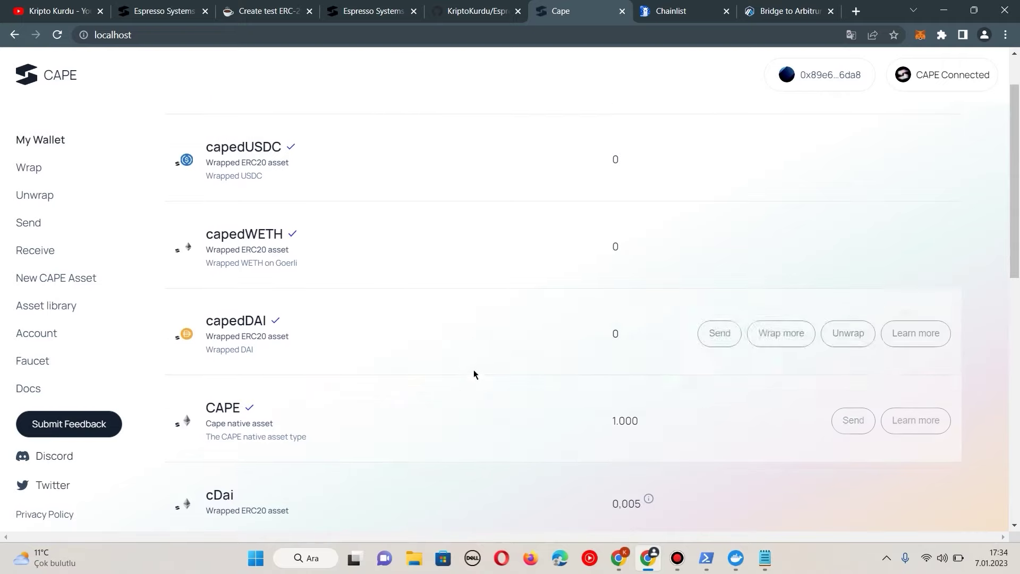
pyautogui.scroll(-2, 473, 372)
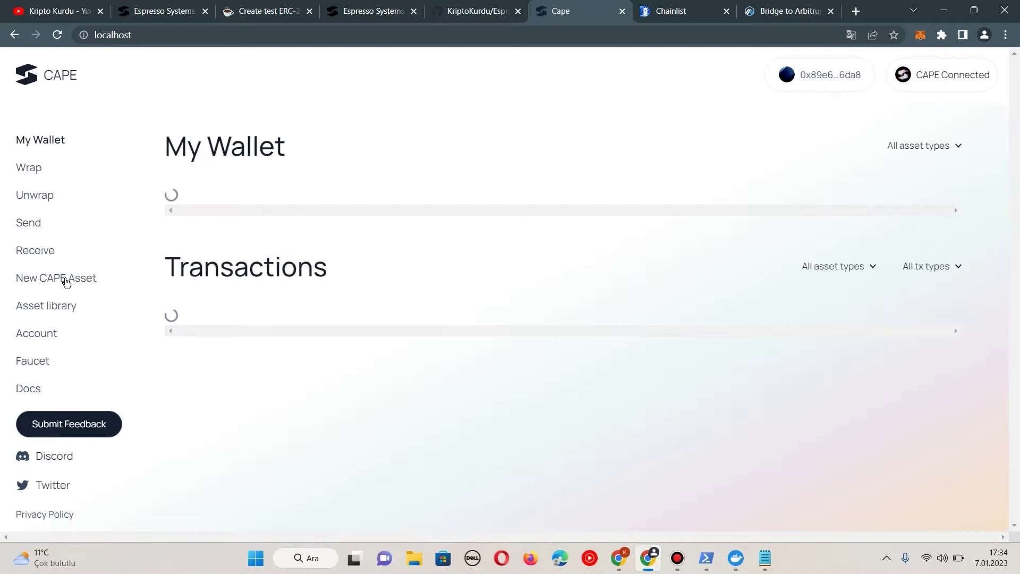
# Step: Set up a new domestic CAPE asset with symbol KK and amount 2000, enabling amount and address viewing
pyautogui.click(66, 280)
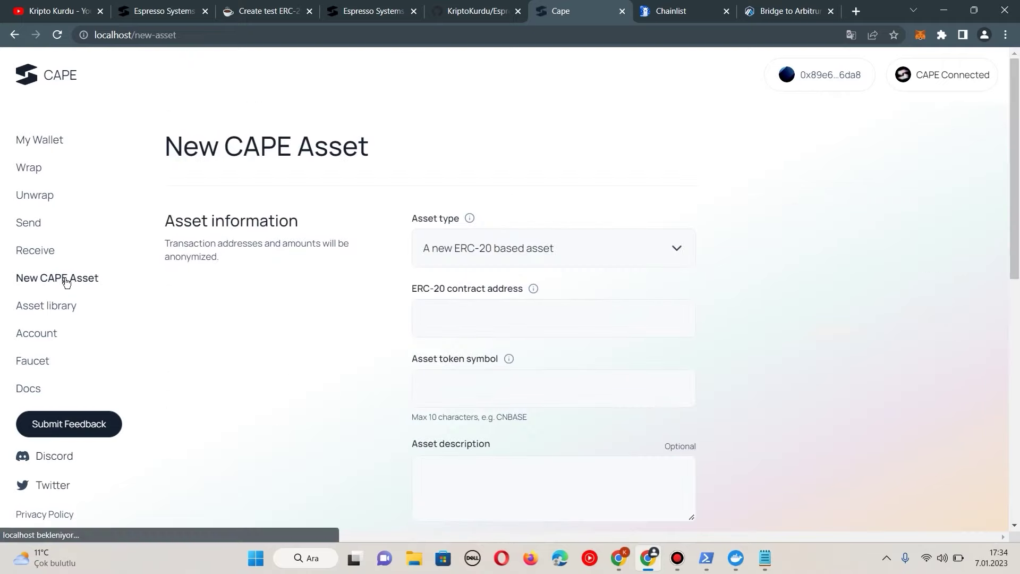
pyautogui.click(509, 249)
pyautogui.click(513, 286)
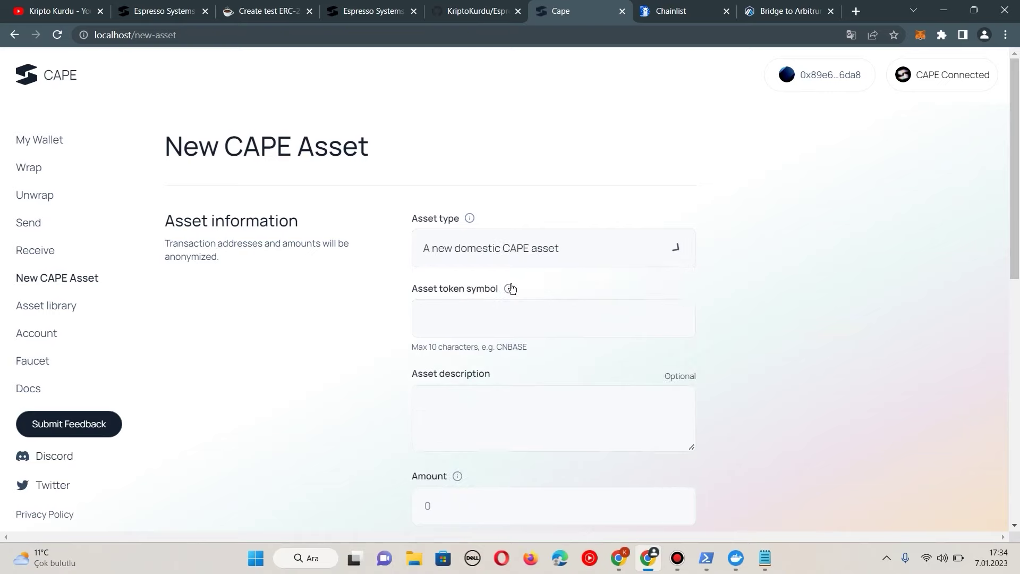
pyautogui.click(483, 316)
pyautogui.write('KK')
pyautogui.scroll(-1, 484, 343)
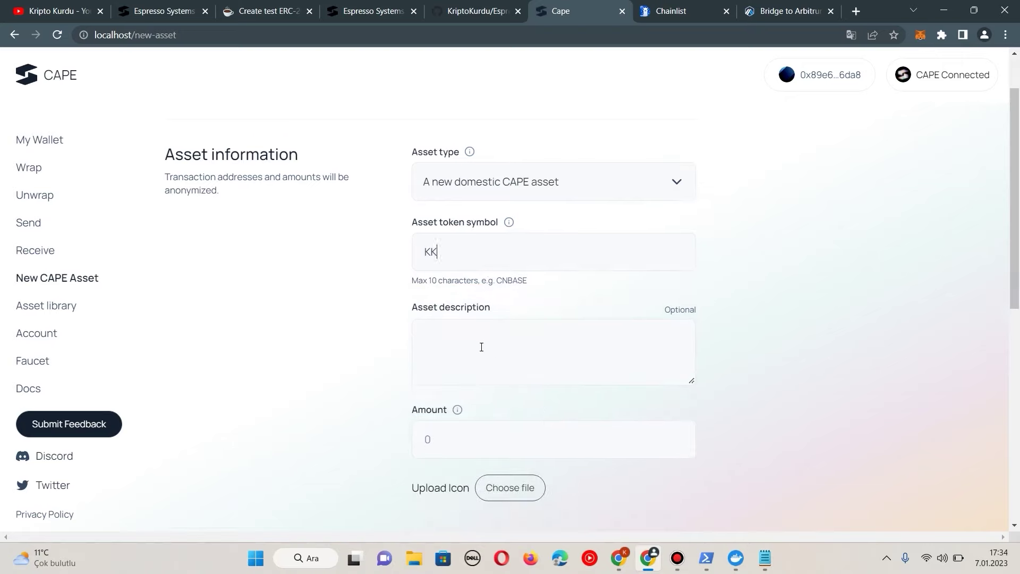
pyautogui.scroll(-1, 502, 362)
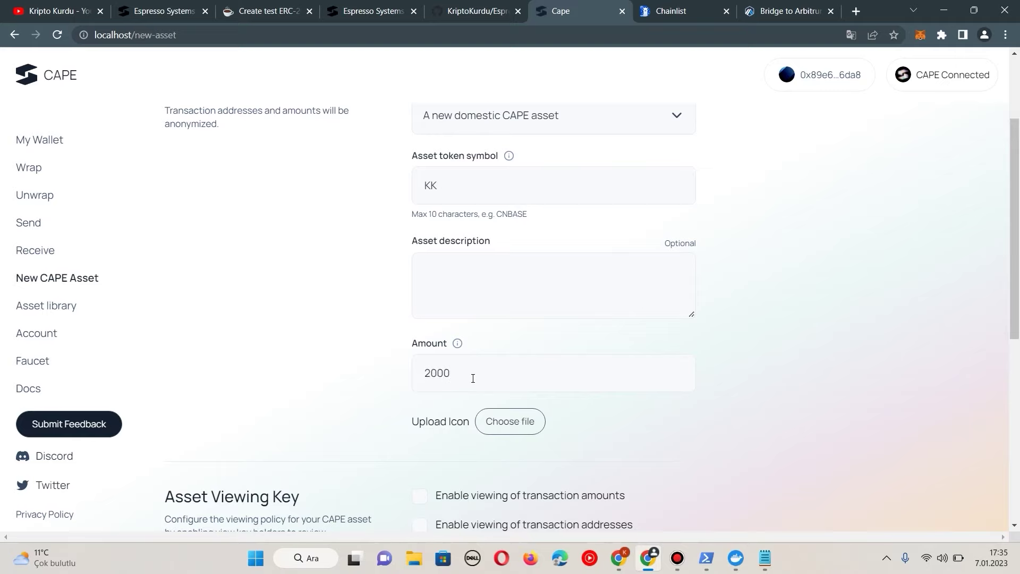
pyautogui.scroll(-2, 473, 378)
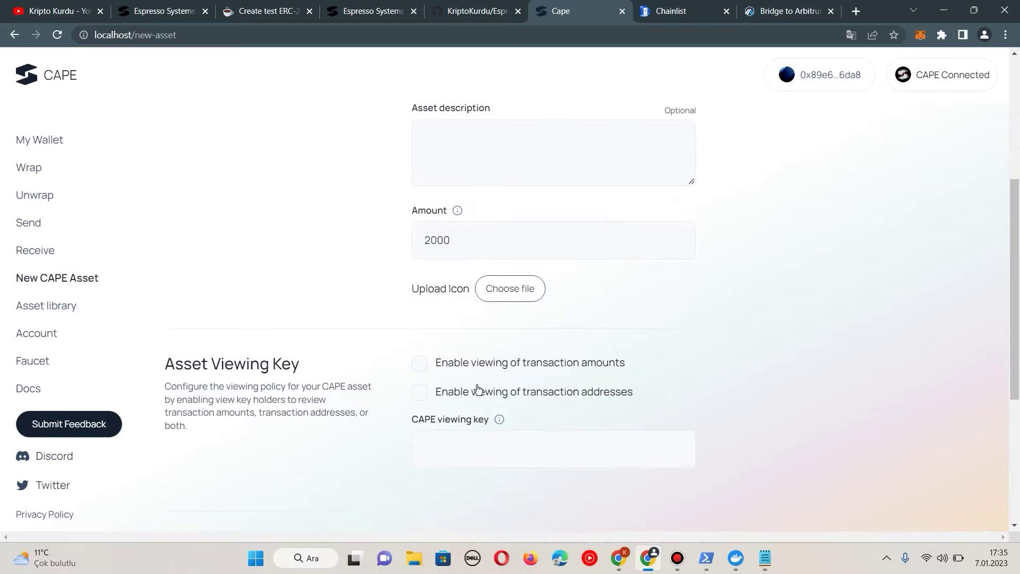
pyautogui.click(420, 363)
pyautogui.click(419, 392)
pyautogui.scroll(-2, 480, 382)
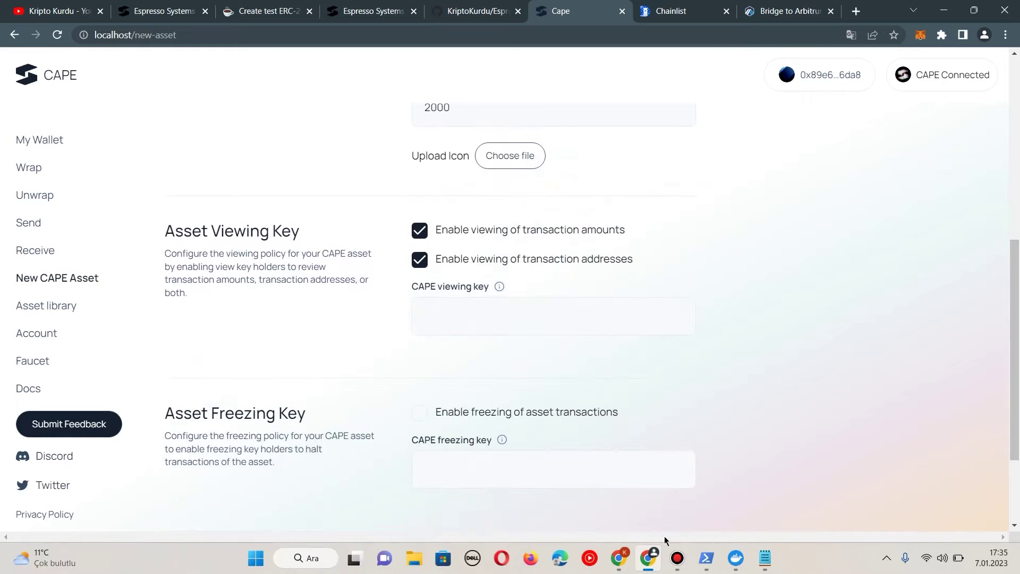
# Step: Copy the viewing key from the Notepad notes into the asset's viewing-key field
pyautogui.click(766, 558)
pyautogui.moveTo(501, 410); pyautogui.dragTo(202, 410)
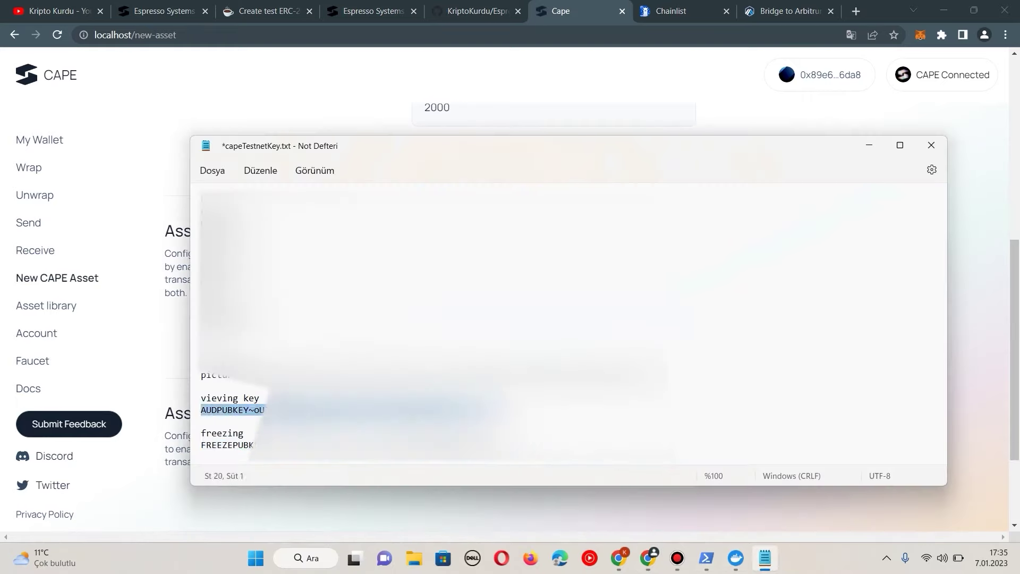
pyautogui.rightClick(302, 410)
pyautogui.click(346, 215)
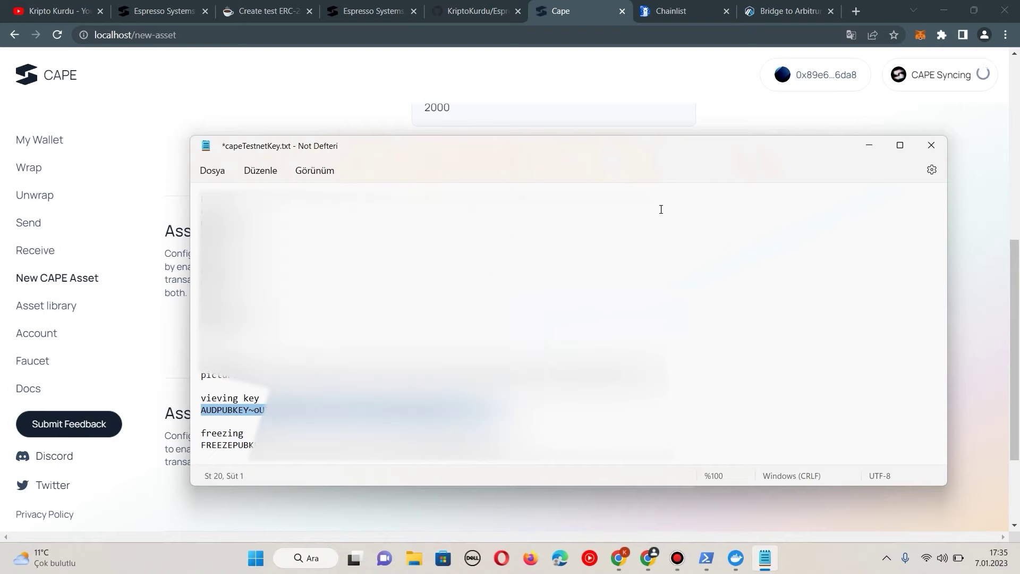
pyautogui.click(870, 145)
pyautogui.rightClick(464, 310)
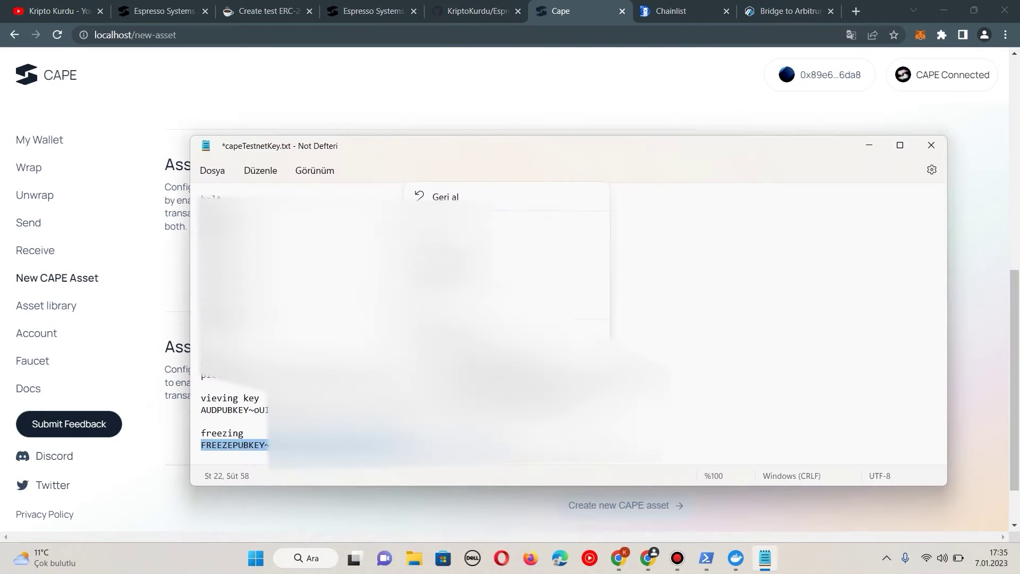
# Step: Paste the freezing key into the asset's freezing-key field
pyautogui.click(598, 91)
pyautogui.rightClick(528, 412)
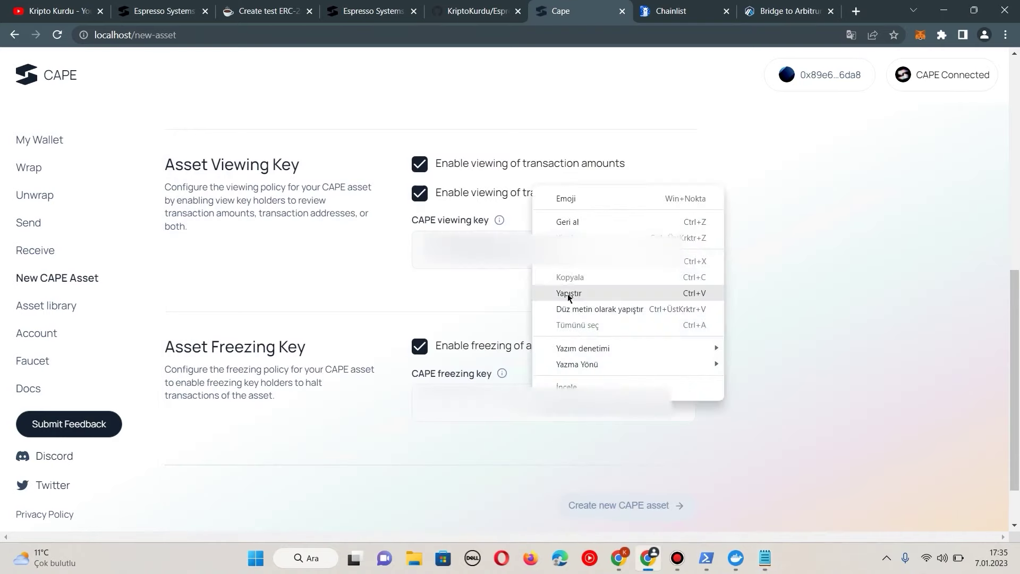
pyautogui.click(569, 293)
pyautogui.scroll(-1, 595, 415)
# Step: Create the KK asset and check that My Wallet shows it with a 2.000 balance
pyautogui.click(616, 447)
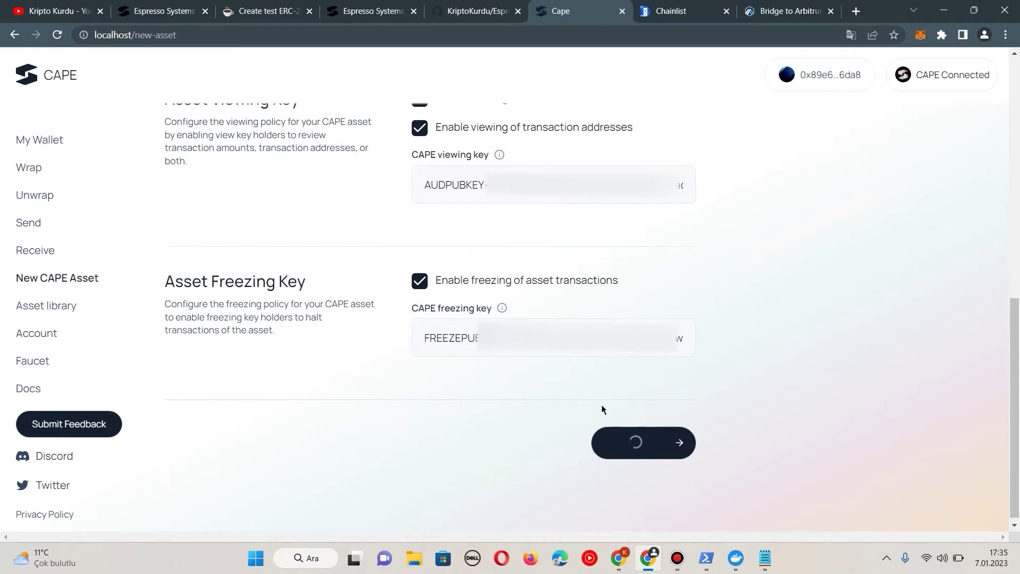
pyautogui.scroll(1, 606, 407)
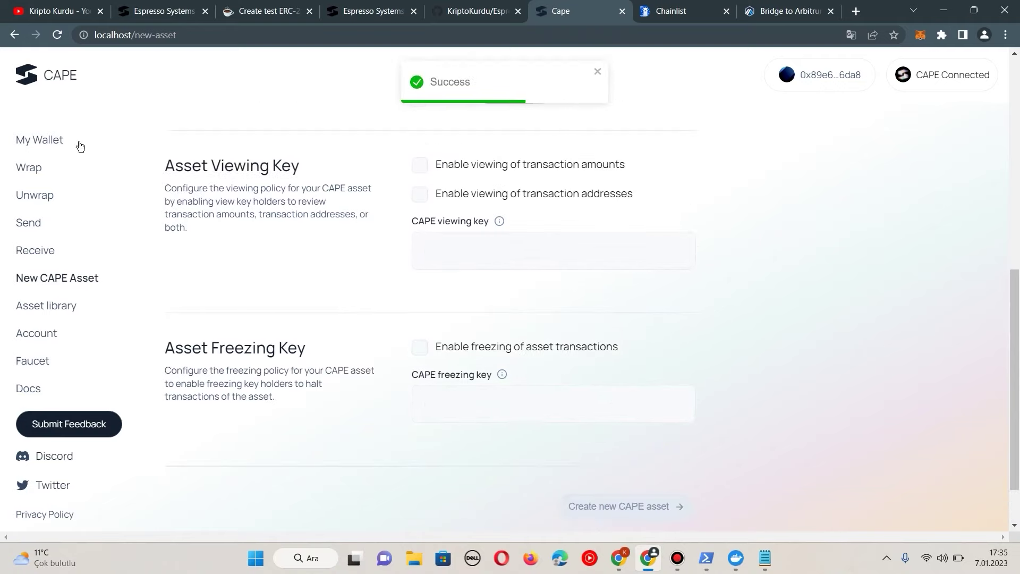
pyautogui.click(45, 141)
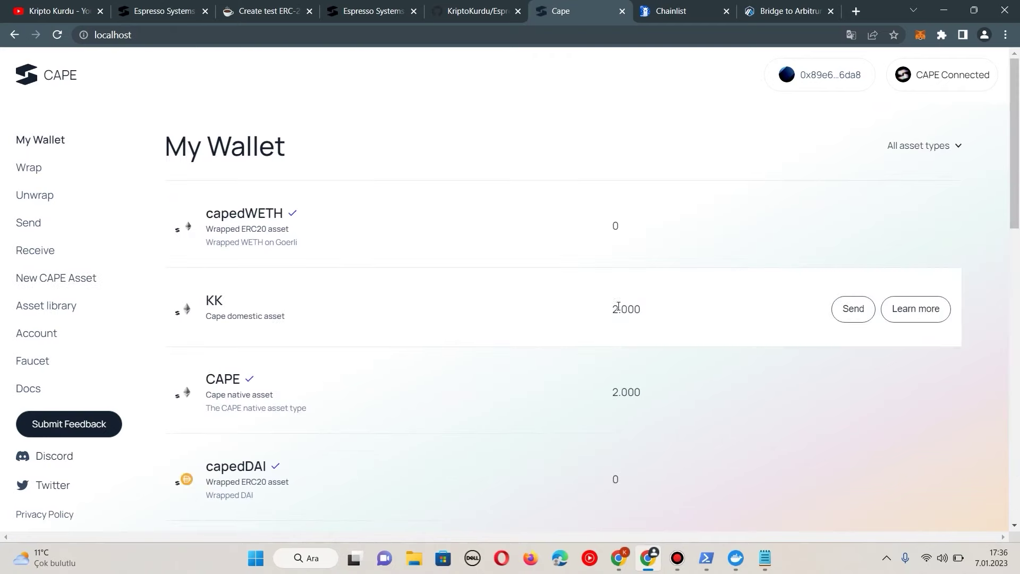
# Step: Briefly open and close the KK send form, then view the account's existing address
pyautogui.click(838, 313)
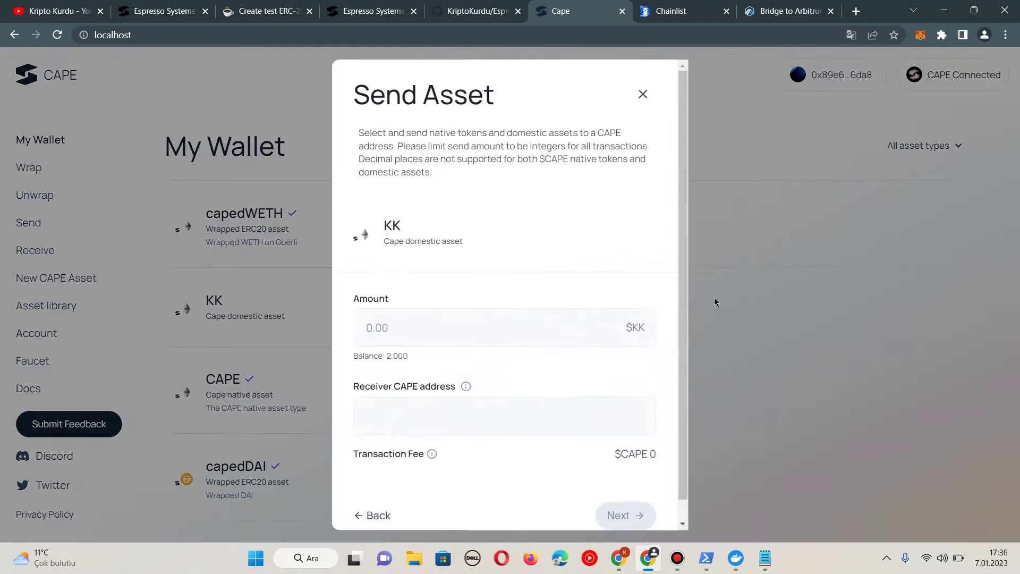
pyautogui.click(768, 313)
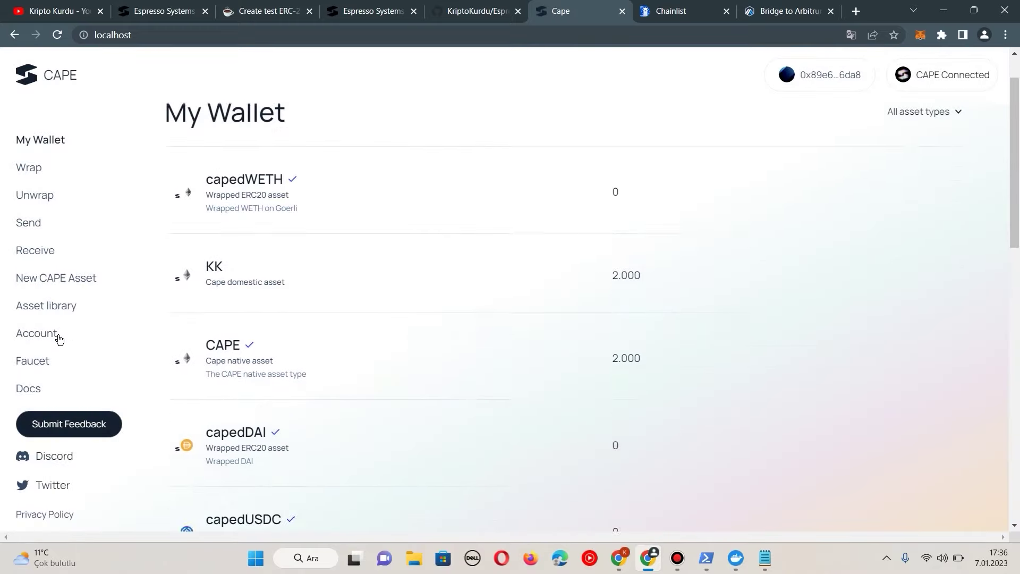
pyautogui.click(41, 333)
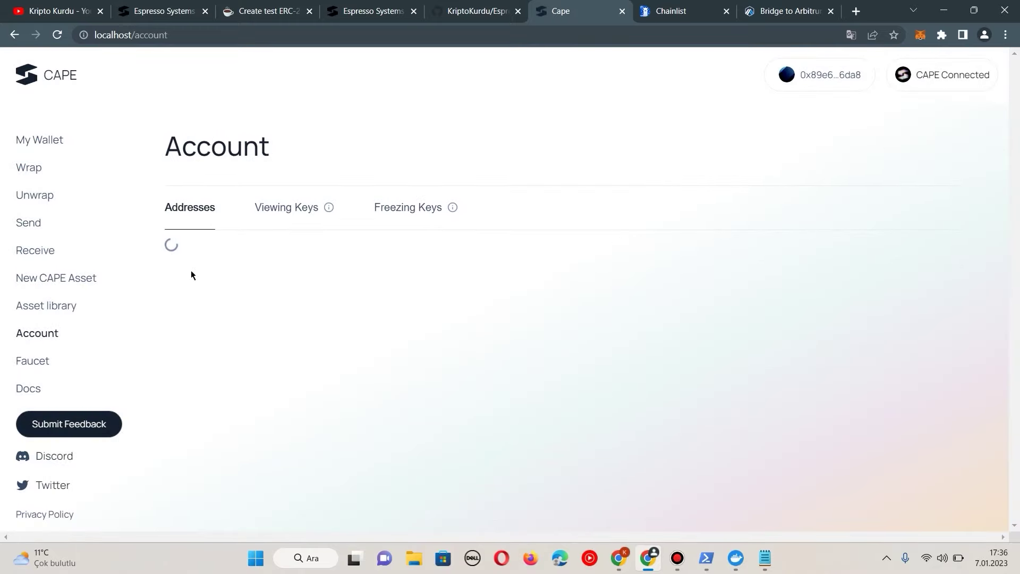
pyautogui.moveTo(184, 257); pyautogui.dragTo(458, 256)
pyautogui.click(458, 256)
# Step: Generate a second receiving address, copy it, and return to My Wallet
pyautogui.click(223, 340)
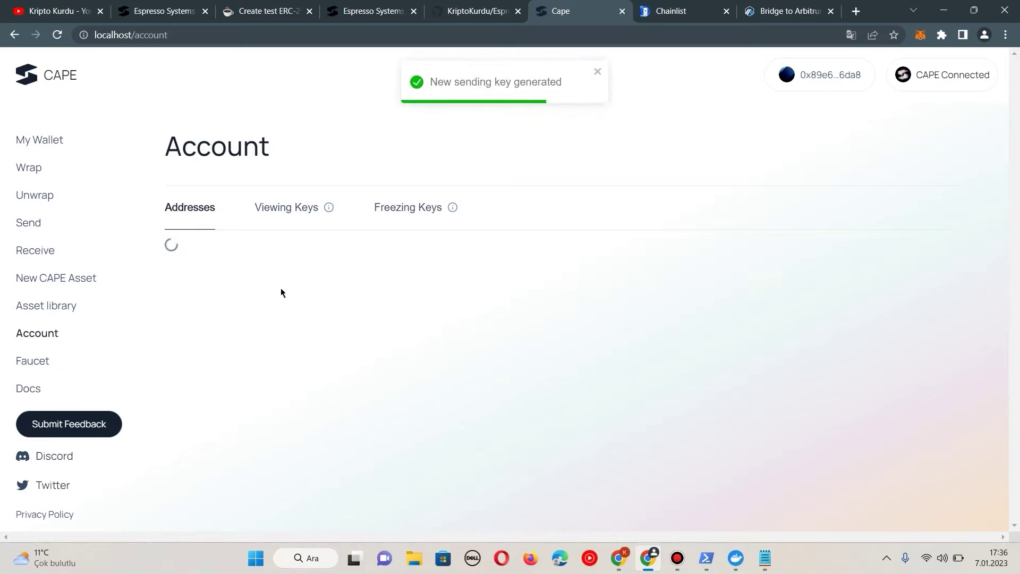
pyautogui.moveTo(182, 324); pyautogui.dragTo(487, 323)
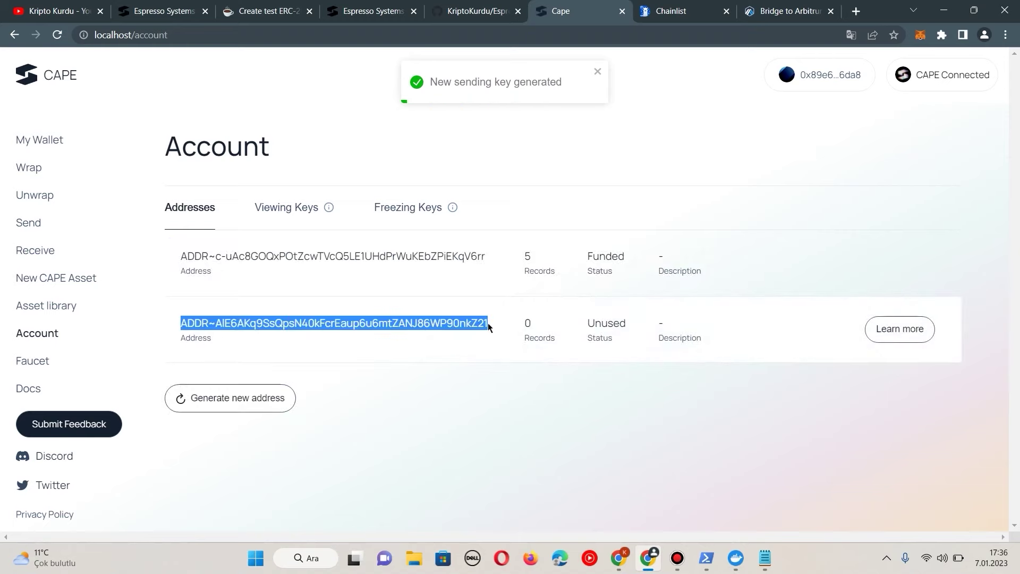
pyautogui.rightClick(434, 323)
pyautogui.click(459, 328)
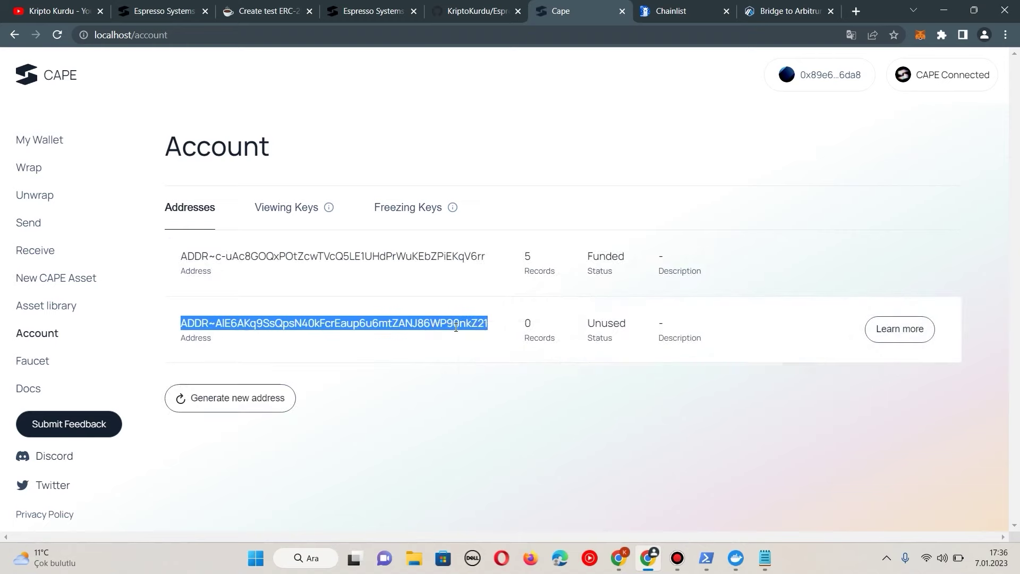
pyautogui.click(33, 147)
pyautogui.moveTo(503, 314)
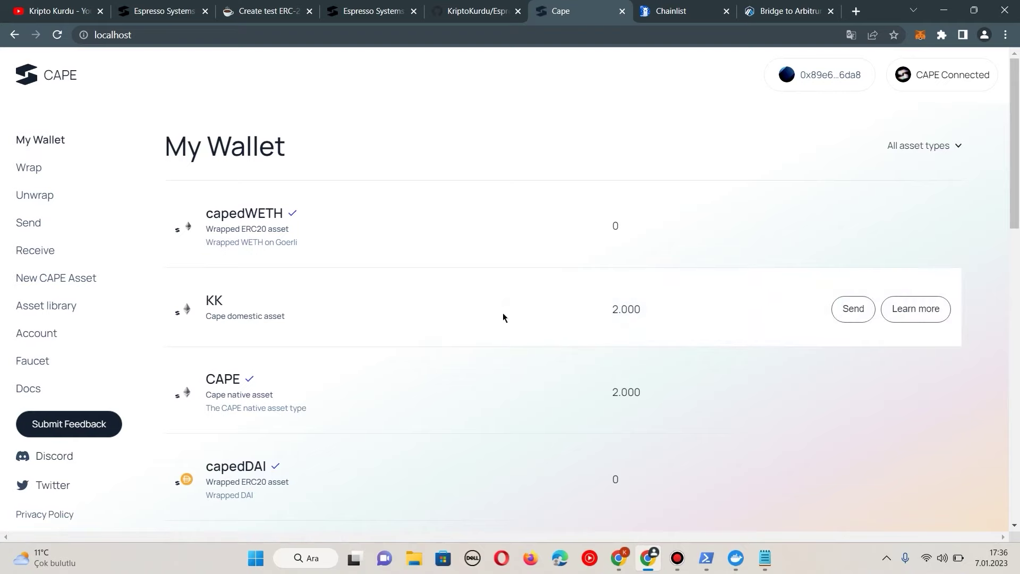
# Step: Send 500 KK to the copied second address and confirm the transfer
pyautogui.click(849, 314)
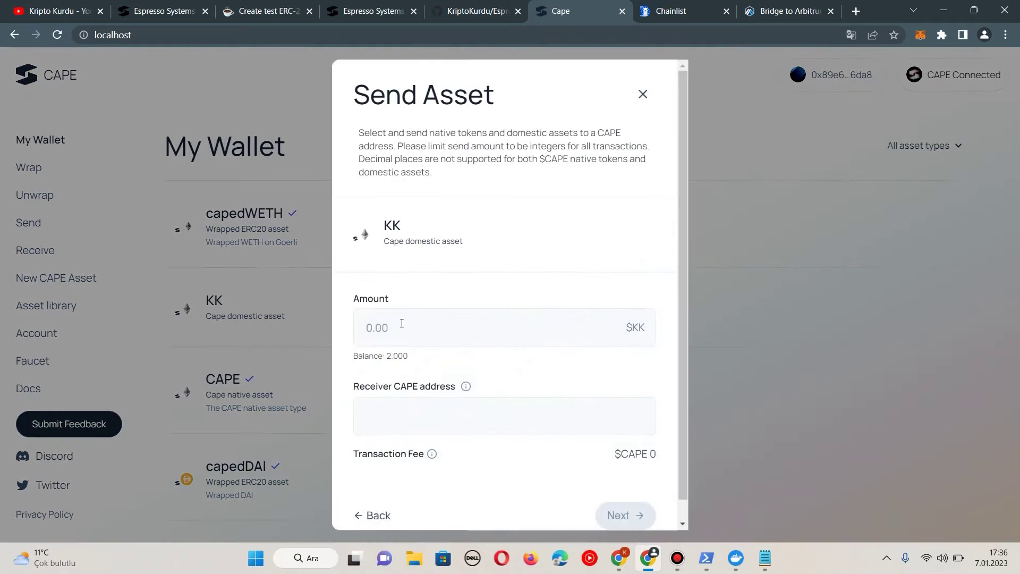
pyautogui.write('500')
pyautogui.hotkey('ctrl', 'v')
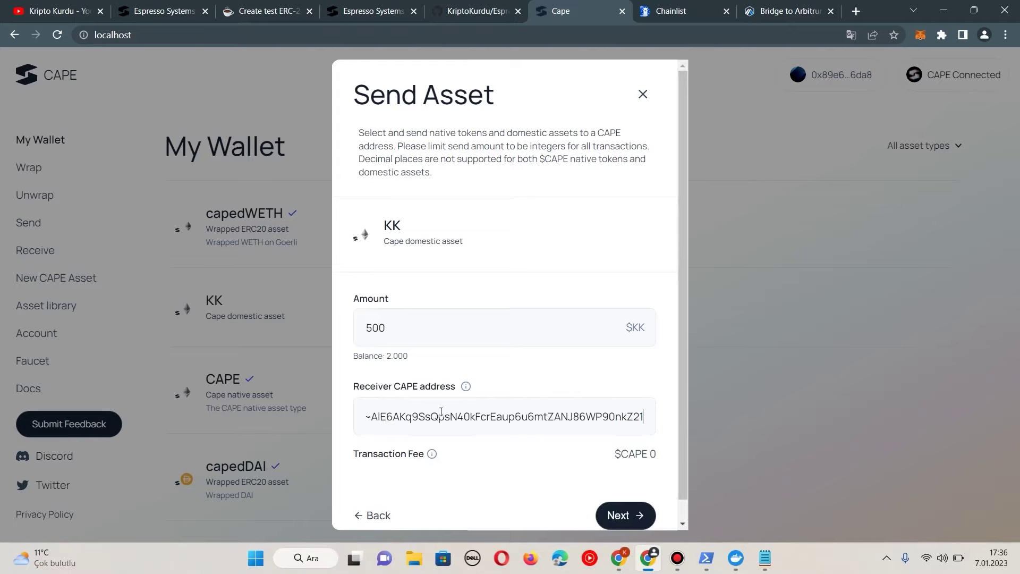
pyautogui.scroll(-1, 471, 408)
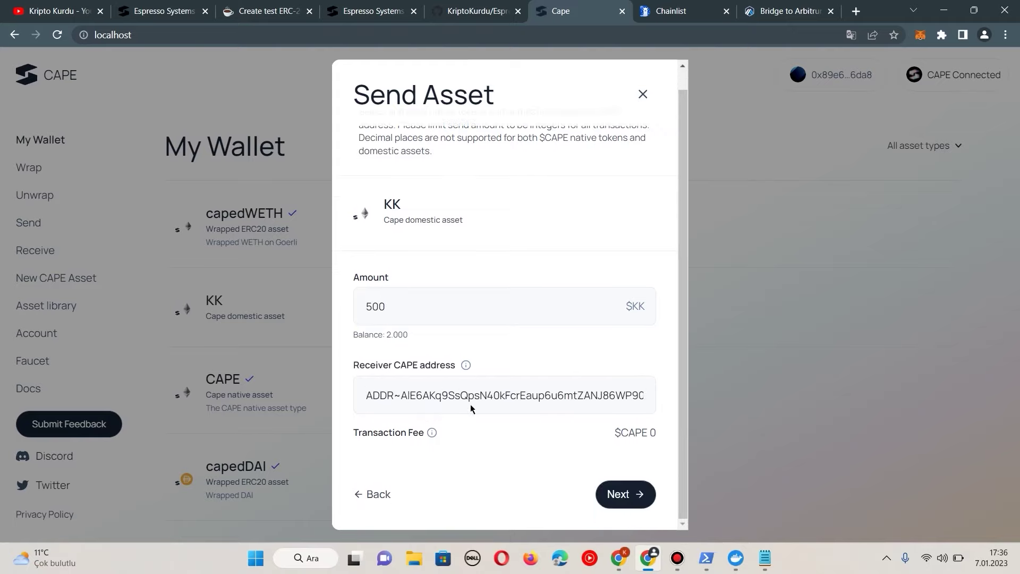
pyautogui.click(625, 494)
pyautogui.click(633, 461)
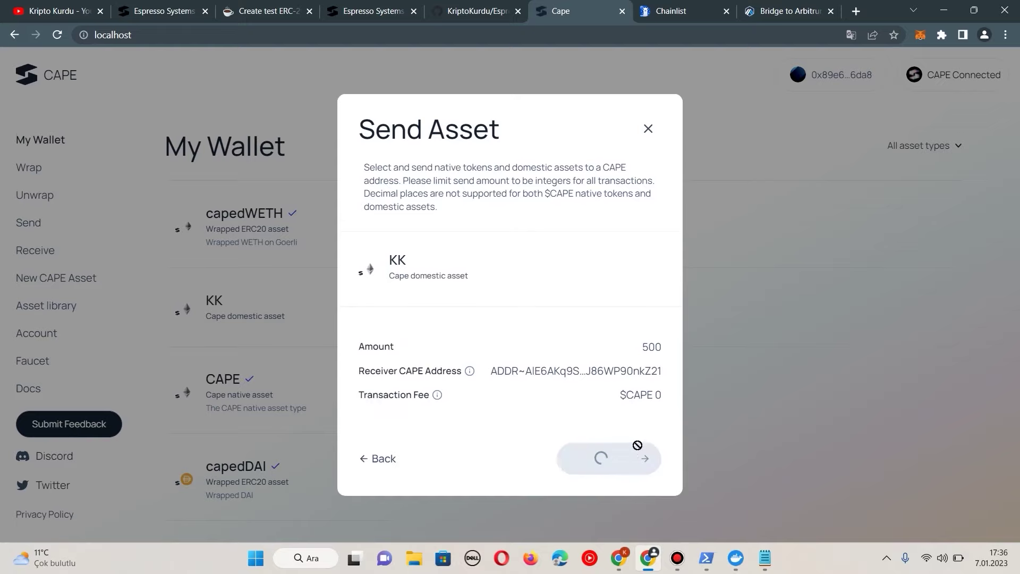
pyautogui.click(551, 481)
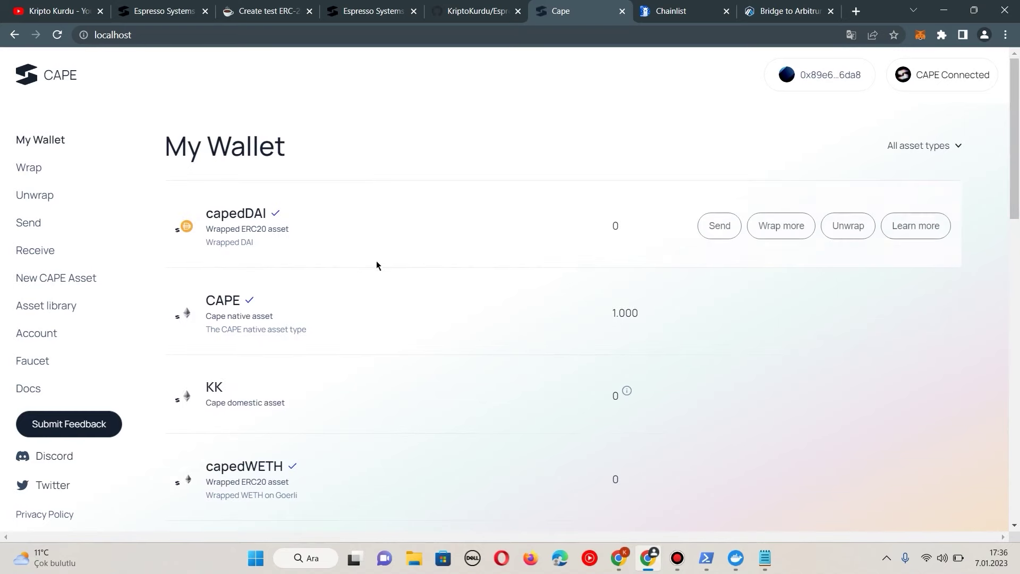
# Step: Check and close the wallet server's log window, then open the New CAPE Asset form
pyautogui.click(707, 558)
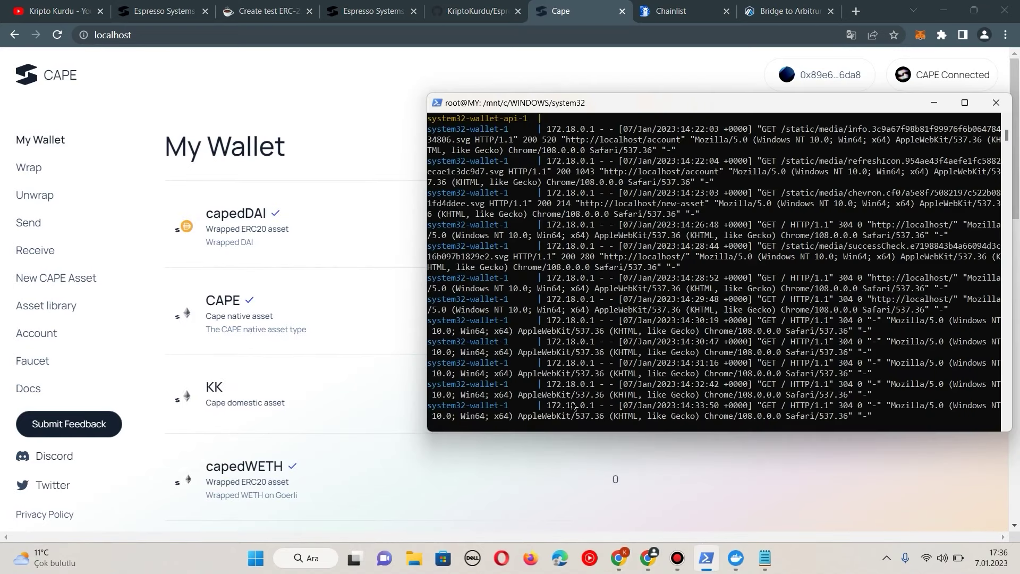
pyautogui.click(997, 103)
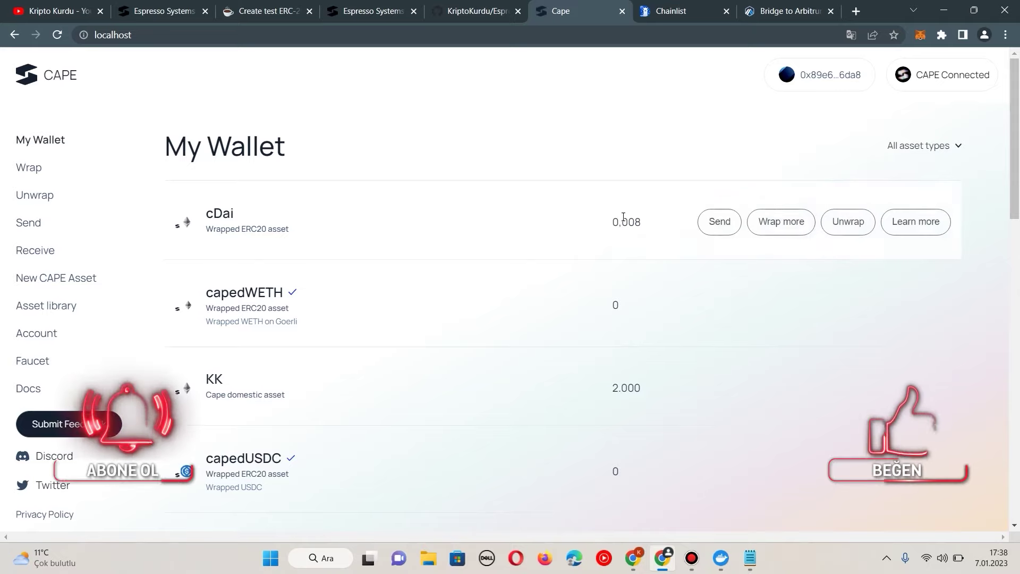
pyautogui.click(50, 279)
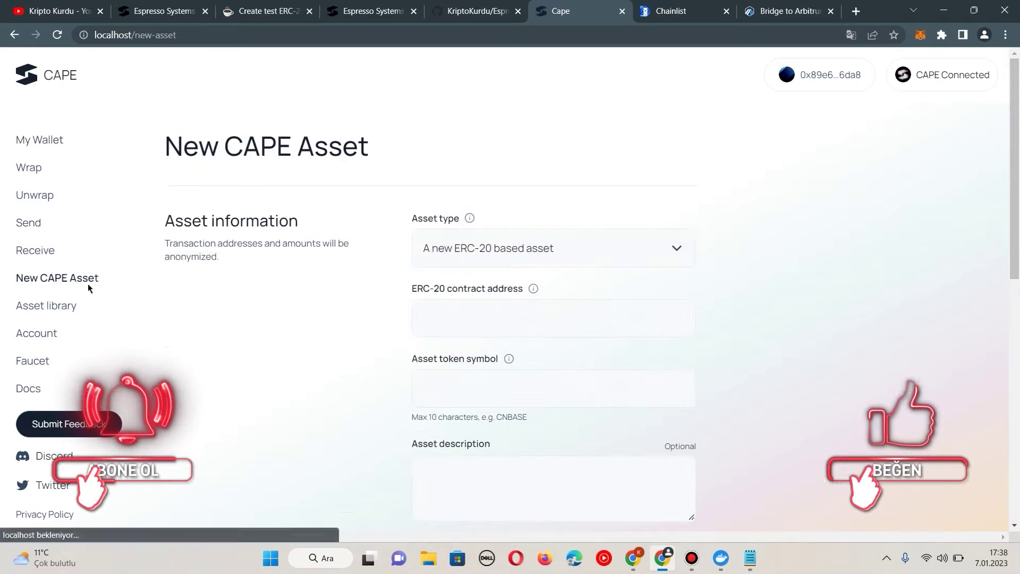